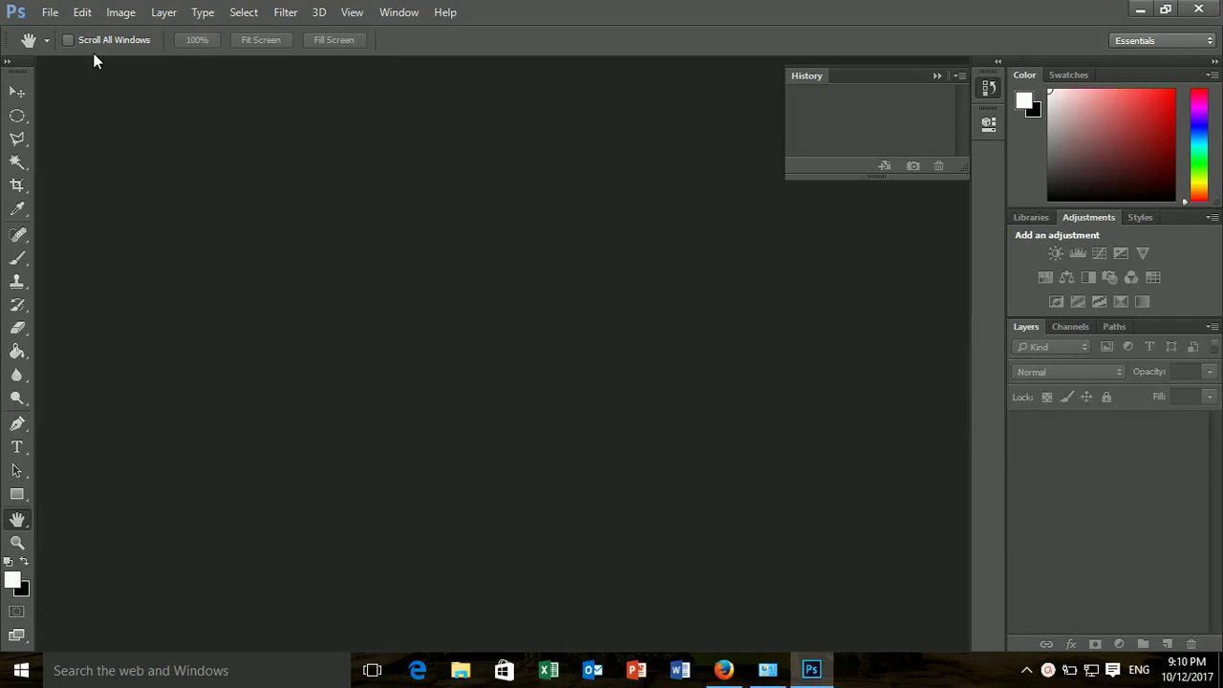
Create a new 1280 × 800 px, 72 ppi web document with a white background
{"action": "left_click", "coordinate": [50, 13]}
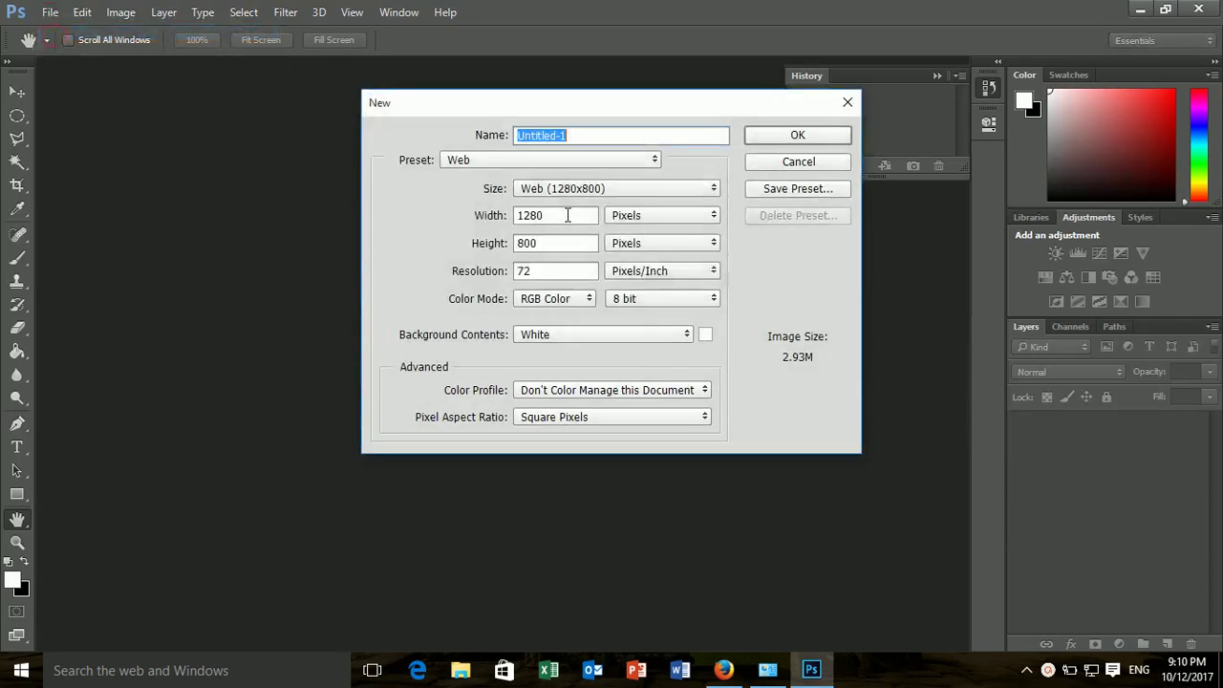
{"action": "left_click", "coordinate": [785, 137]}
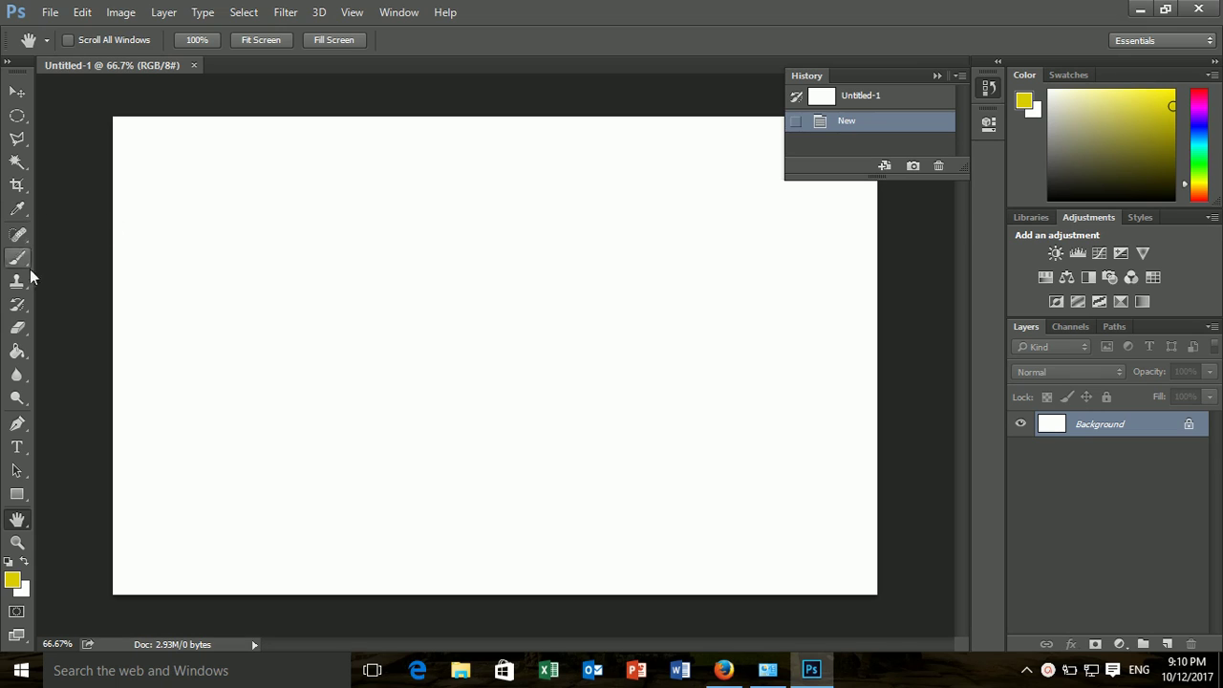
{"action": "left_click", "coordinate": [20, 493]}
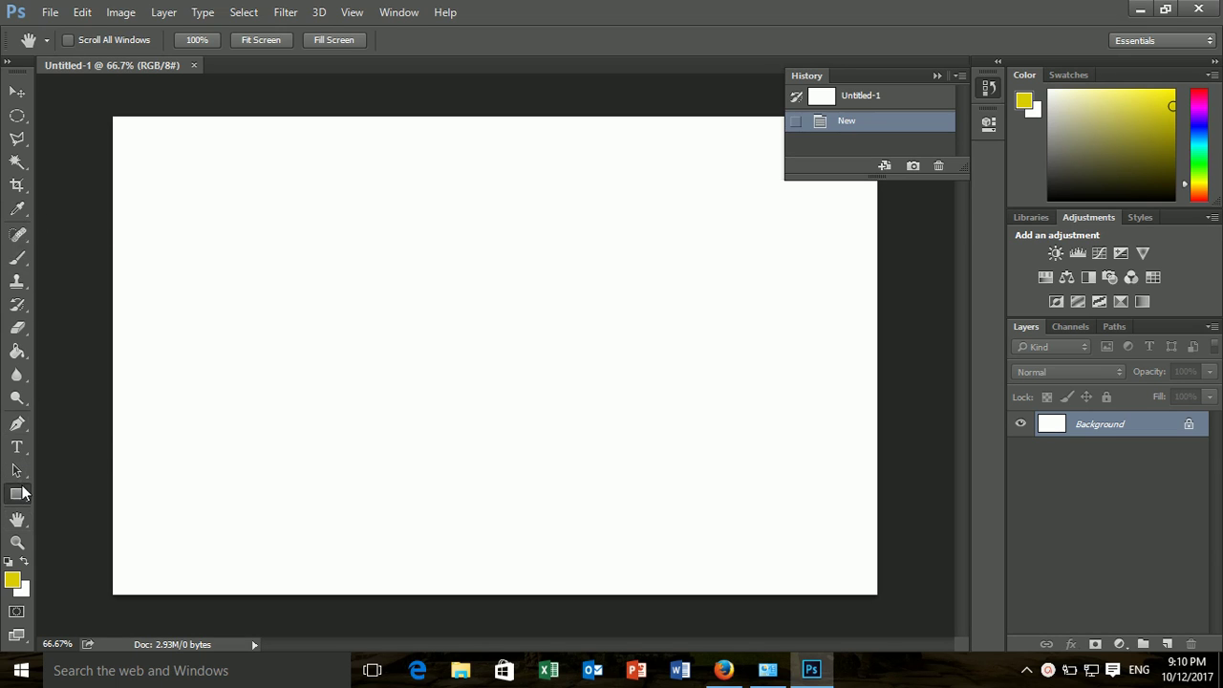
Draw an 833×368 px rectangle across the canvas centre and change its fill to green
{"action": "left_click_drag", "start_coordinate": [253, 217], "coordinate": [750, 436]}
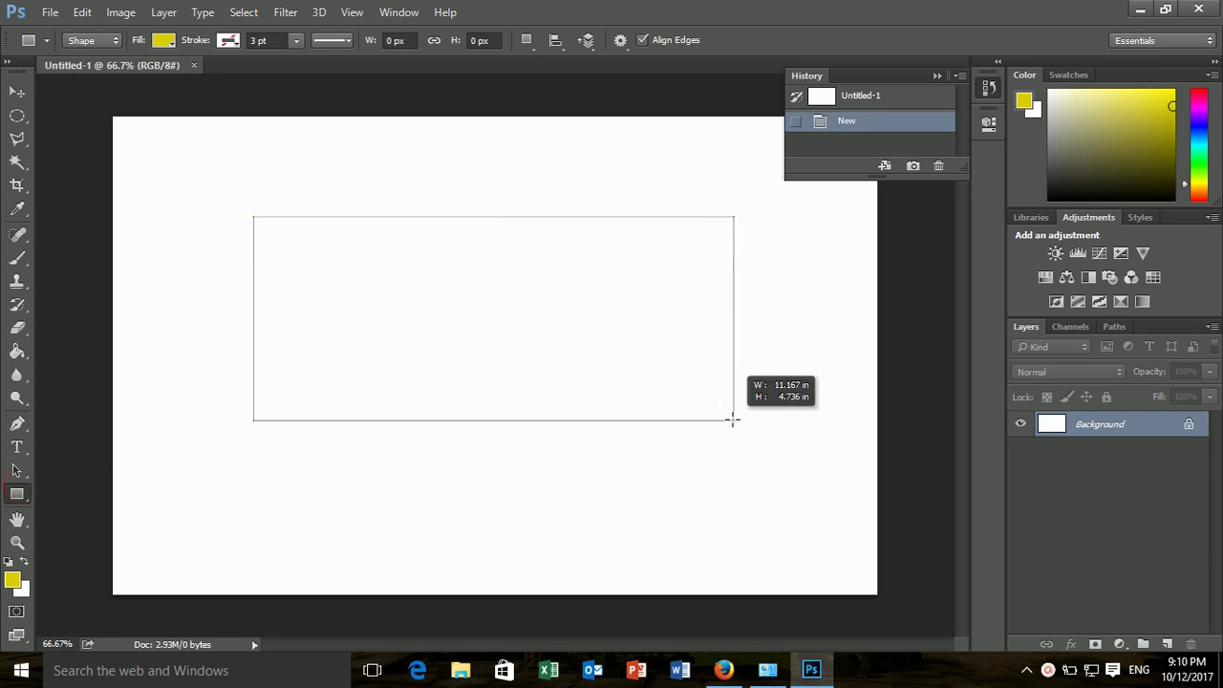
{"action": "left_click_drag", "start_coordinate": [751, 436], "coordinate": [751, 436]}
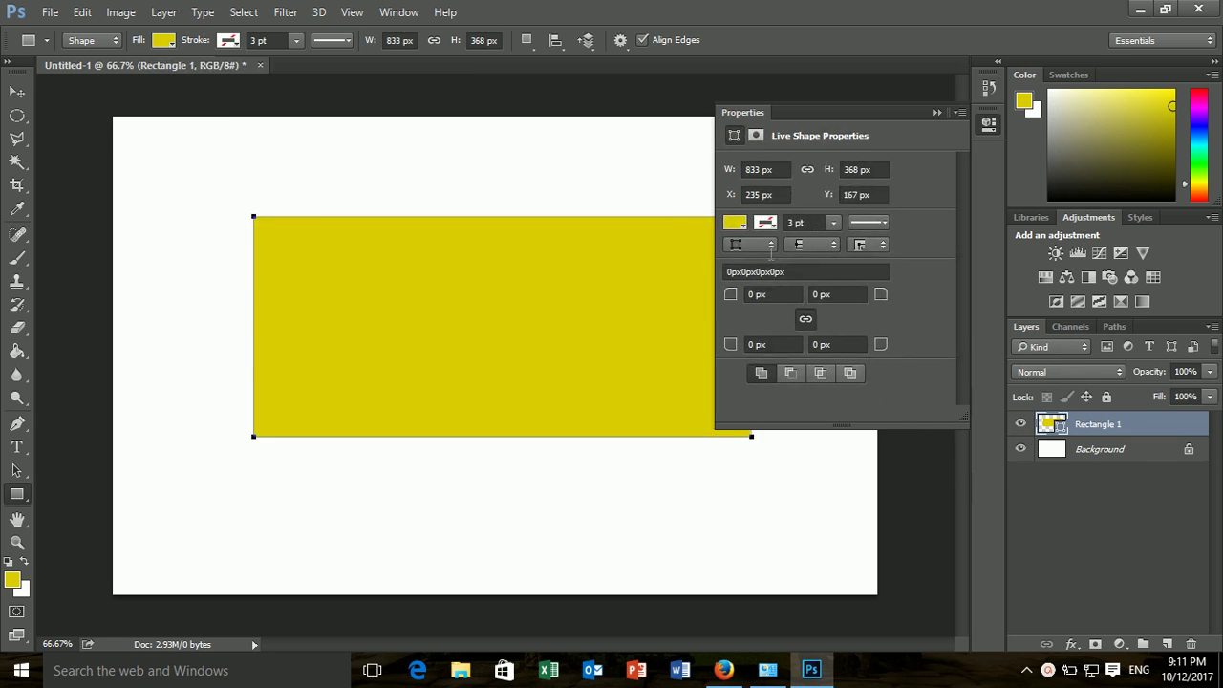
{"action": "left_click", "coordinate": [734, 223]}
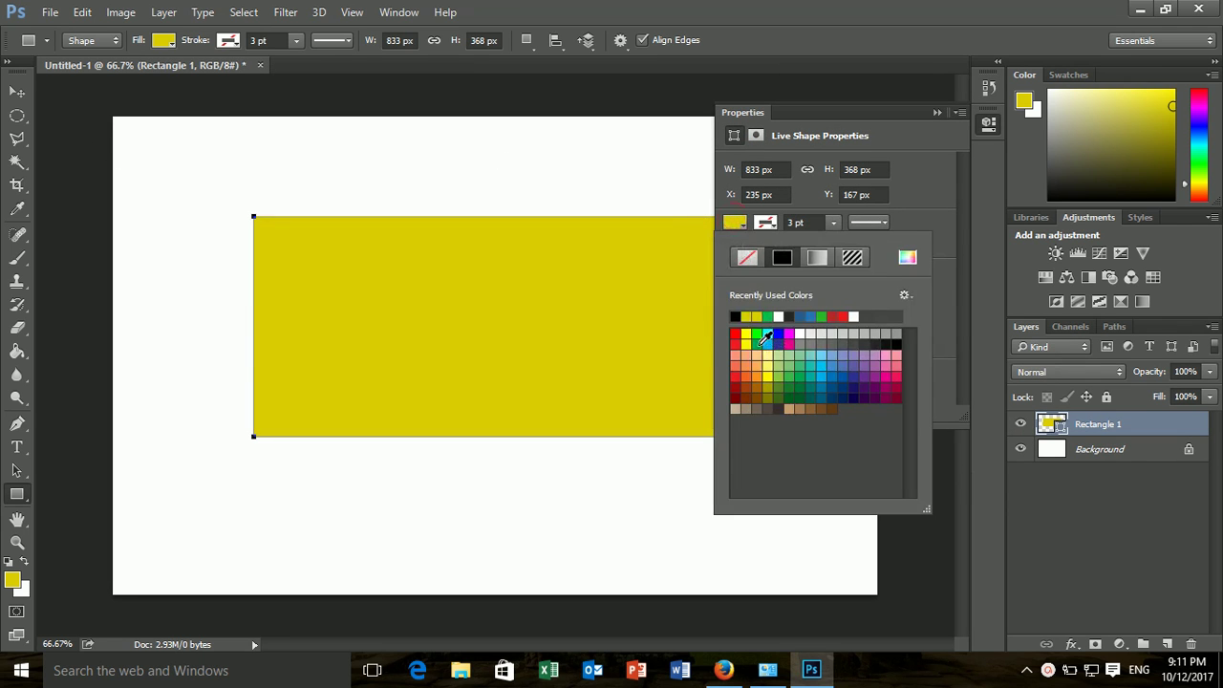
{"action": "left_click", "coordinate": [761, 342]}
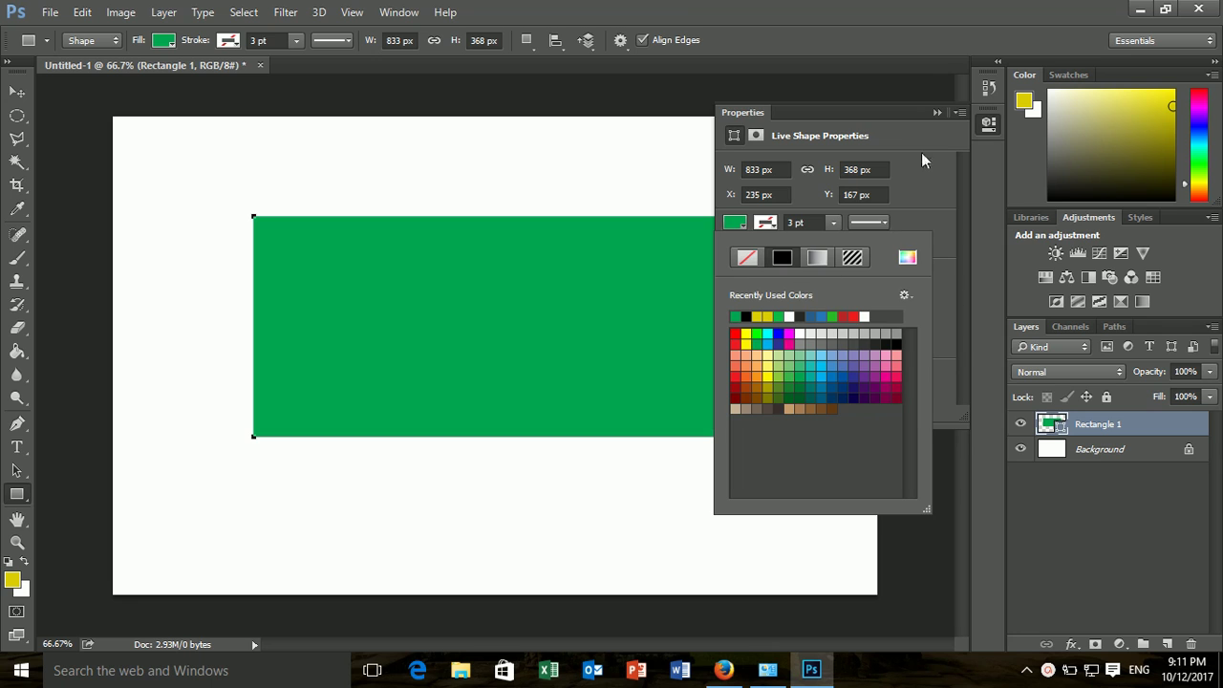
{"action": "left_click", "coordinate": [937, 116]}
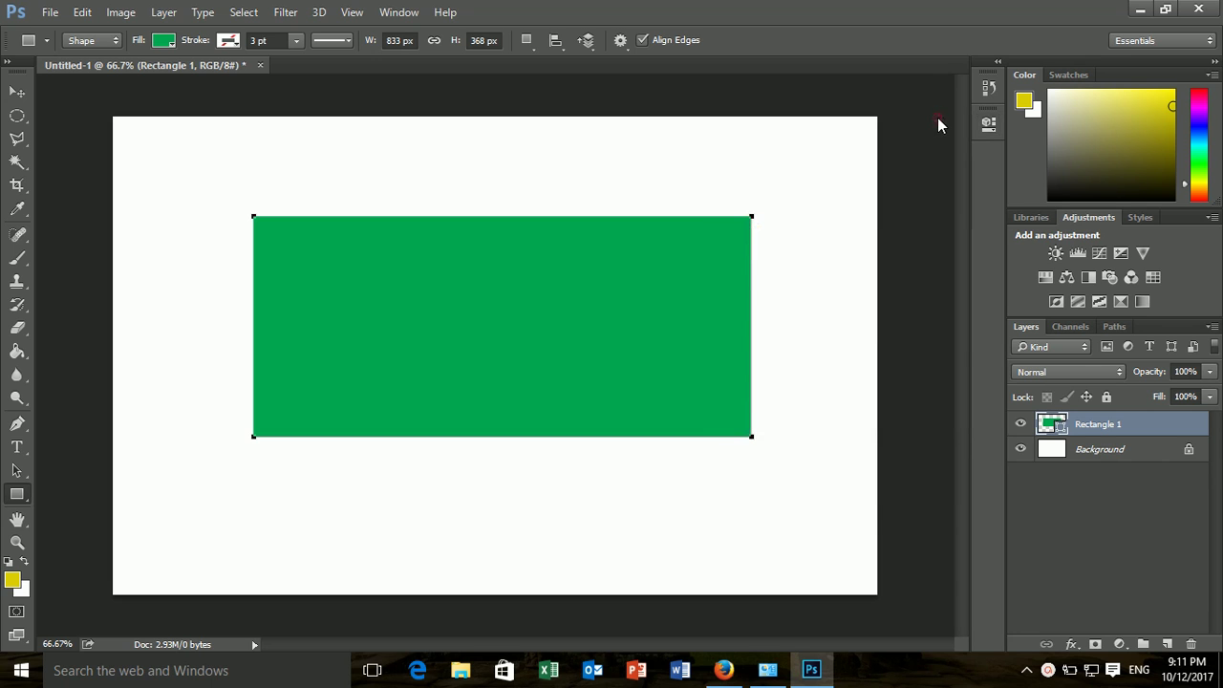
{"action": "left_click", "coordinate": [17, 92]}
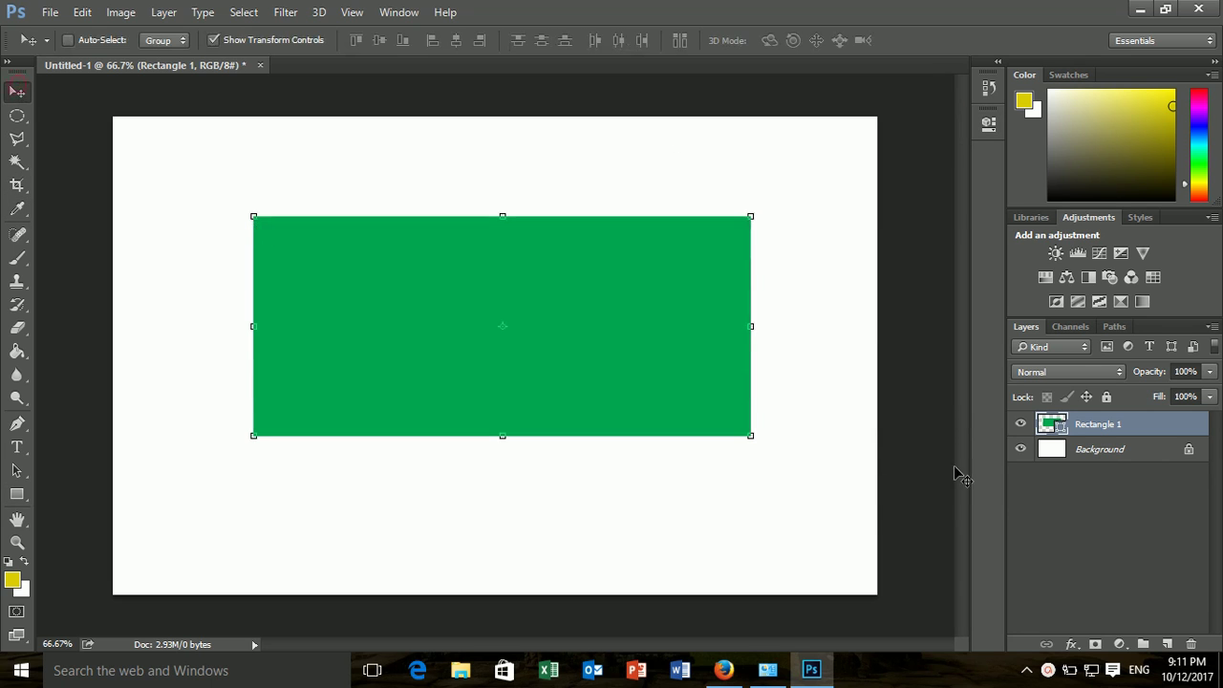
Add an empty Layer 1 above the rectangle and choose the Polygonal Lasso tool
{"action": "left_click", "coordinate": [1168, 644]}
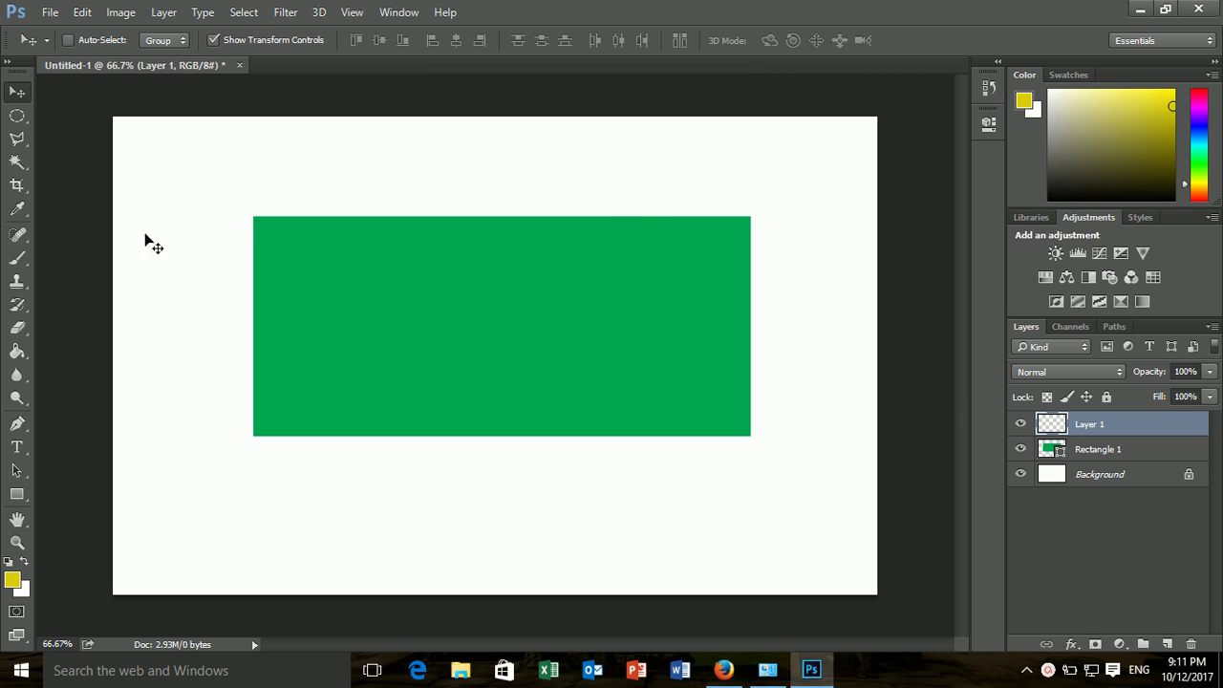
{"action": "left_click", "coordinate": [17, 140]}
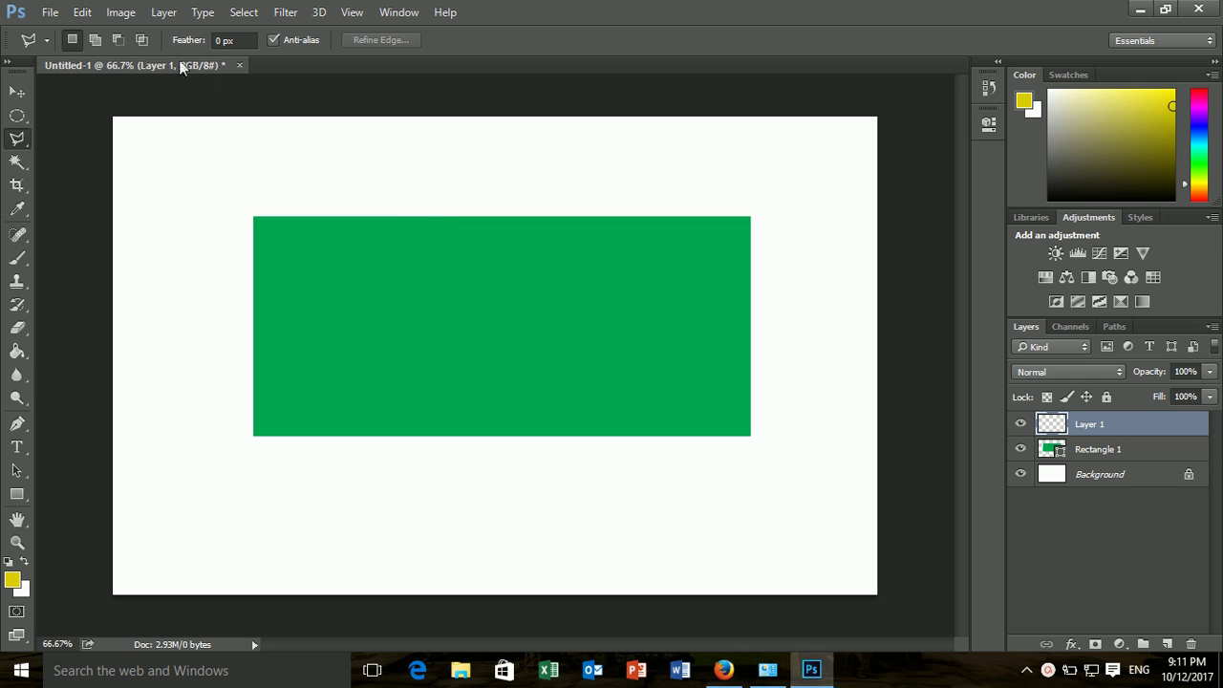
{"action": "left_click", "coordinate": [121, 11]}
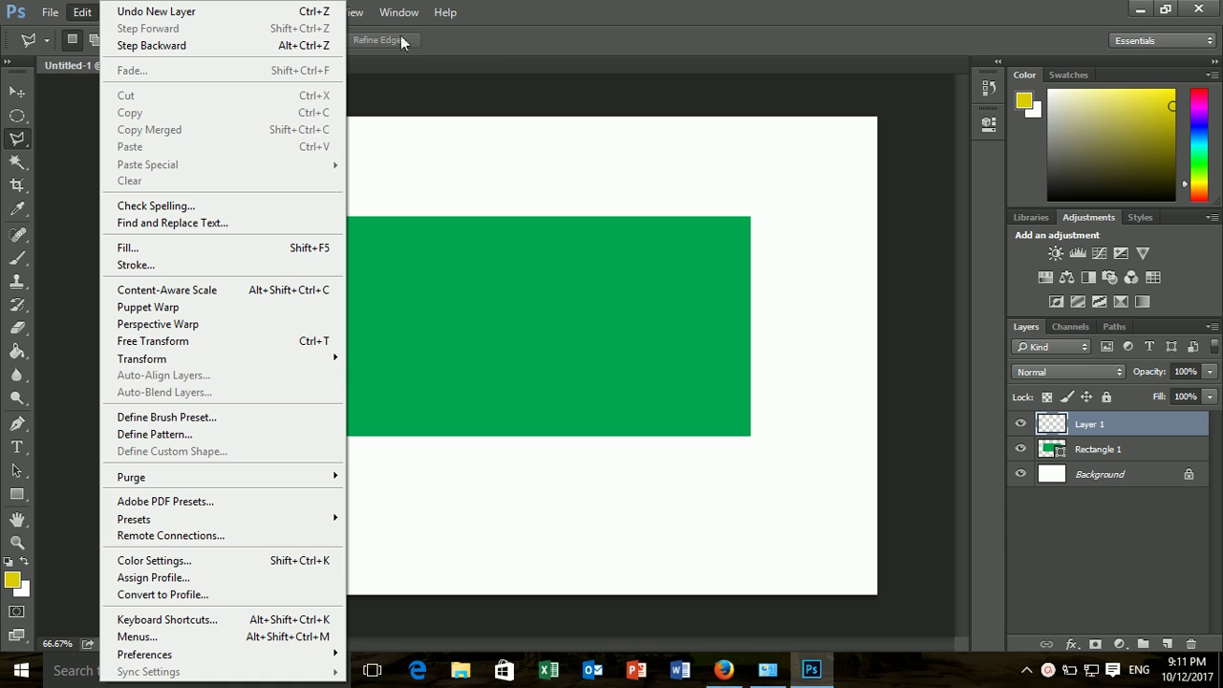
{"action": "left_click", "coordinate": [409, 45]}
{"action": "left_click", "coordinate": [392, 13]}
{"action": "left_click", "coordinate": [523, 283]}
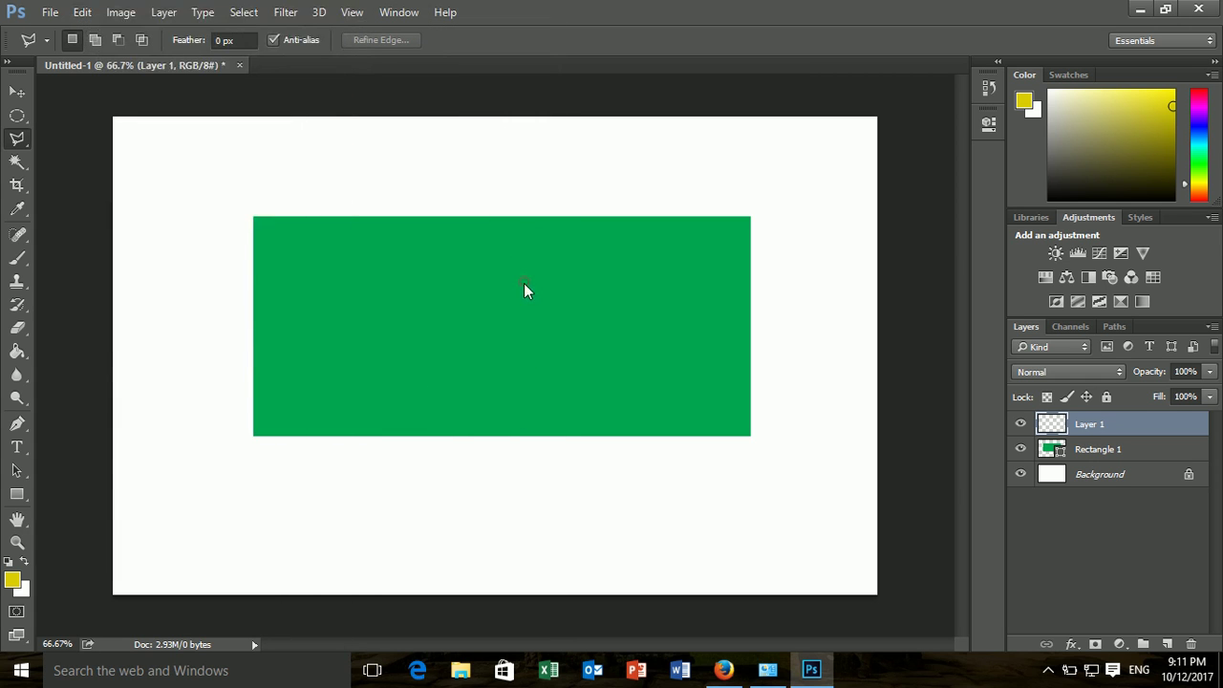
Select a triangle from the rectangle's bottom-left corner, top edge and top-left corner
{"action": "left_click", "coordinate": [253, 435]}
{"action": "left_click", "coordinate": [432, 218]}
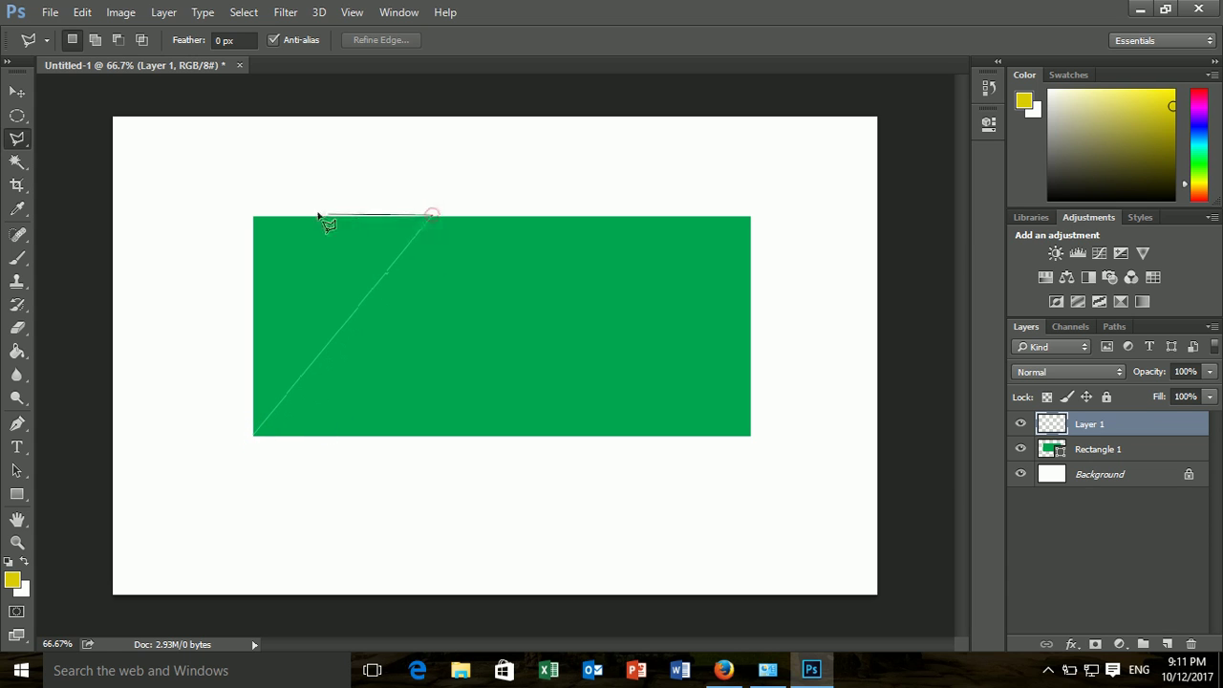
{"action": "left_click", "coordinate": [253, 218]}
{"action": "left_click", "coordinate": [252, 437]}
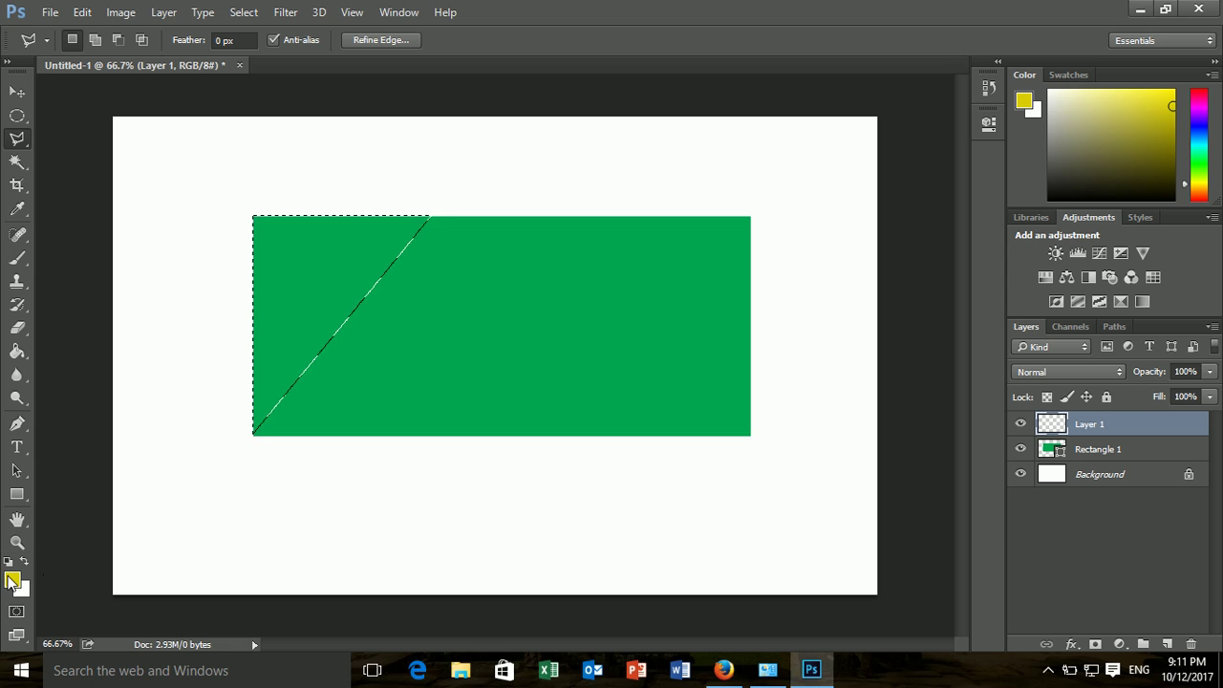
{"action": "left_click", "coordinate": [17, 351]}
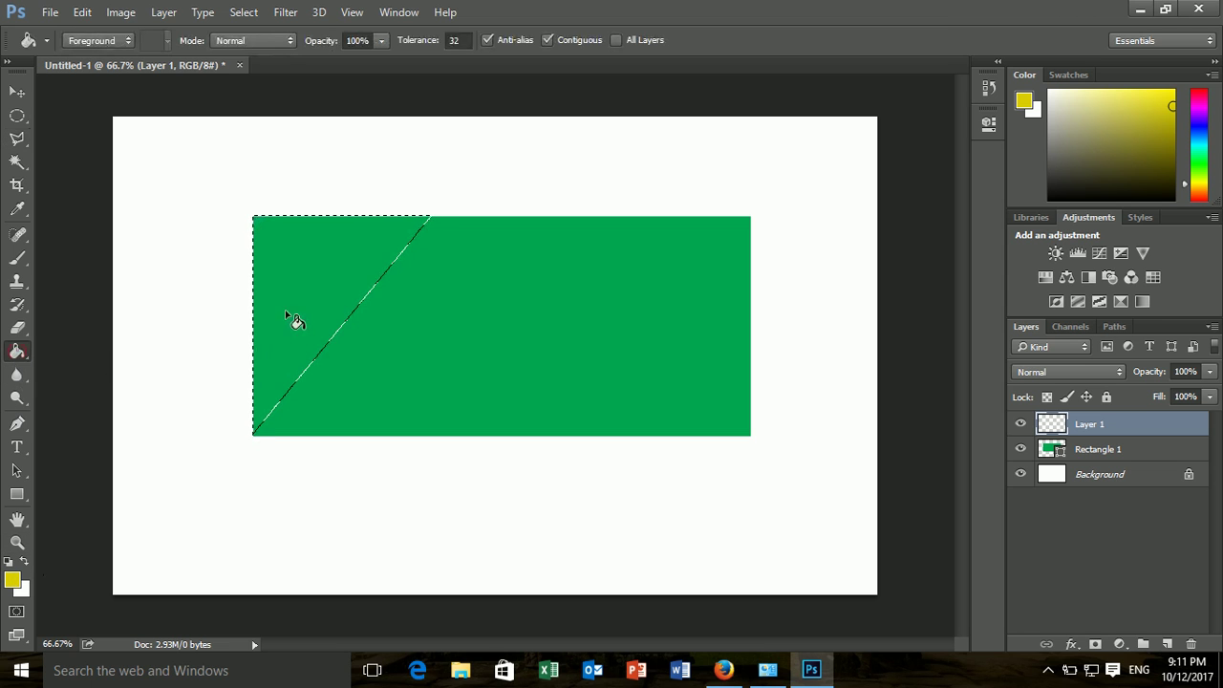
Fill the triangle on Layer 1 yellow, deselect, and minimize Photoshop to the desktop
{"action": "left_click", "coordinate": [329, 264]}
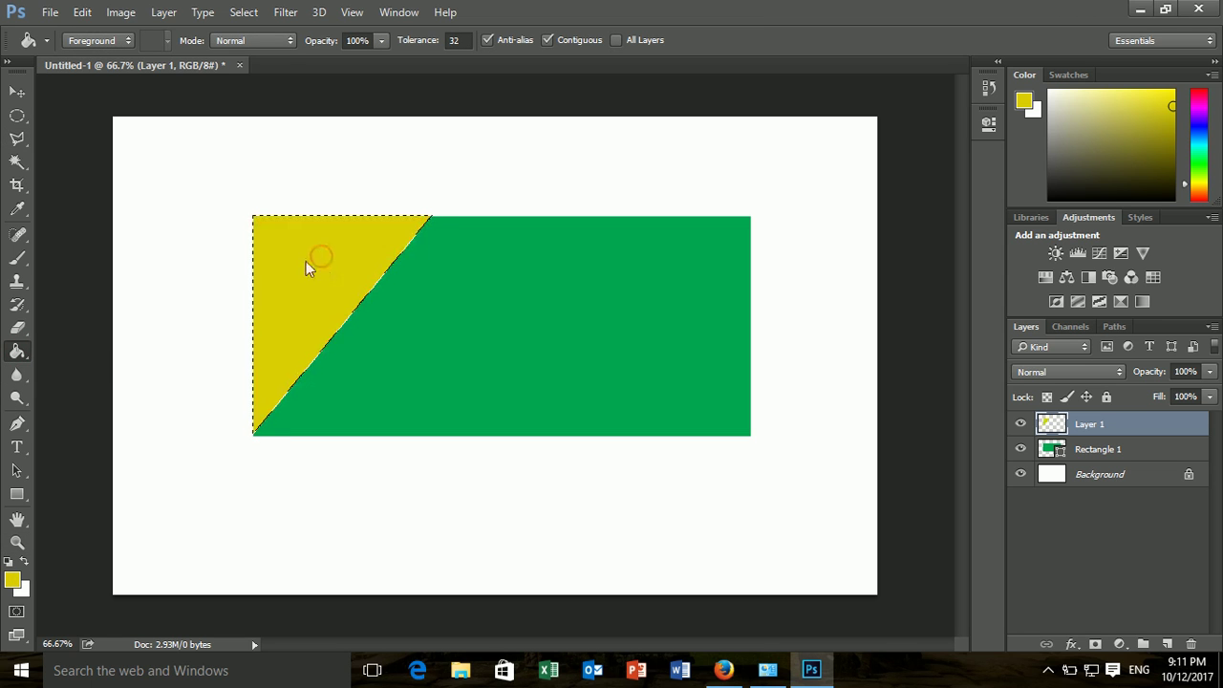
{"action": "left_click", "coordinate": [17, 92]}
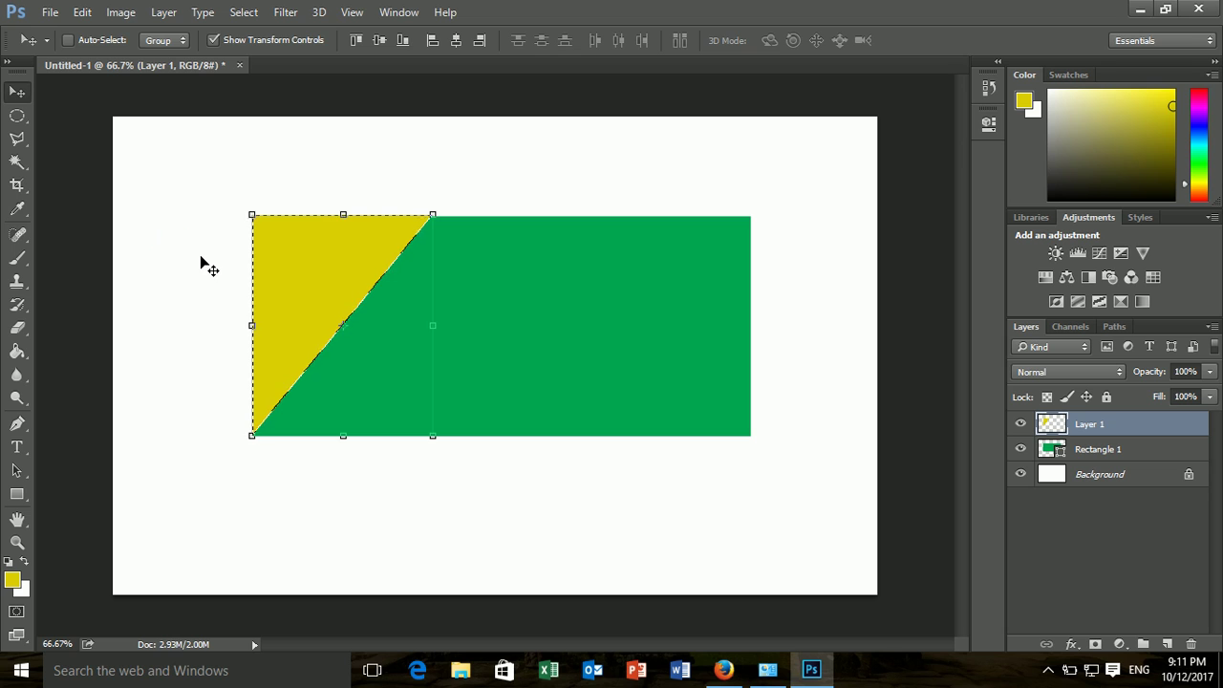
{"action": "key", "text": "ctrl+d"}
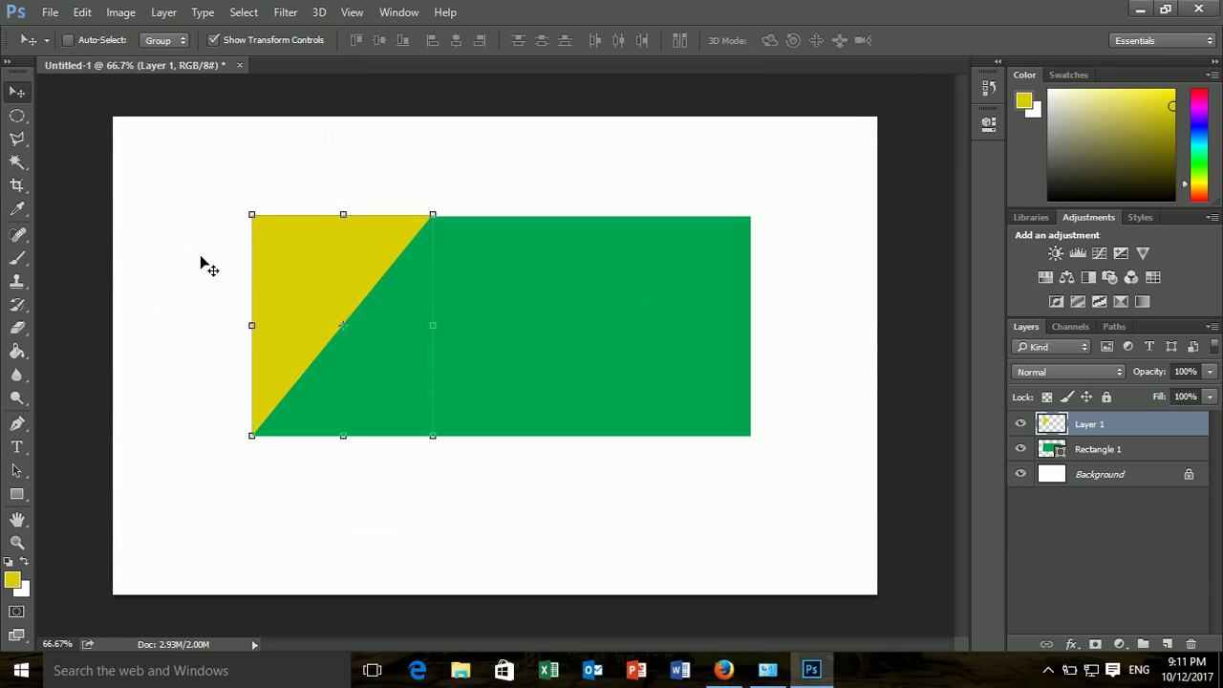
{"action": "key", "text": "h"}
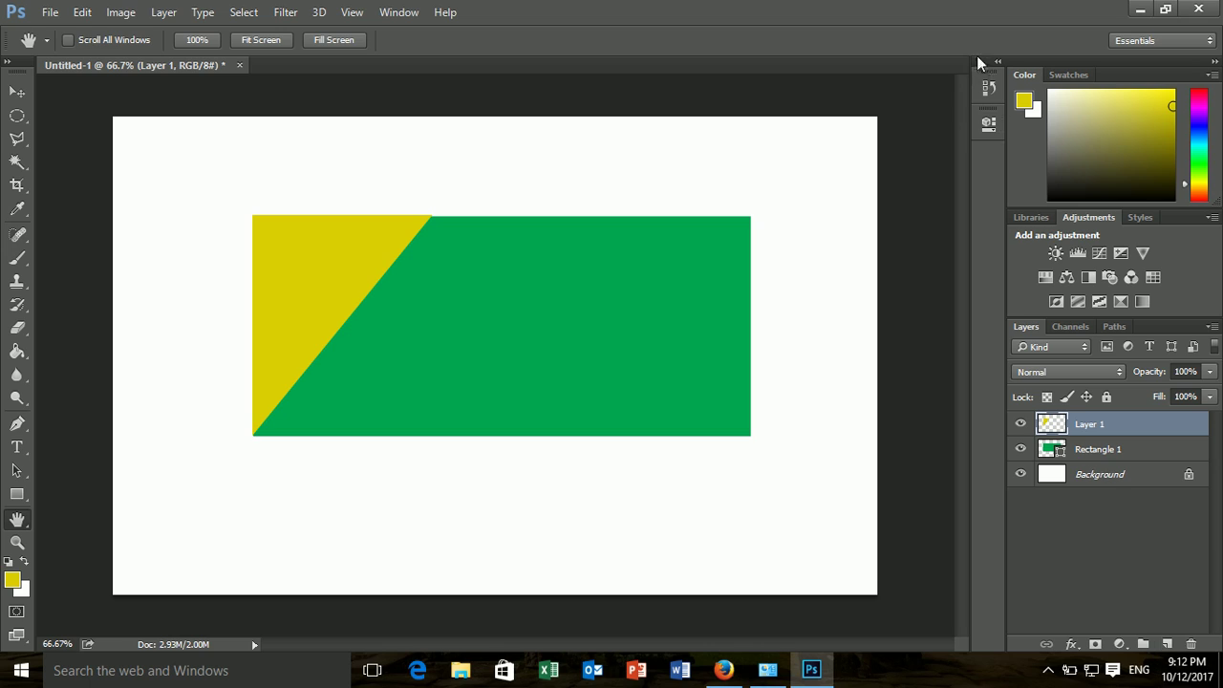
{"action": "key", "text": "super+d"}
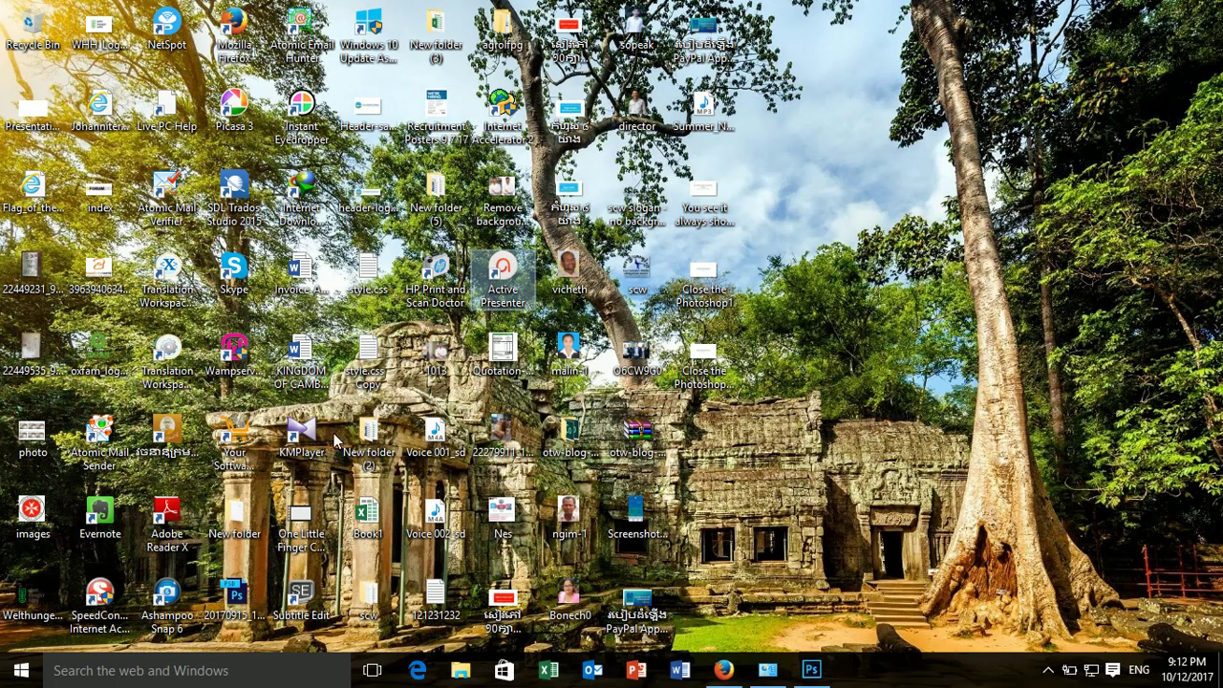
Select the 1013 image on the desktop and bring Photoshop back
{"action": "left_click", "coordinate": [443, 354]}
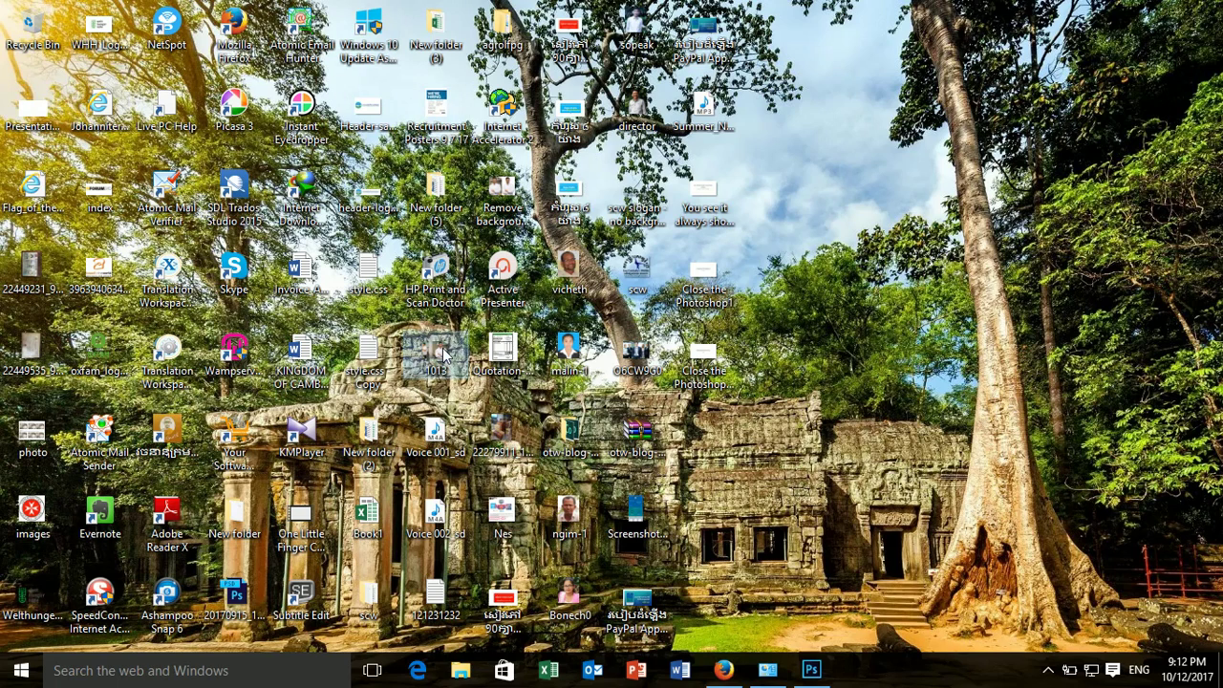
{"action": "left_click", "coordinate": [811, 670]}
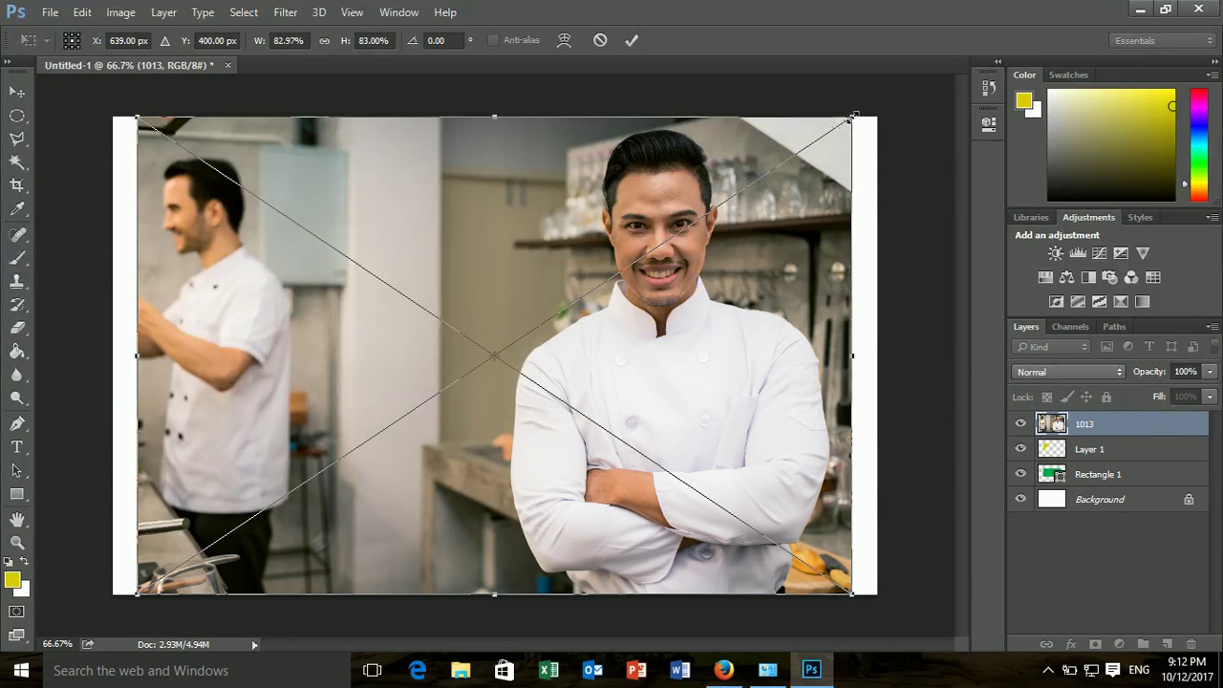
Scale the placed 1013 photo proportionally to 48.41% in the lower left and commit
{"action": "left_click_drag", "start_coordinate": [856, 115], "coordinate": [619, 200]}
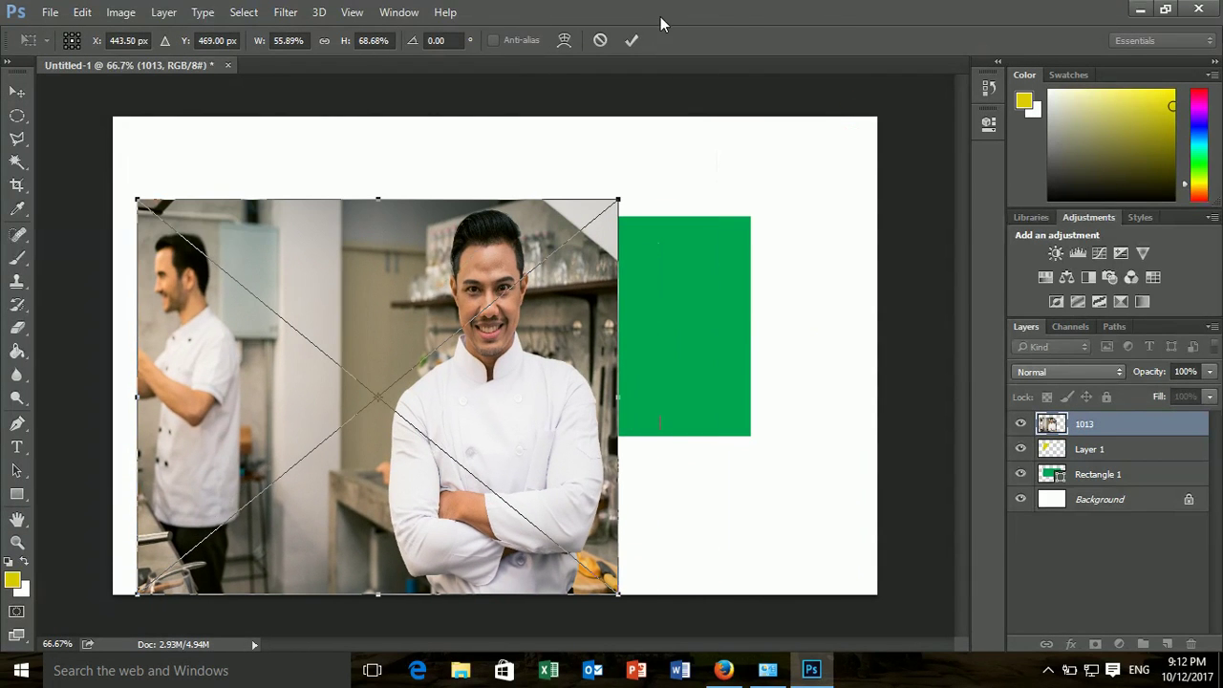
{"action": "key", "text": "ctrl+z"}
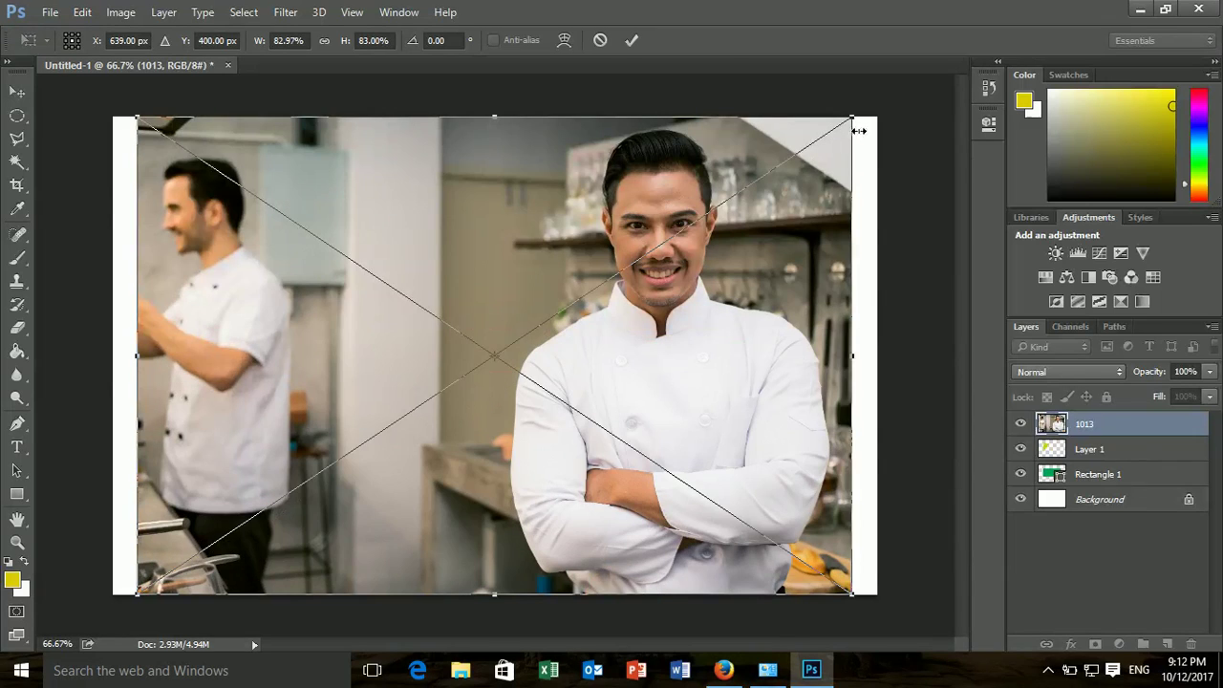
{"action": "left_click_drag", "start_coordinate": [855, 116], "coordinate": [584, 262]}
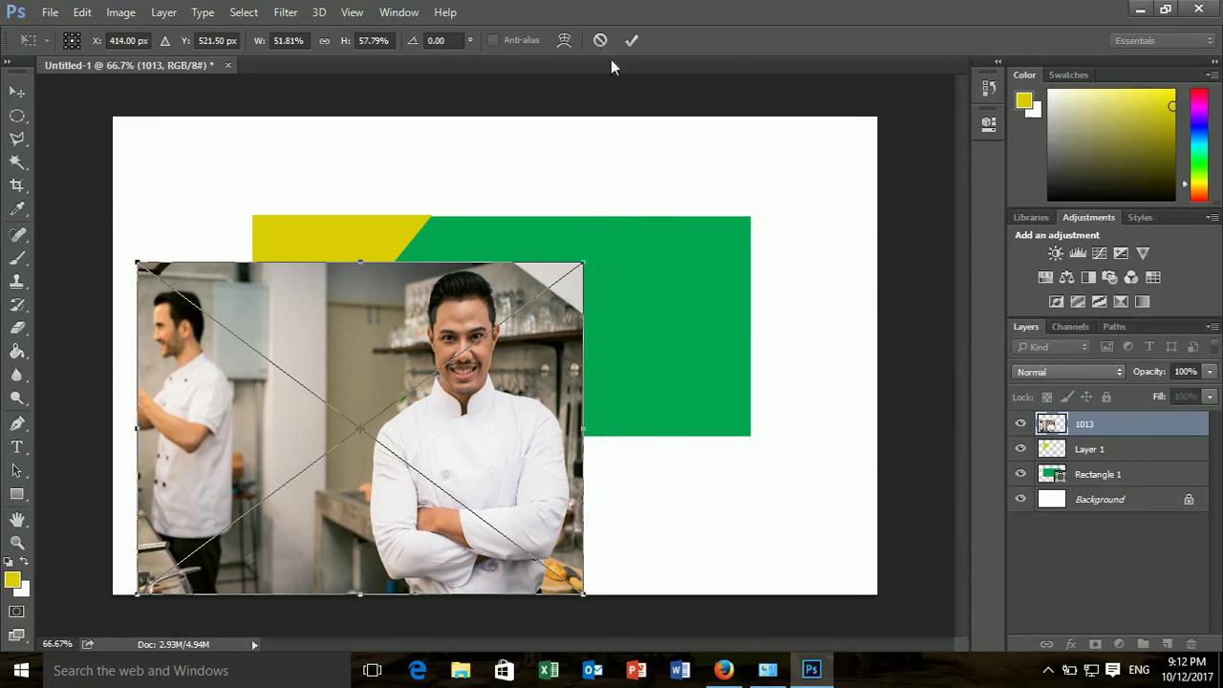
{"action": "left_click_drag", "start_coordinate": [581, 259], "coordinate": [552, 332]}
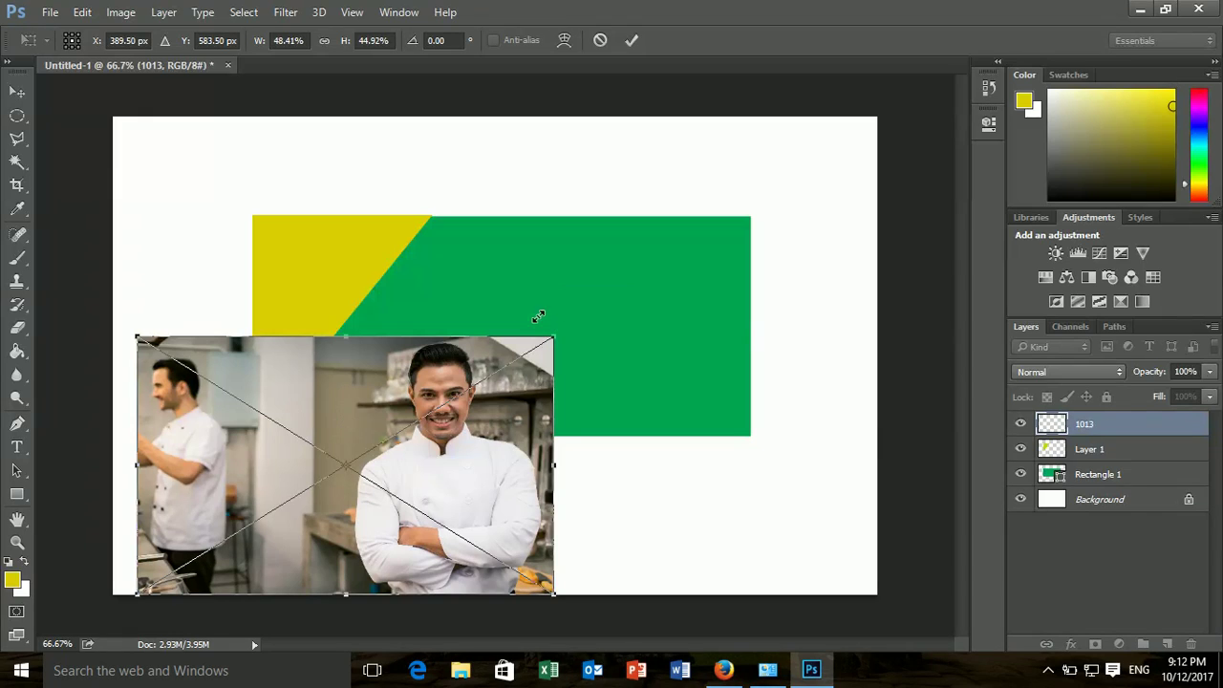
{"action": "left_click", "coordinate": [325, 40]}
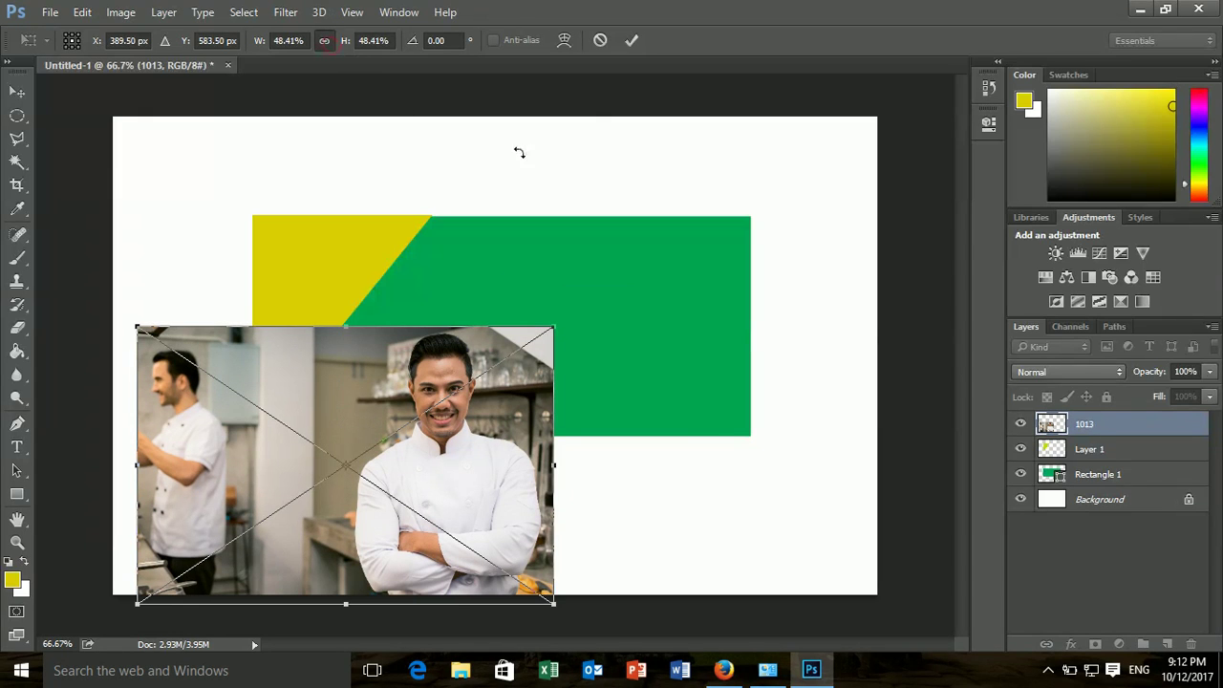
{"action": "left_click", "coordinate": [631, 40]}
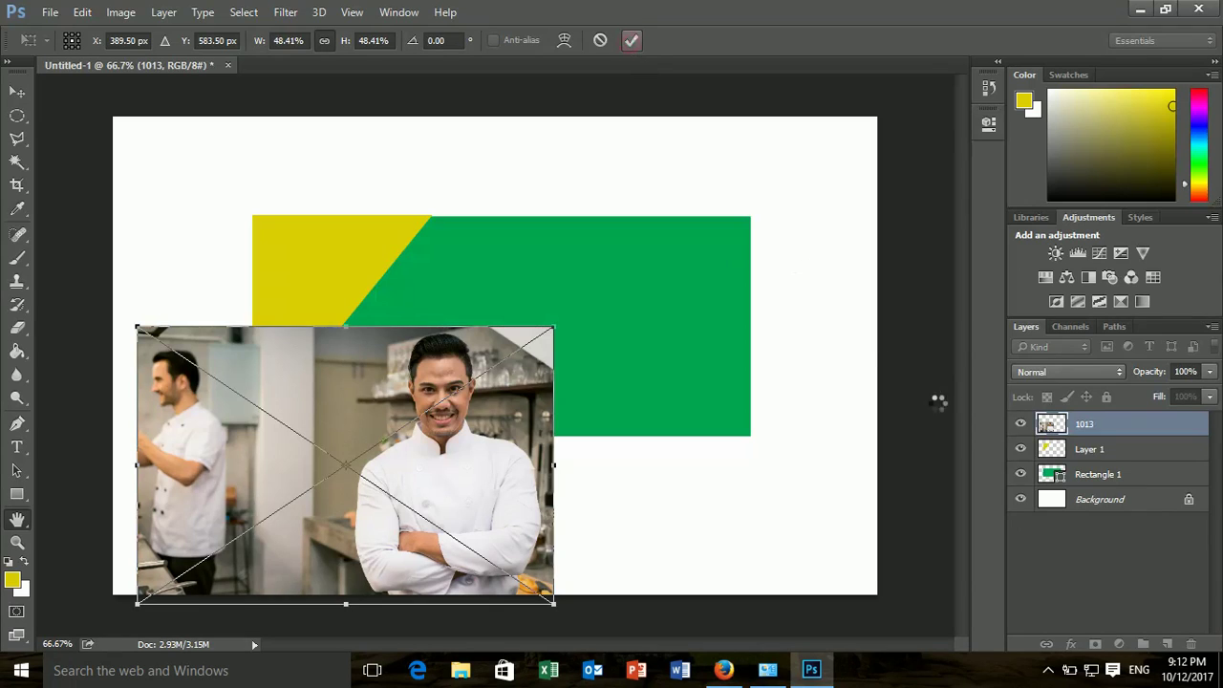
{"action": "left_click", "coordinate": [631, 41]}
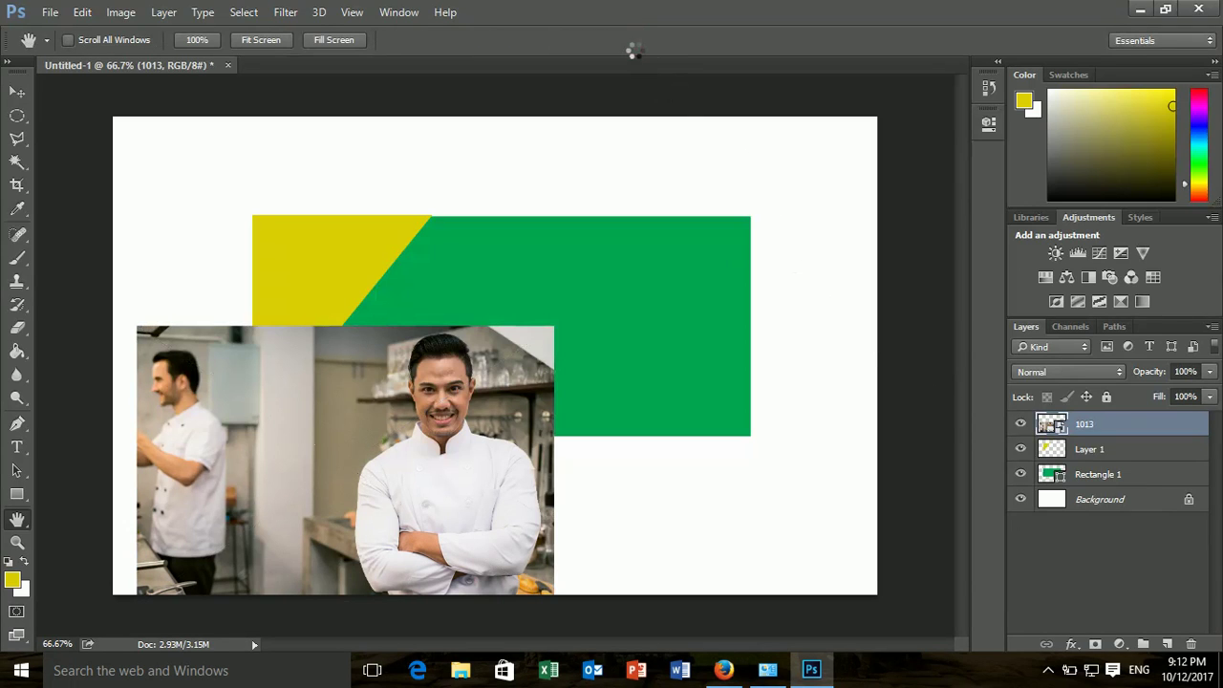
Merge the 1013 photo into Layer 2 and draw a circular selection around the chef's head
{"action": "left_click", "coordinate": [1164, 644]}
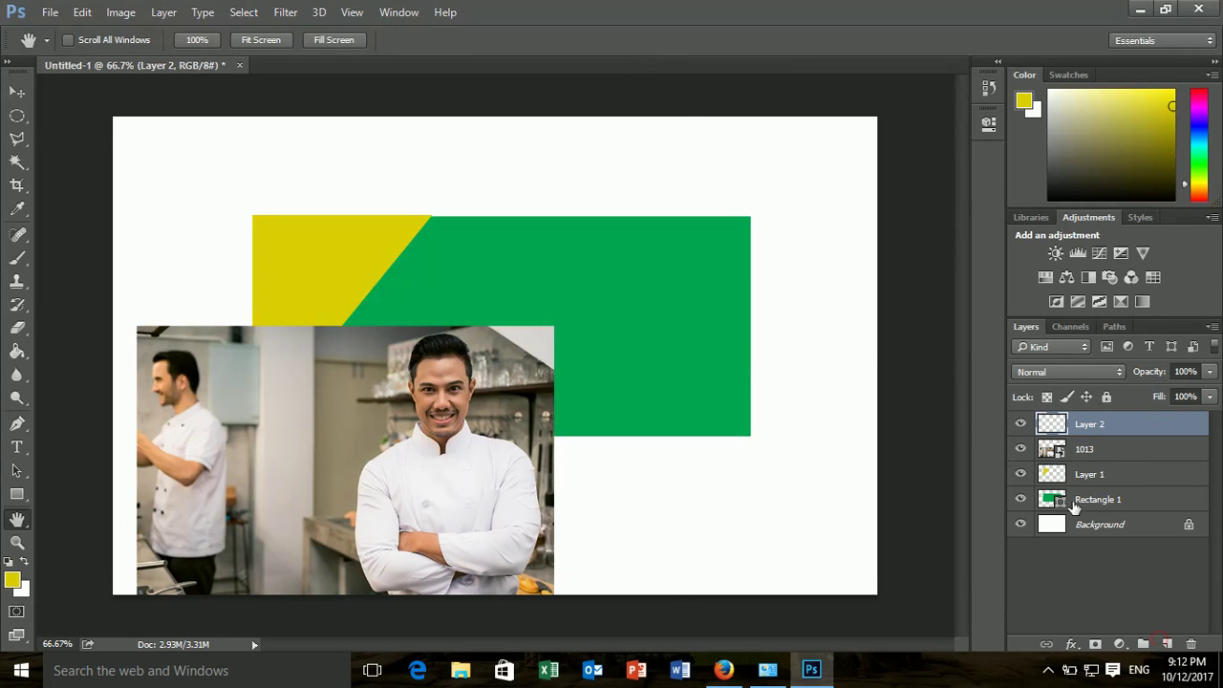
{"action": "left_click", "coordinate": [1081, 451]}
{"action": "left_click", "coordinate": [1083, 434], "text": "shift"}
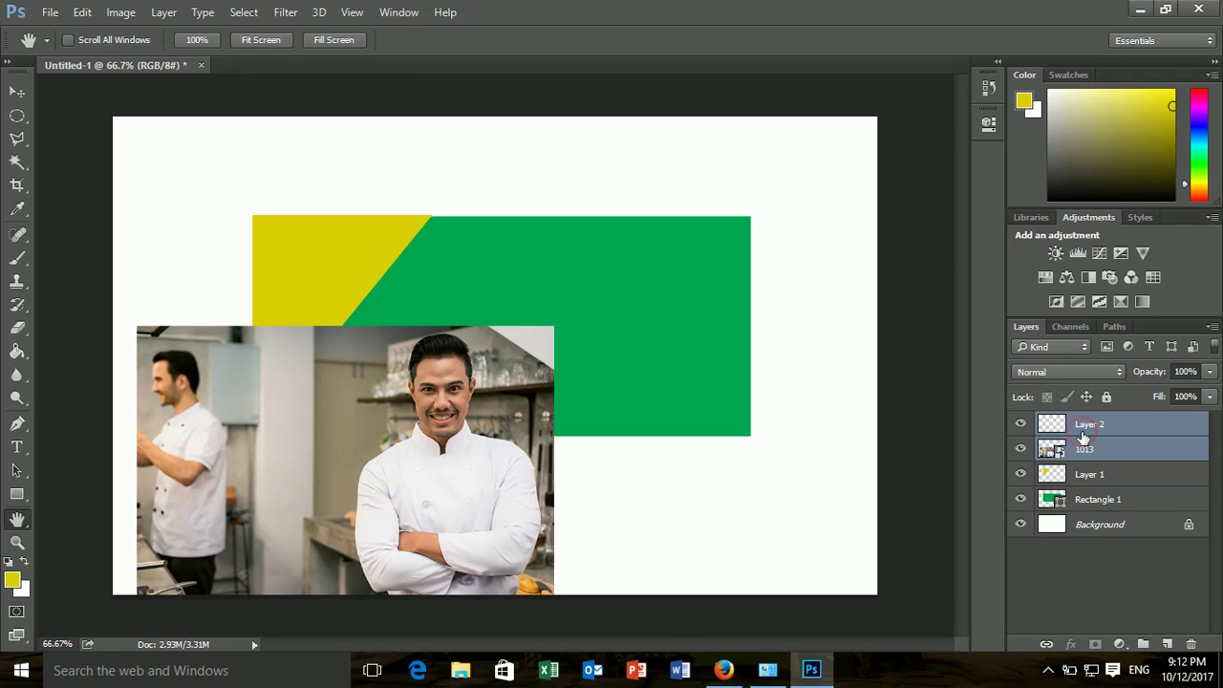
{"action": "right_click", "coordinate": [1083, 435]}
{"action": "left_click", "coordinate": [789, 529]}
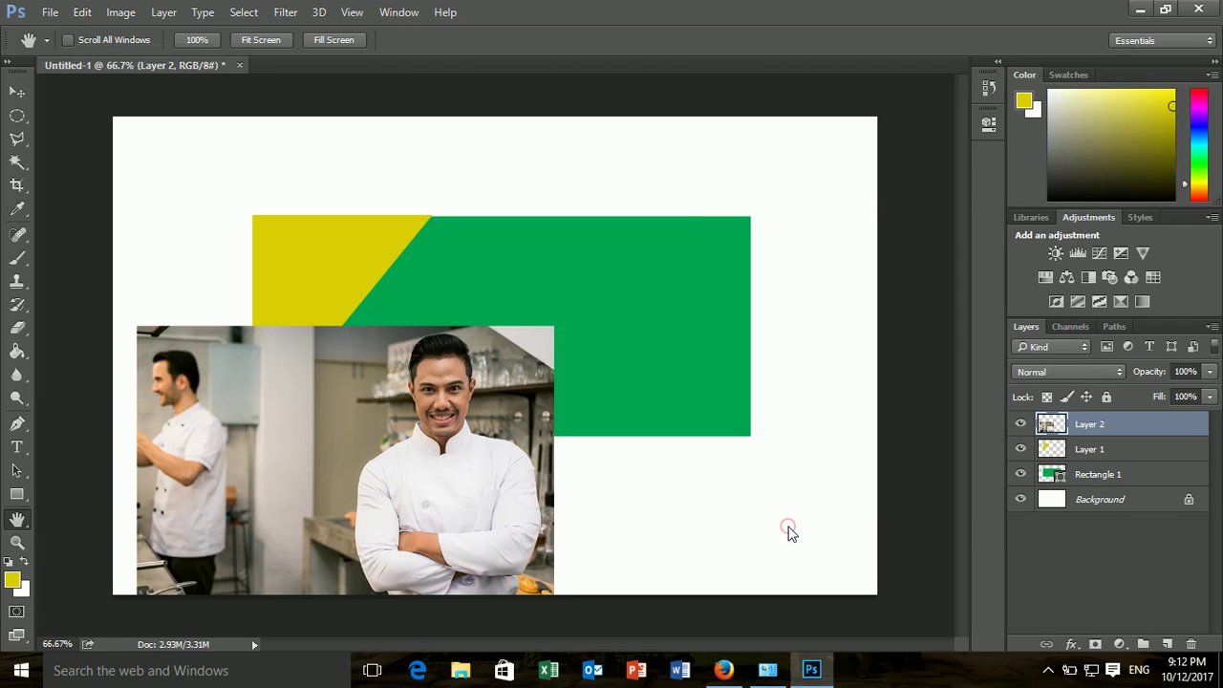
{"action": "left_click", "coordinate": [18, 116]}
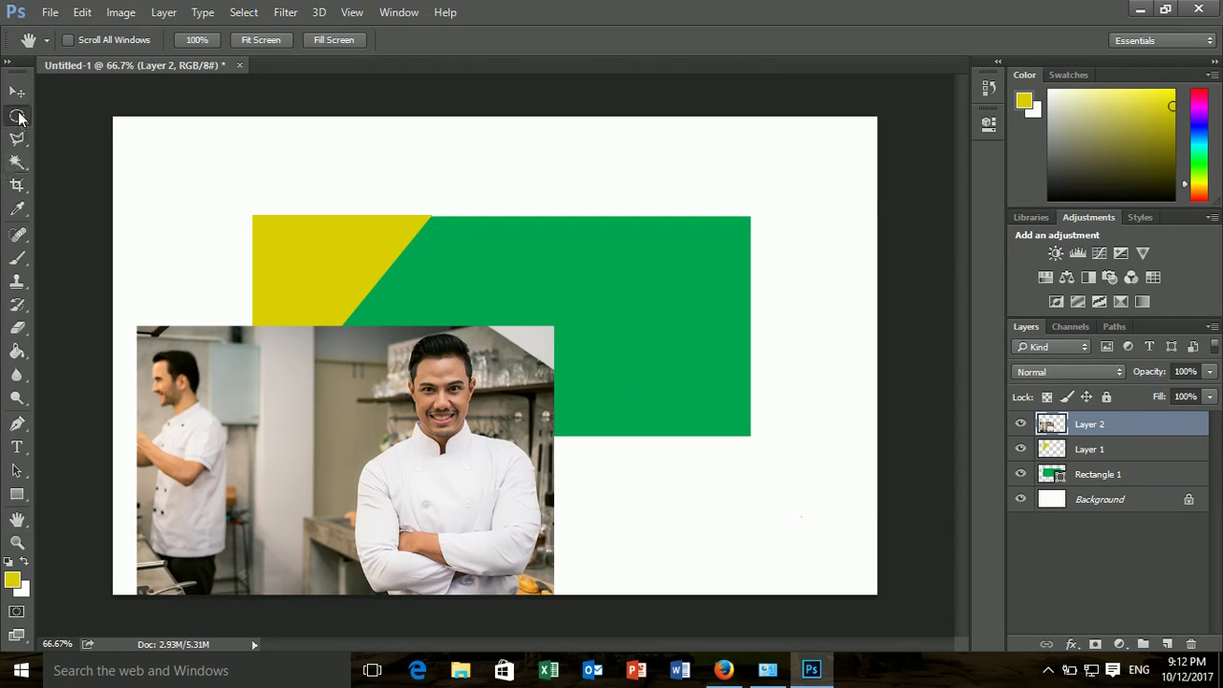
{"action": "mouse_move", "coordinate": [392, 341]}
{"action": "left_mouse_down"}
{"action": "mouse_move", "coordinate": [509, 449]}
{"action": "mouse_move", "coordinate": [483, 422]}
{"action": "left_mouse_up"}
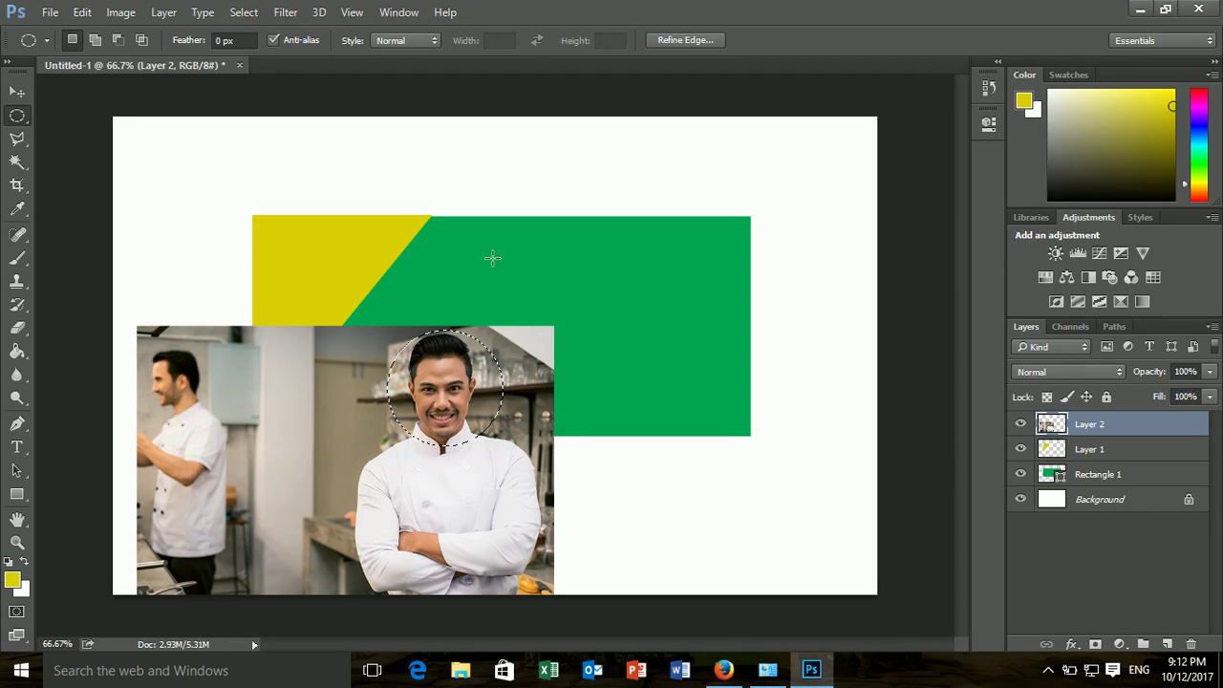
Cut the circled face, hide Layer 2, and paste the face as Layer 3
{"action": "left_click", "coordinate": [82, 12]}
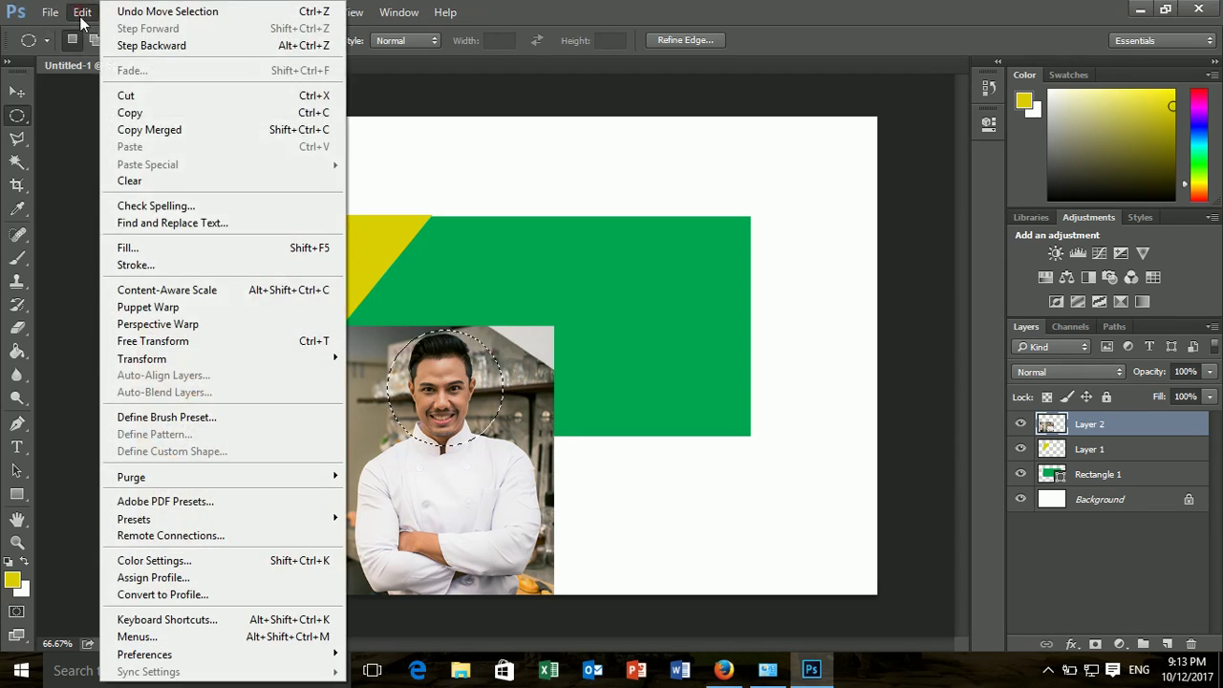
{"action": "left_click", "coordinate": [149, 99]}
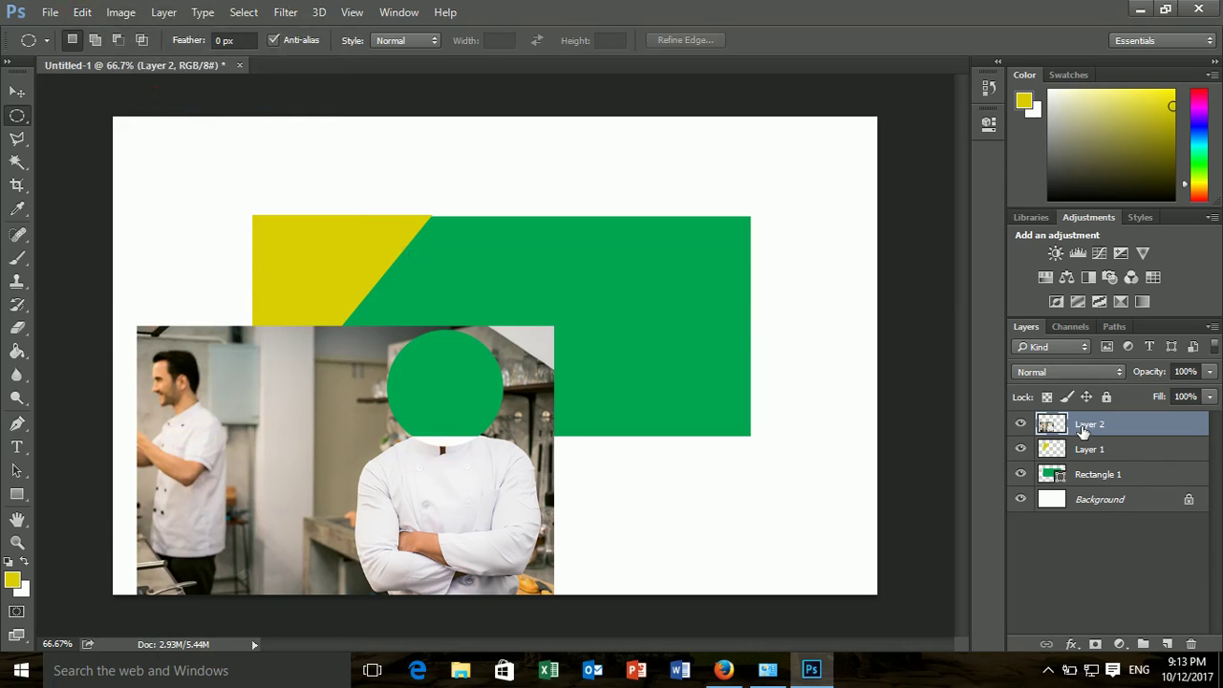
{"action": "left_click", "coordinate": [1020, 423]}
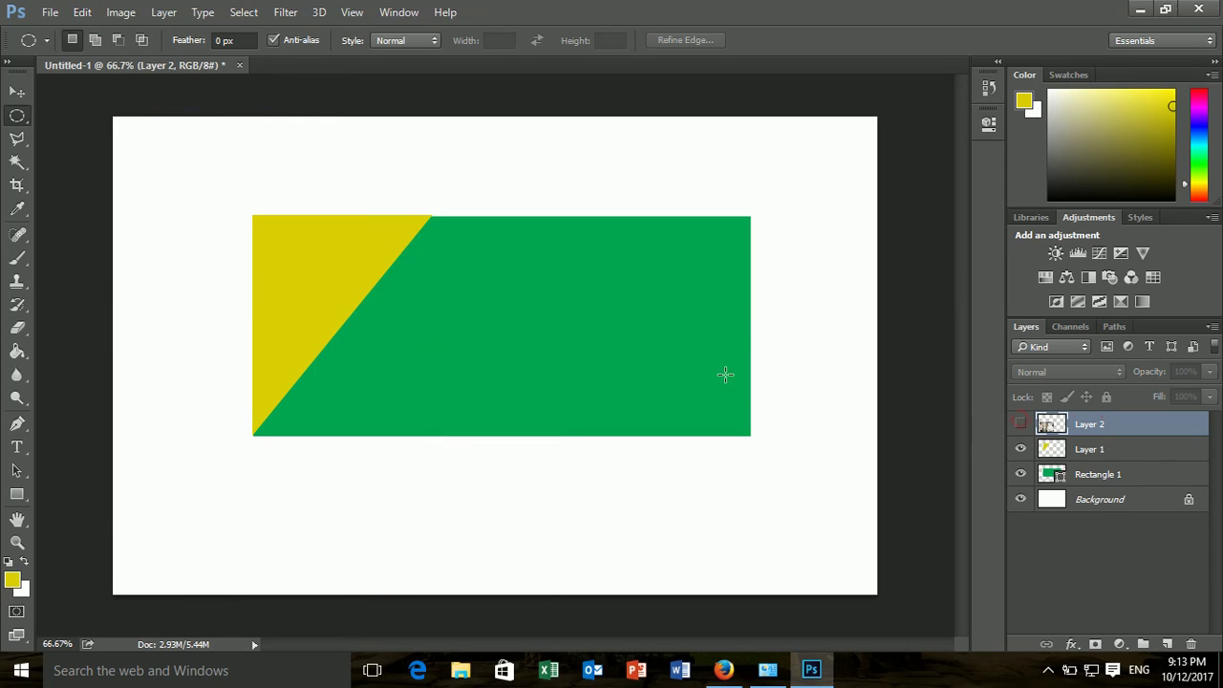
{"action": "left_click", "coordinate": [82, 11]}
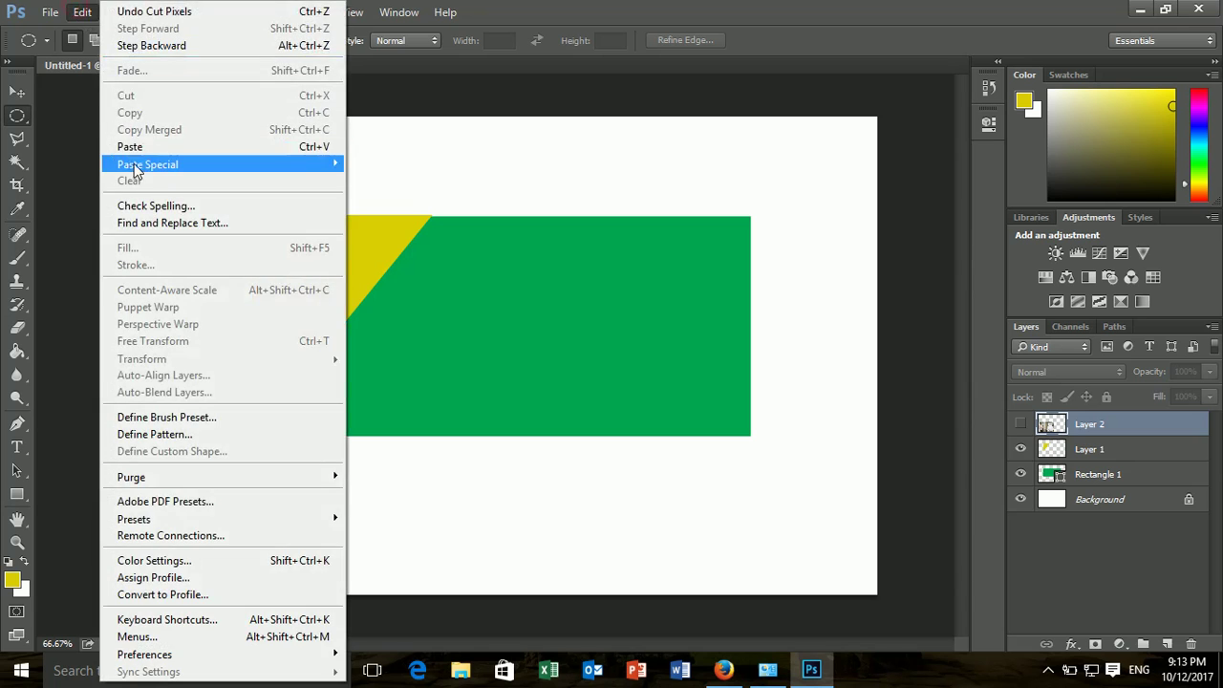
{"action": "left_click", "coordinate": [137, 151]}
Position the circular headshot over the yellow-green edge and add an empty Layer 4
{"action": "left_click", "coordinate": [17, 92]}
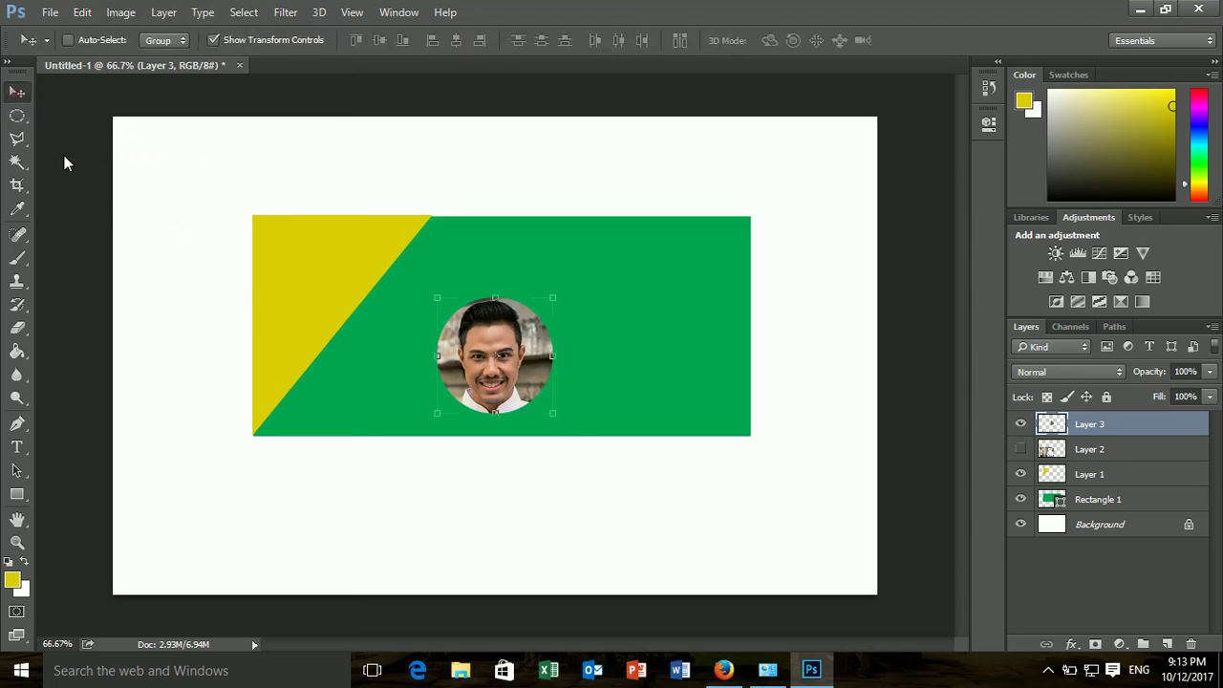
{"action": "left_click_drag", "start_coordinate": [524, 378], "coordinate": [378, 331]}
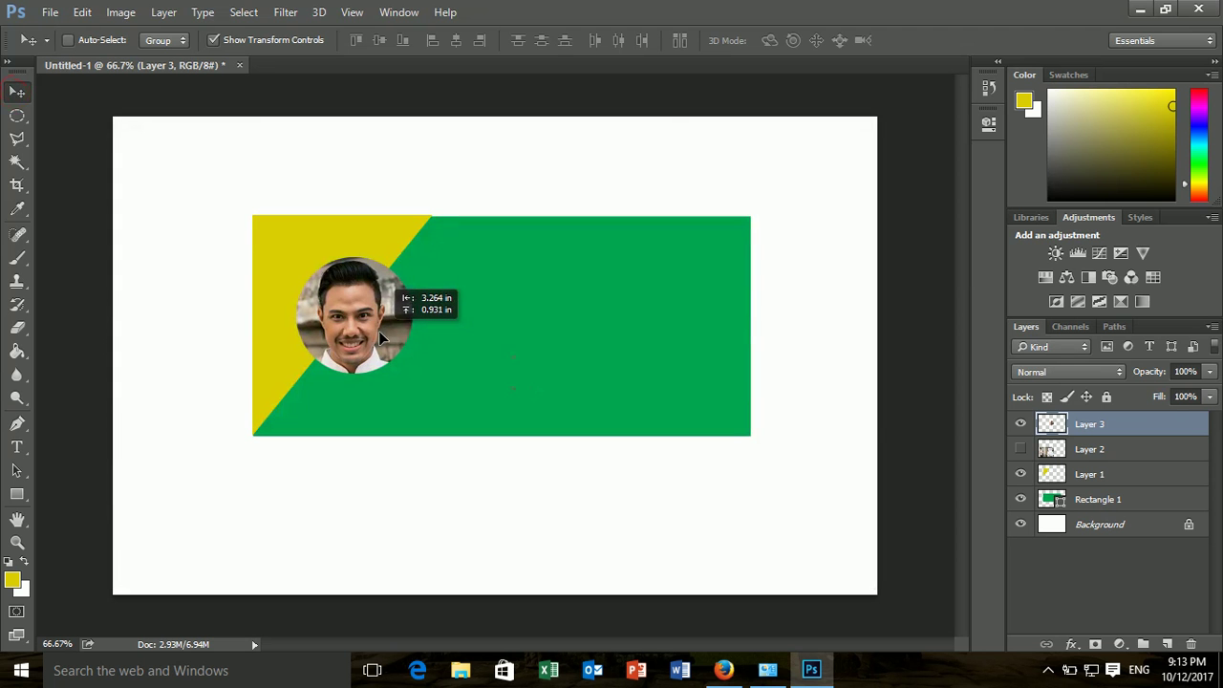
{"action": "left_click_drag", "start_coordinate": [378, 331], "coordinate": [377, 336]}
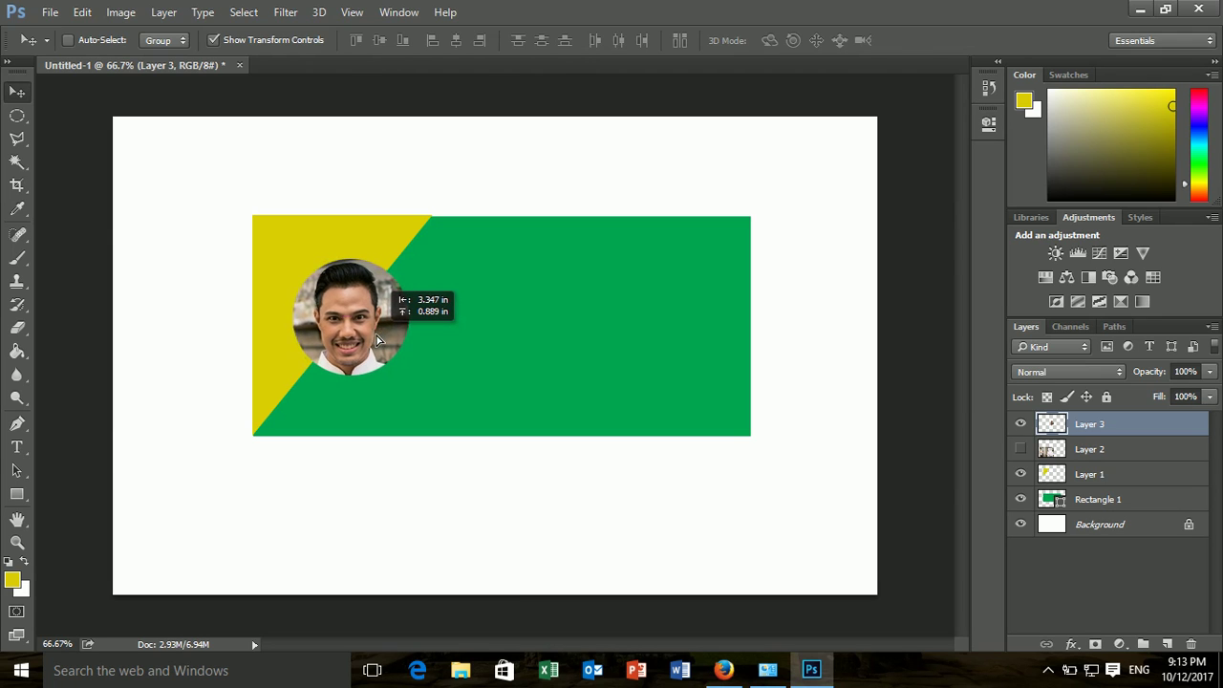
{"action": "left_click_drag", "start_coordinate": [376, 336], "coordinate": [376, 336]}
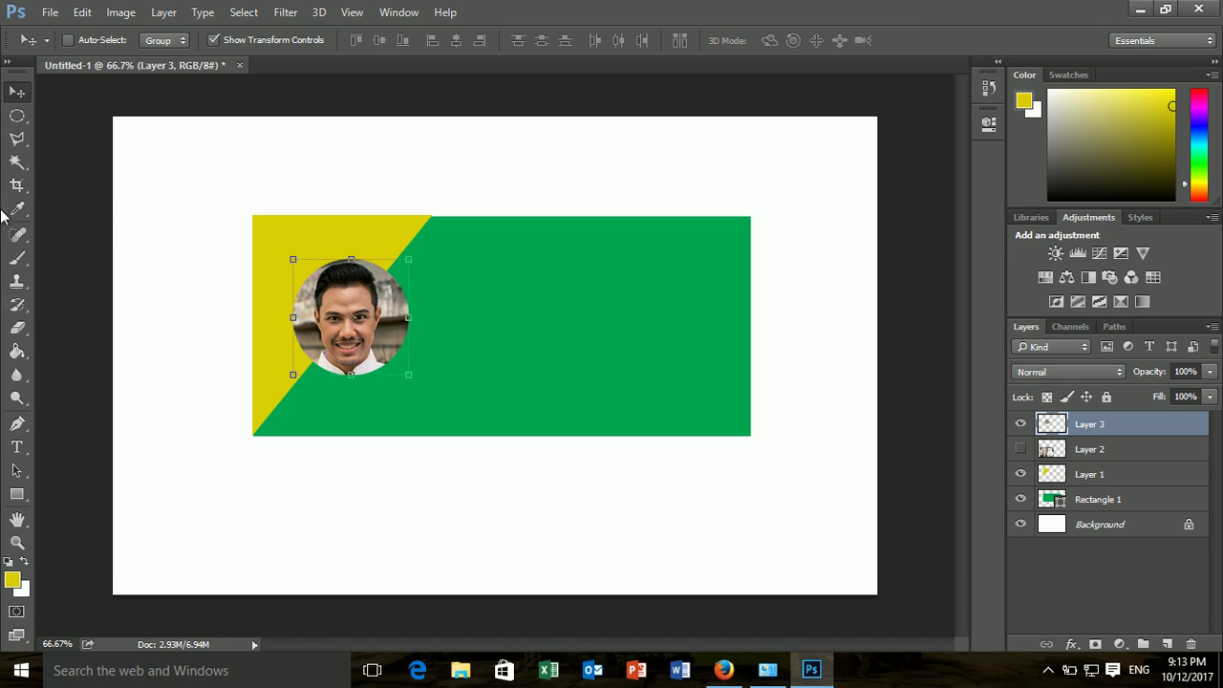
{"action": "left_click", "coordinate": [18, 115]}
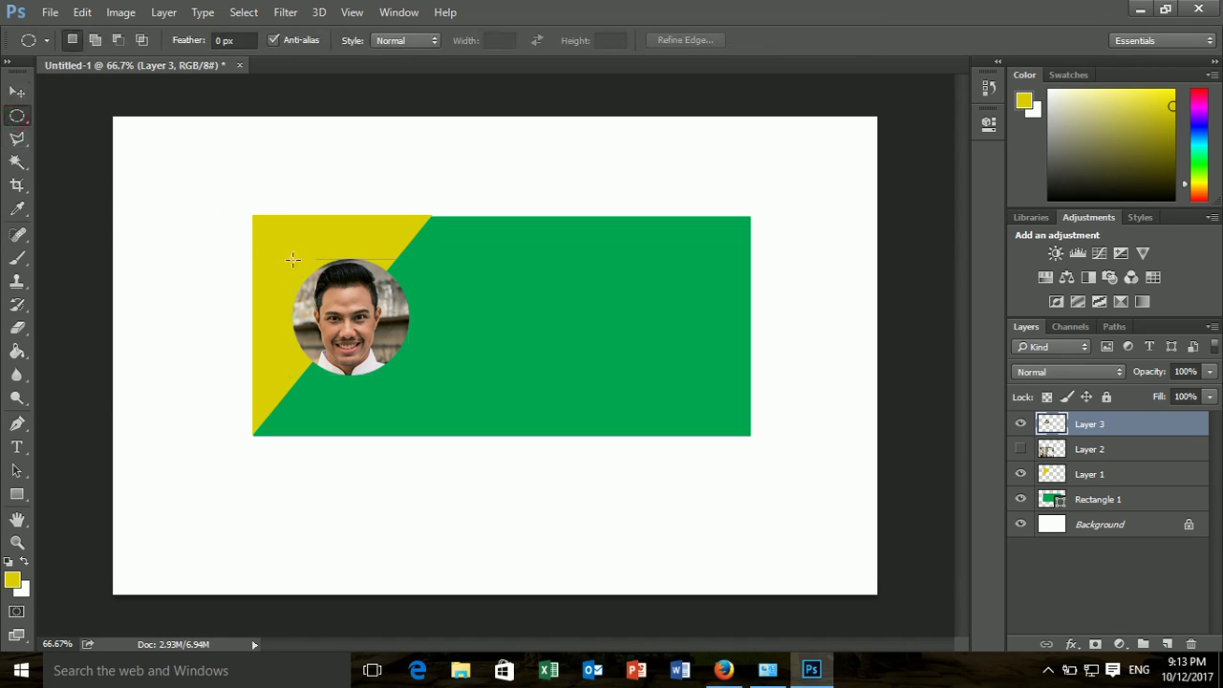
{"action": "left_click", "coordinate": [1168, 644]}
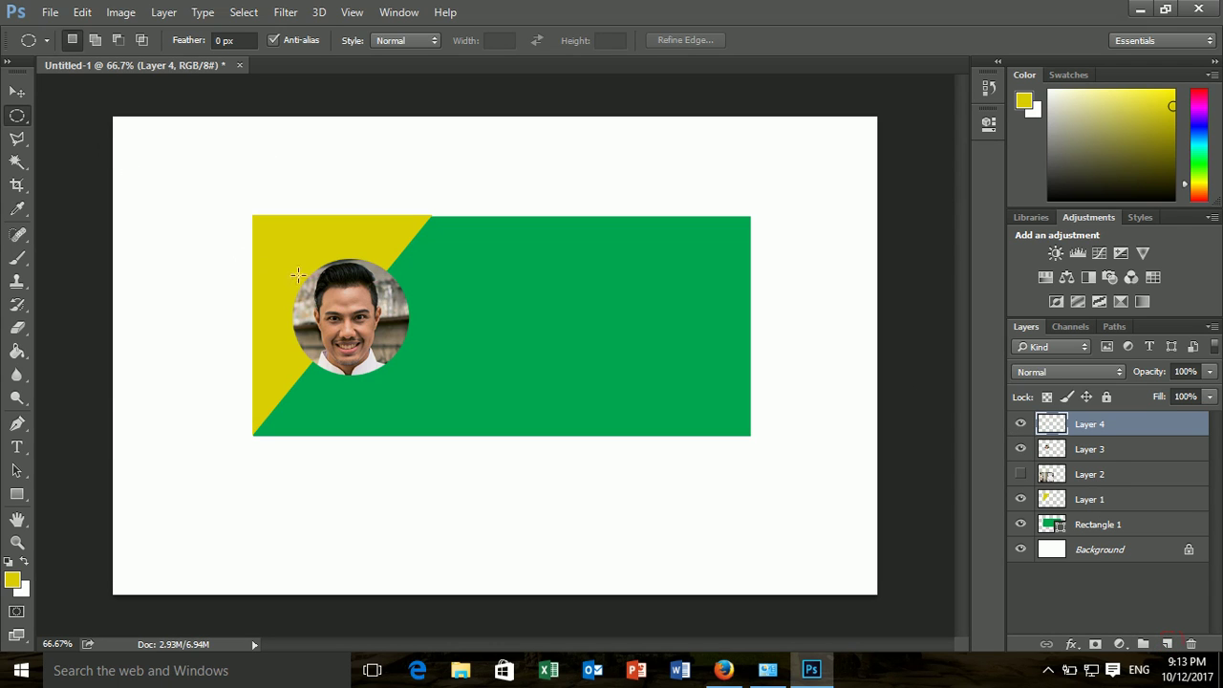
Select a slightly larger circle around the portrait and fill it with sampled white
{"action": "mouse_move", "coordinate": [282, 253]}
{"action": "left_mouse_down"}
{"action": "mouse_move", "coordinate": [425, 390]}
{"action": "mouse_move", "coordinate": [418, 380]}
{"action": "left_mouse_up"}
{"action": "key", "text": "Up"}
{"action": "key", "text": "Up"}
{"action": "key", "text": "Up"}
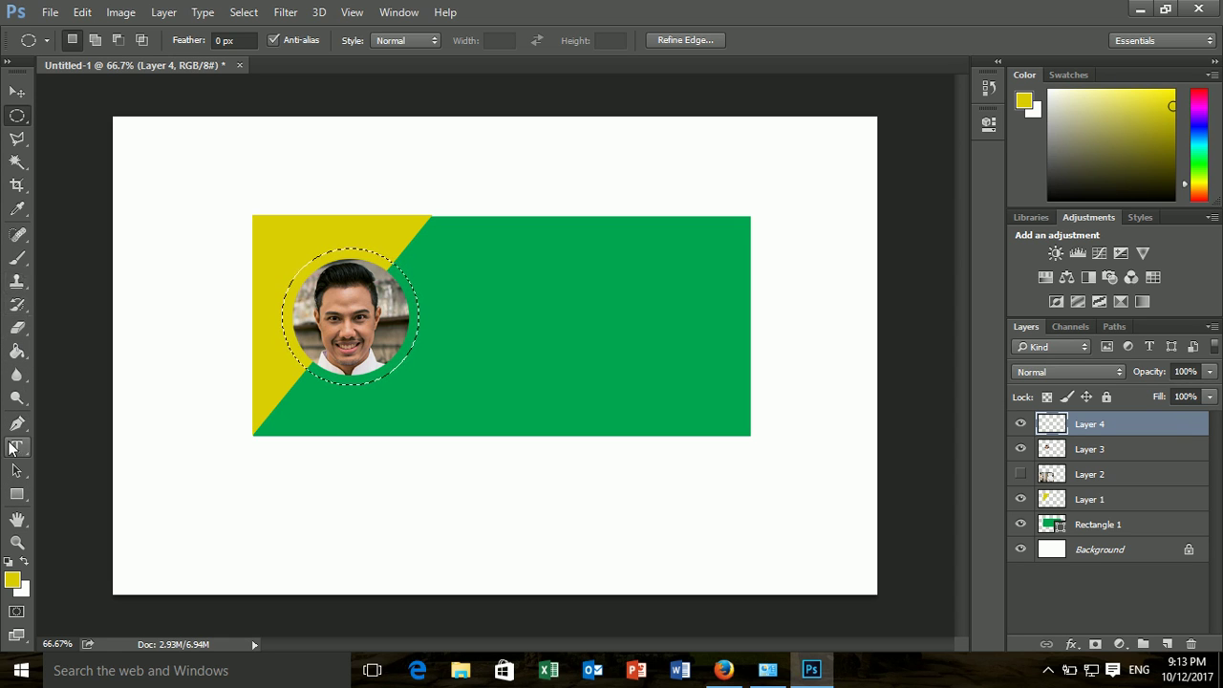
{"action": "left_click", "coordinate": [18, 209]}
{"action": "left_click", "coordinate": [201, 239]}
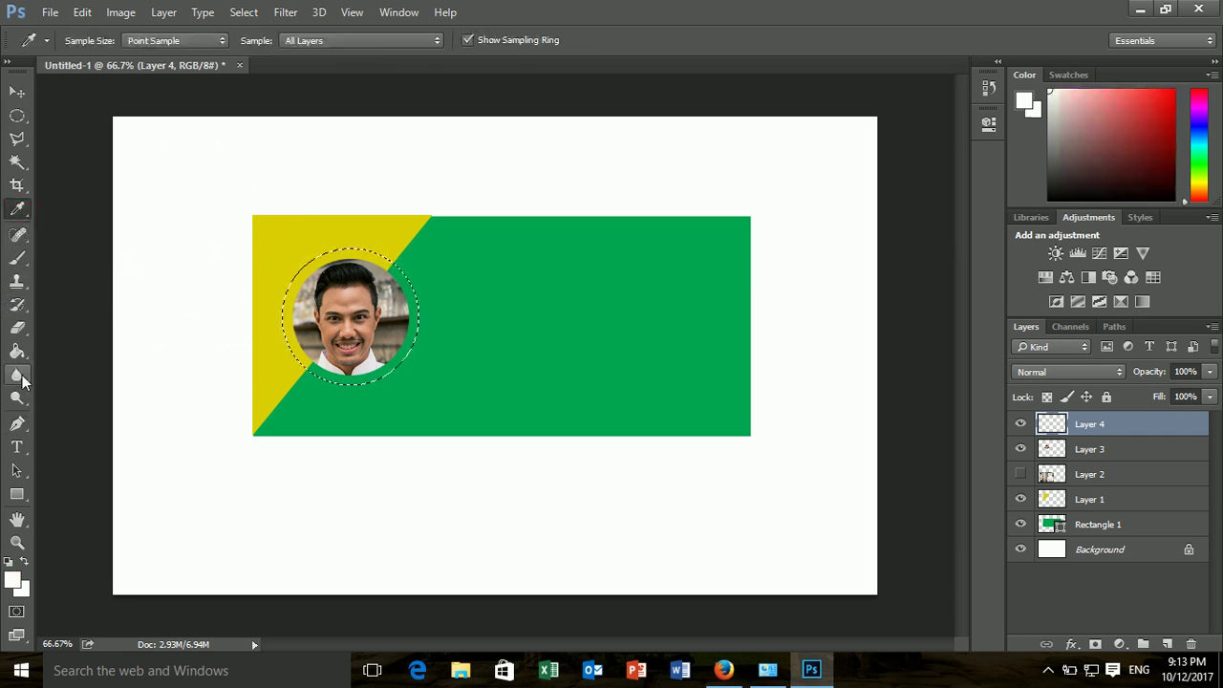
{"action": "left_click", "coordinate": [19, 354]}
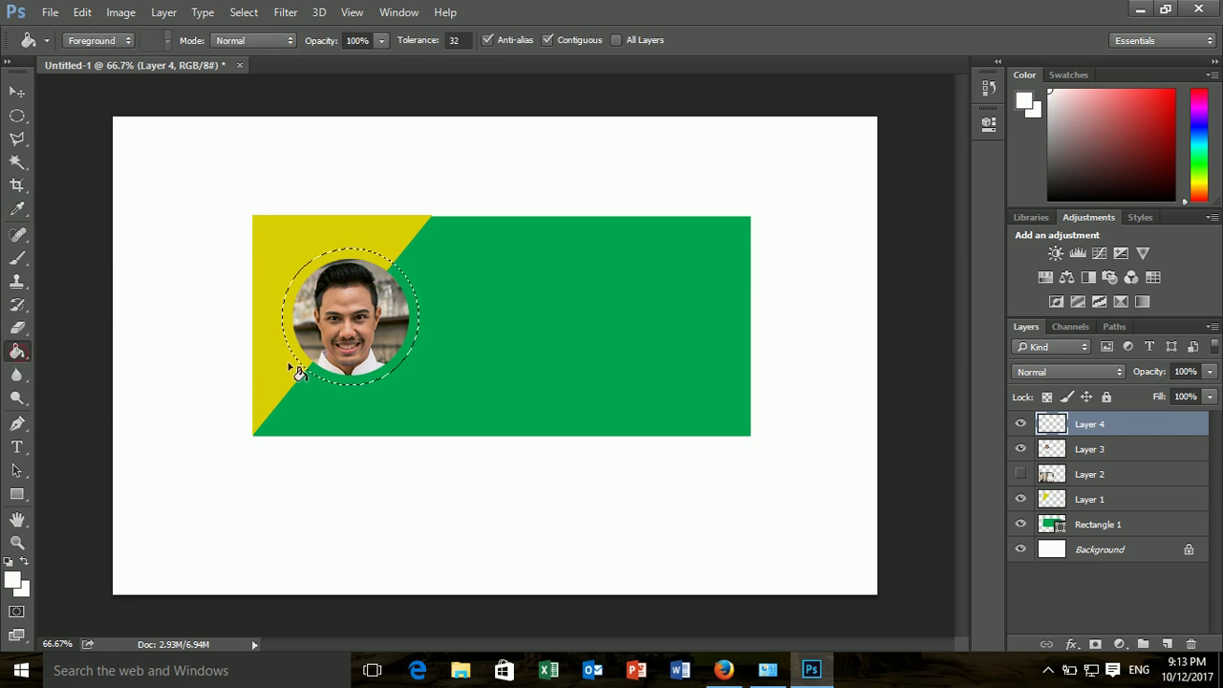
{"action": "left_click", "coordinate": [290, 304]}
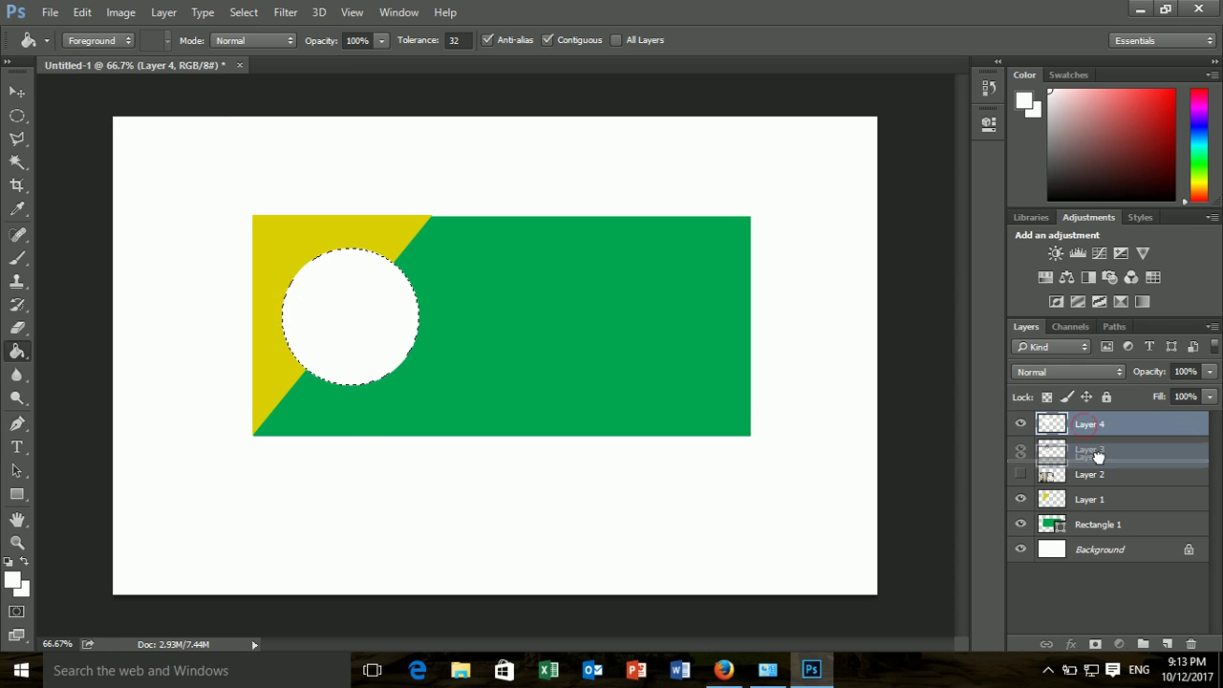
Move the white circle layer beneath the portrait, set it to 41% opacity, and deselect
{"action": "left_click_drag", "start_coordinate": [1087, 430], "coordinate": [1092, 463]}
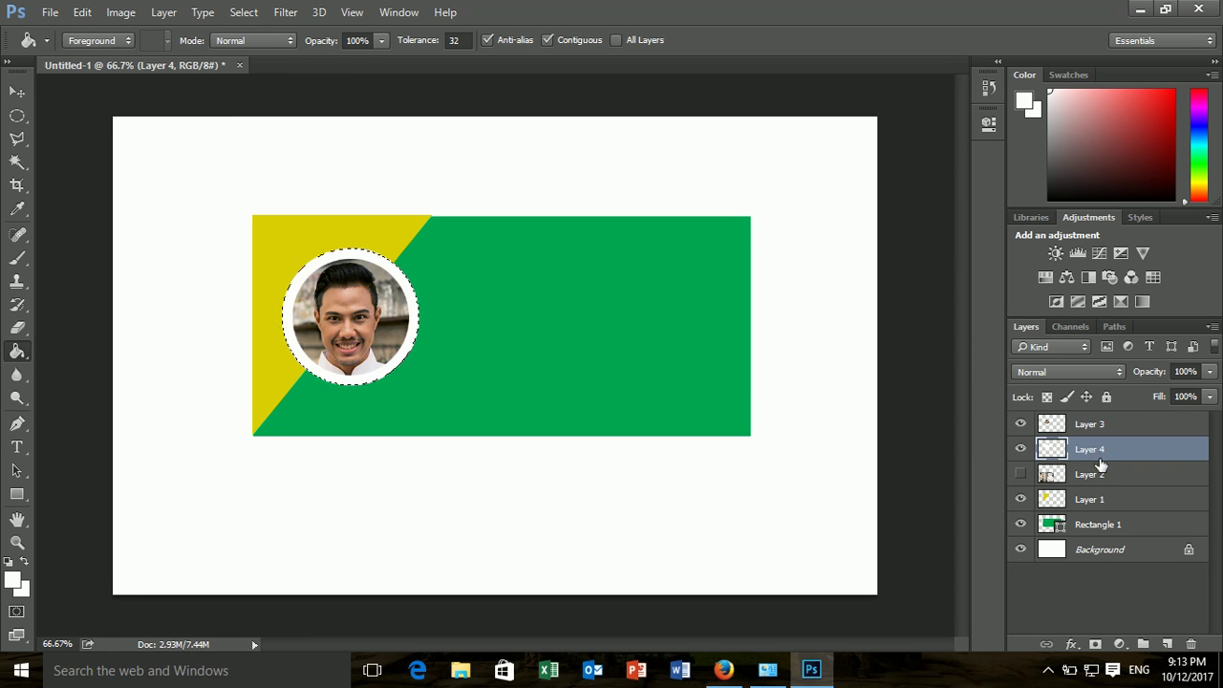
{"action": "left_click", "coordinate": [1210, 372]}
{"action": "left_click_drag", "start_coordinate": [1208, 392], "coordinate": [1164, 394]}
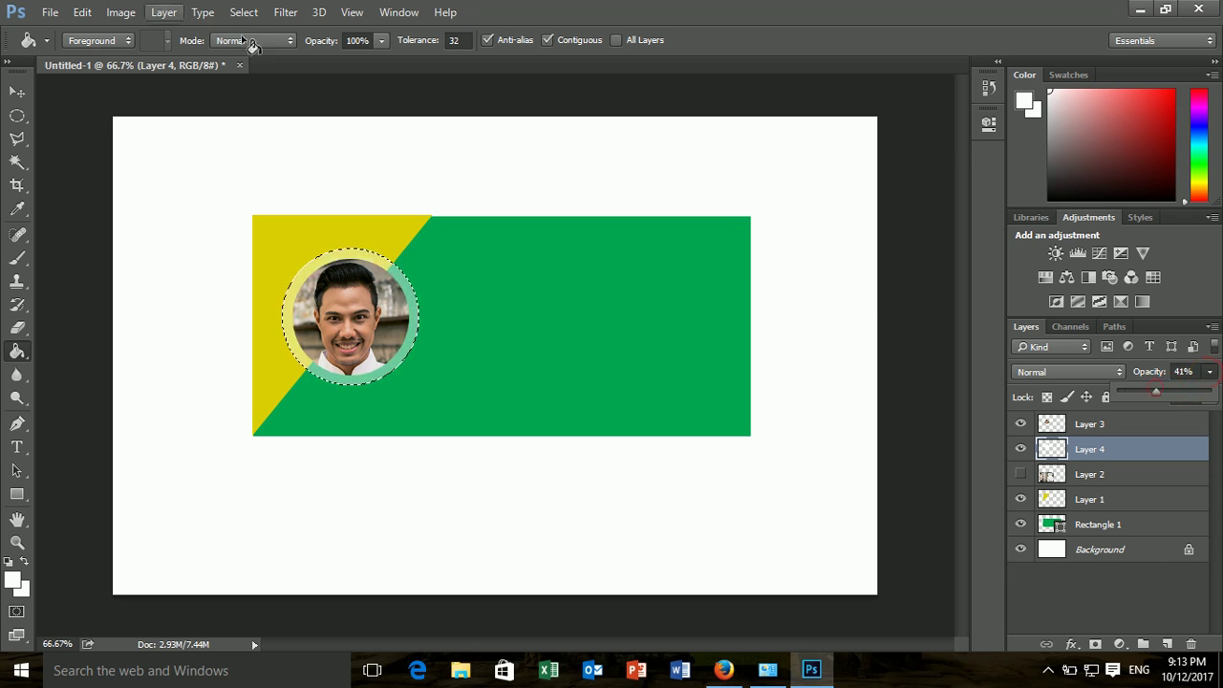
{"action": "left_click", "coordinate": [17, 92]}
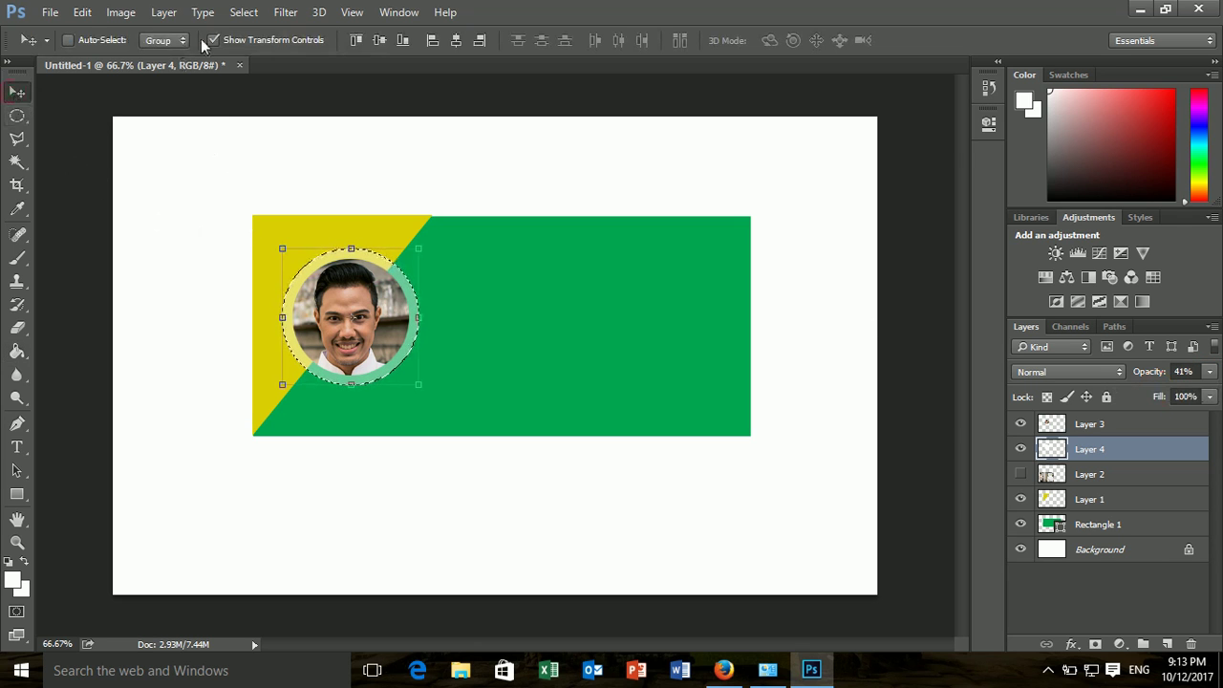
{"action": "left_click", "coordinate": [244, 11]}
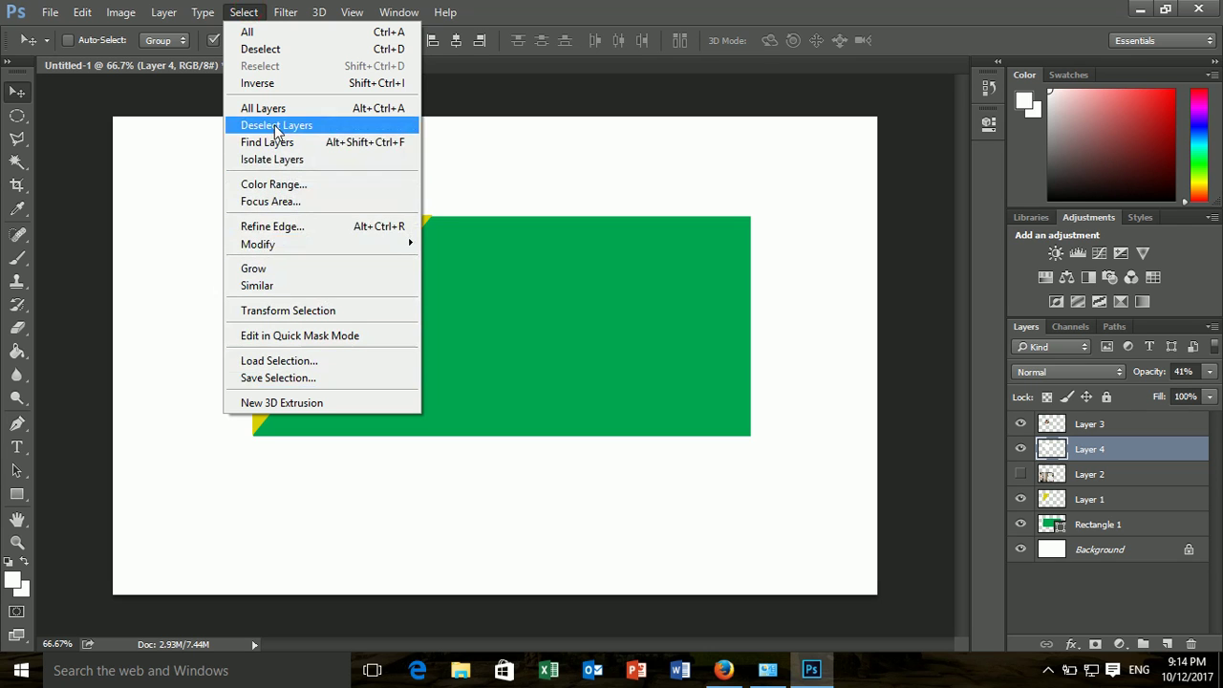
{"action": "left_click", "coordinate": [267, 49]}
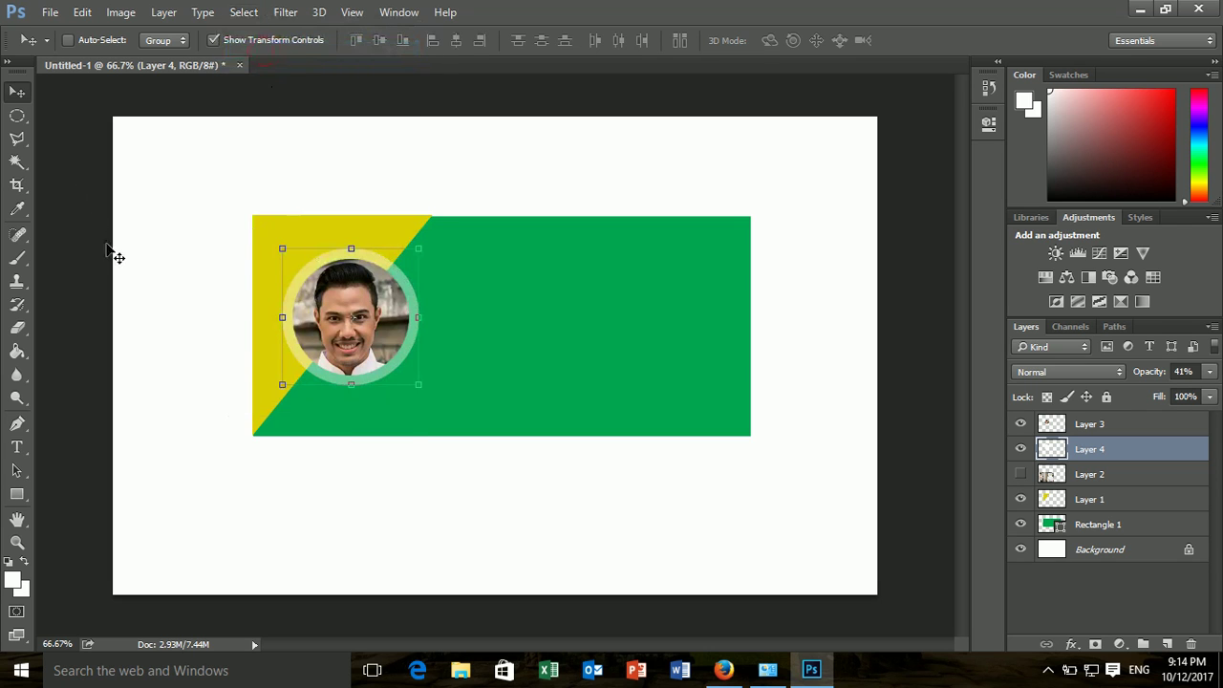
Centre the ring and portrait vertically, then start a text line on the green banner
{"action": "key", "text": "h"}
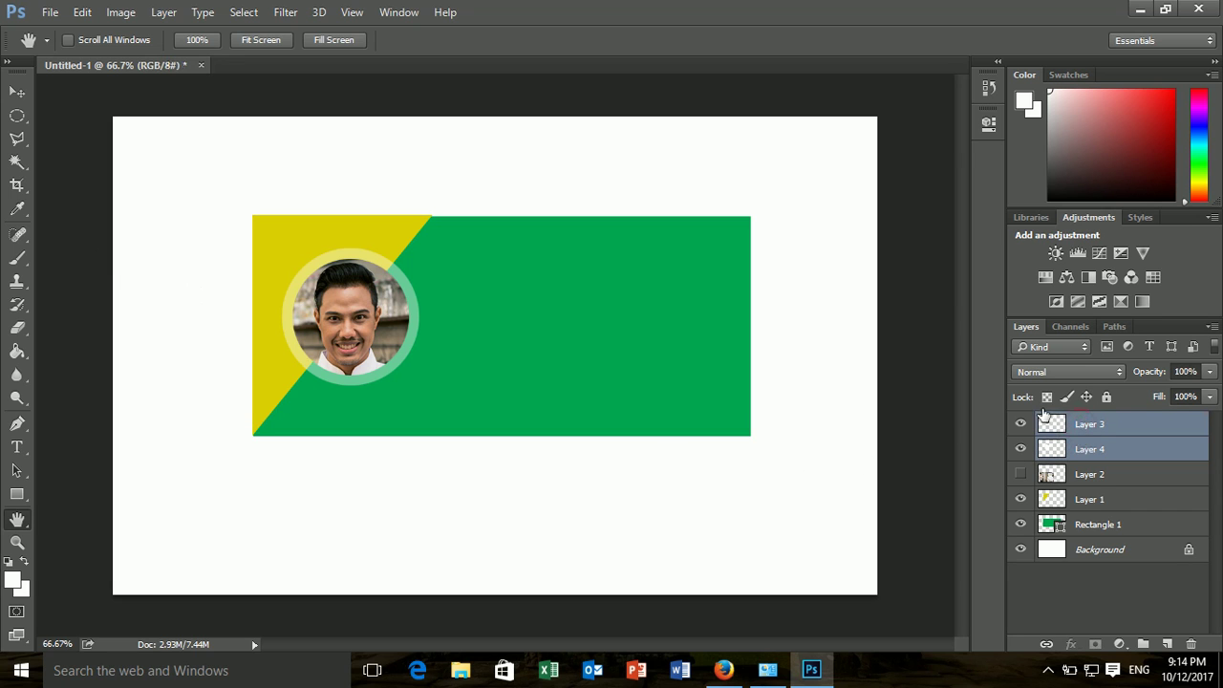
{"action": "key", "text": "v"}
{"action": "left_click", "coordinate": [378, 41]}
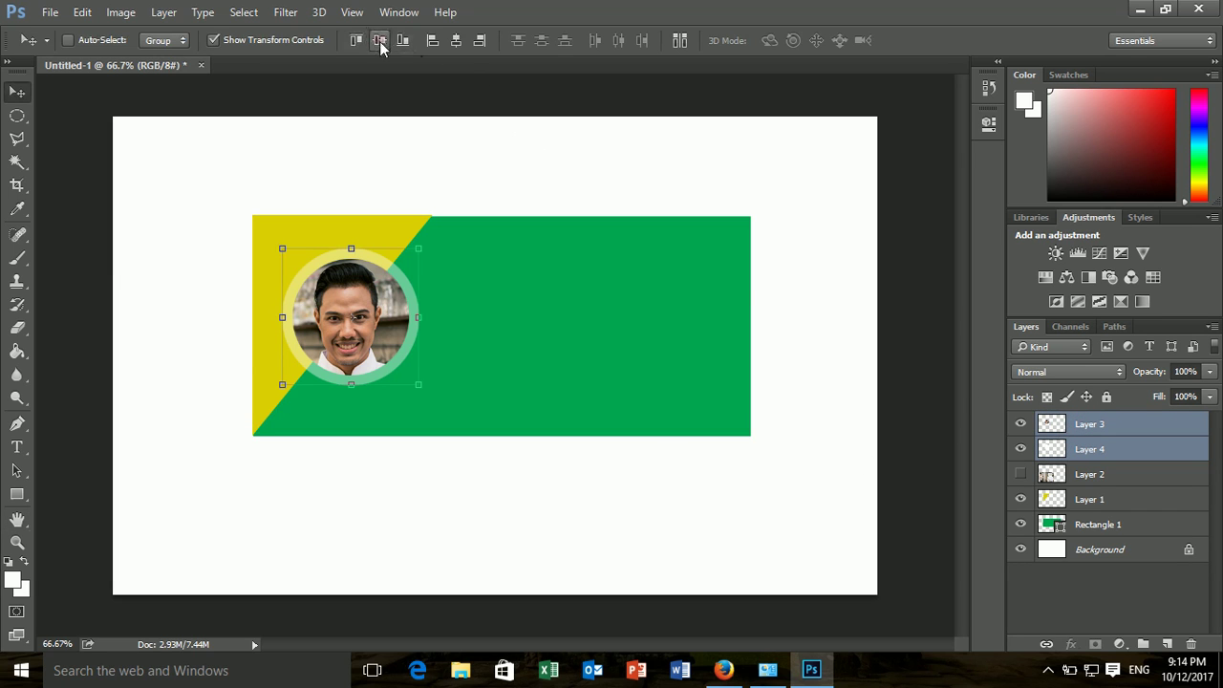
{"action": "left_click", "coordinate": [17, 115]}
{"action": "left_click", "coordinate": [17, 92]}
{"action": "key", "text": "h"}
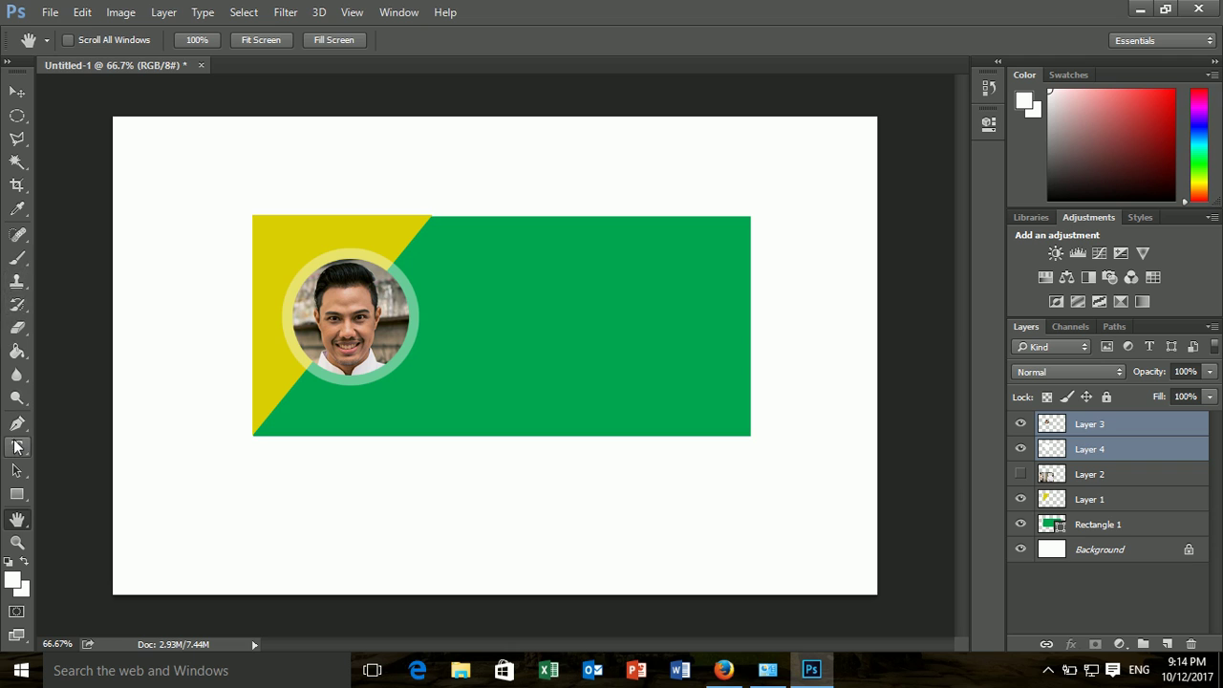
{"action": "left_click", "coordinate": [18, 447]}
{"action": "left_click", "coordinate": [455, 253]}
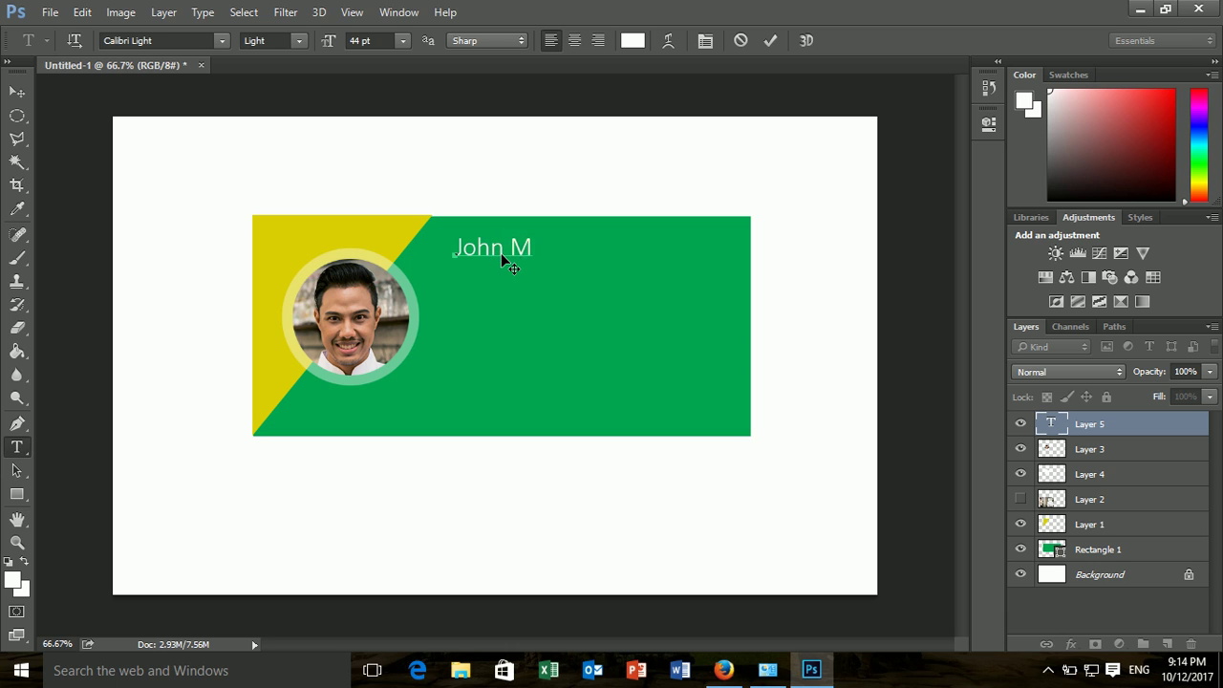
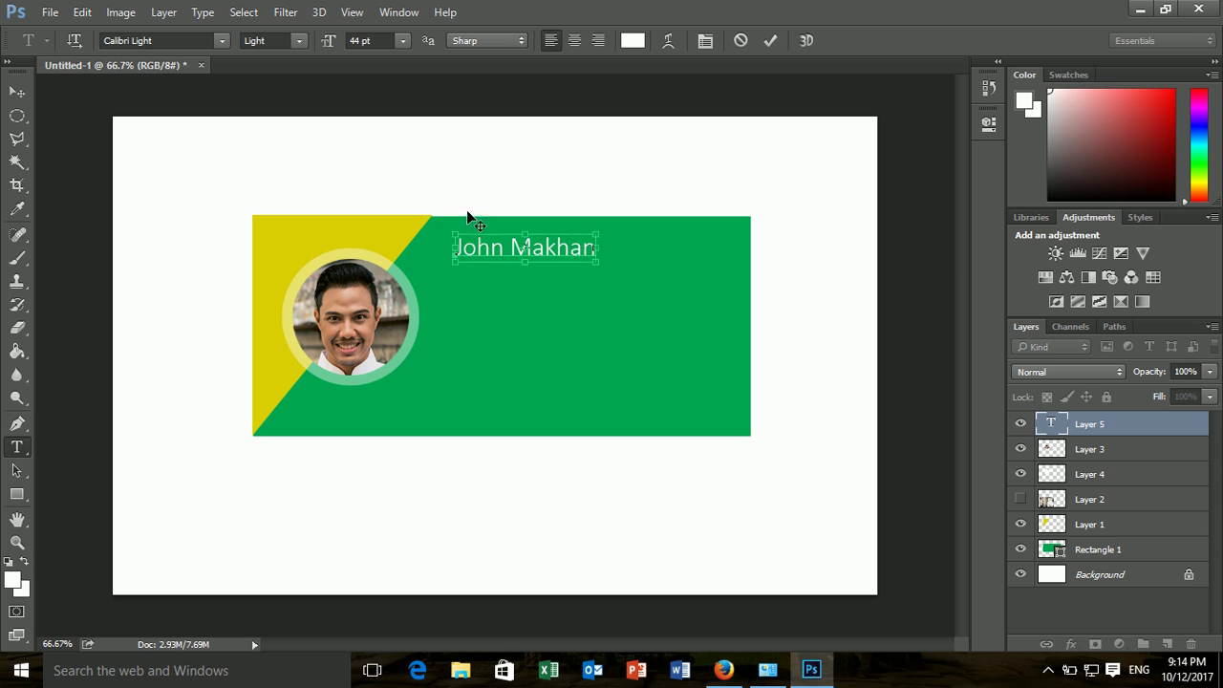
Type the first name, commit it, and duplicate the name line just below
{"action": "key", "text": "ctrl+a"}
{"action": "left_click", "coordinate": [17, 92]}
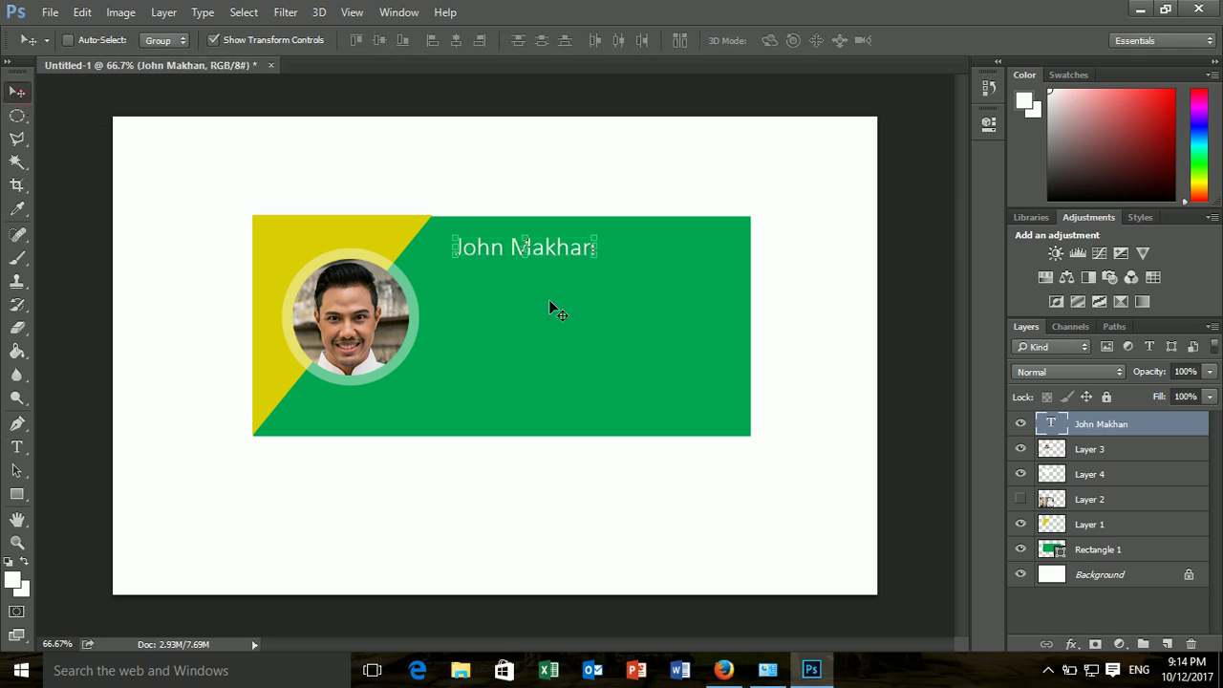
{"action": "left_click_drag", "start_coordinate": [560, 246], "coordinate": [569, 284]}
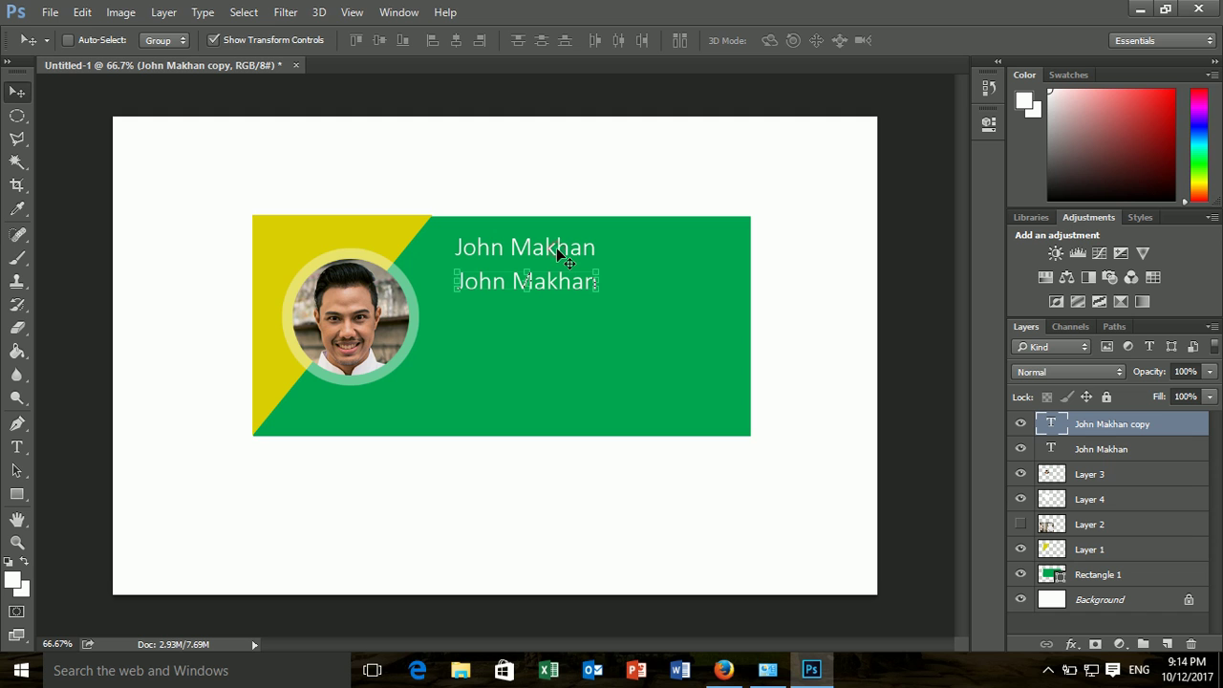
Set the top name line's font to Bernard MT Condensed
{"action": "key", "text": "t"}
{"action": "left_click", "coordinate": [556, 248]}
{"action": "key", "text": "ctrl+a"}
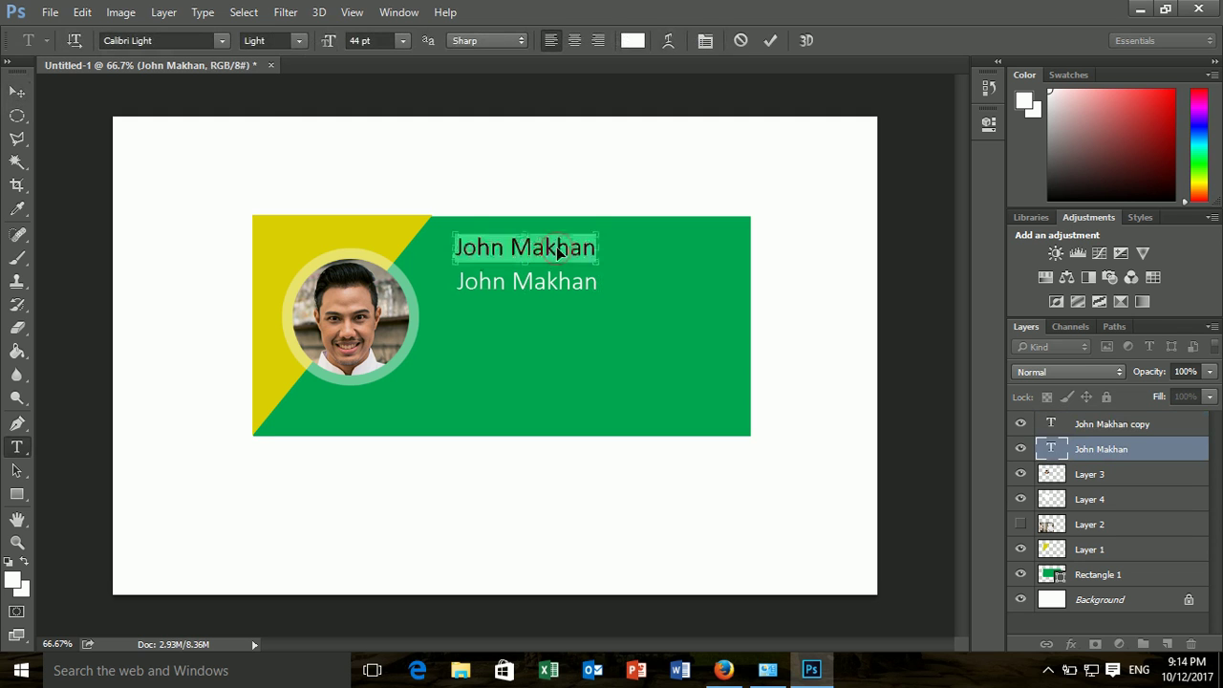
{"action": "left_click", "coordinate": [220, 41]}
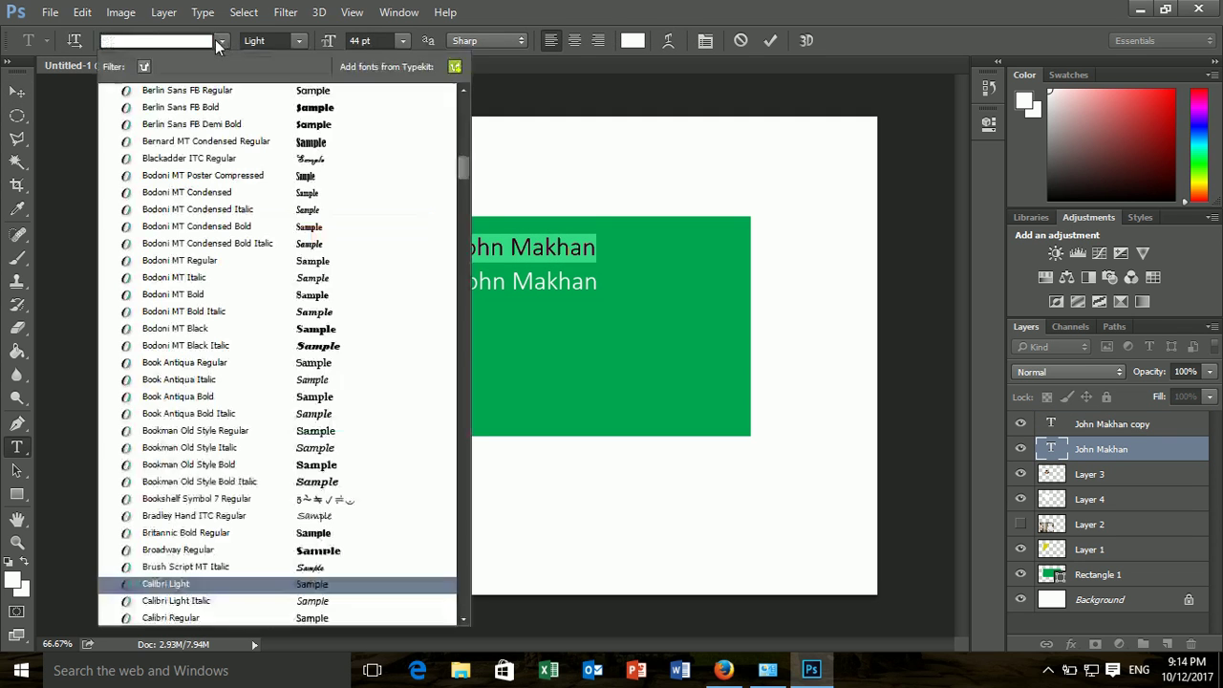
{"action": "left_click", "coordinate": [274, 146]}
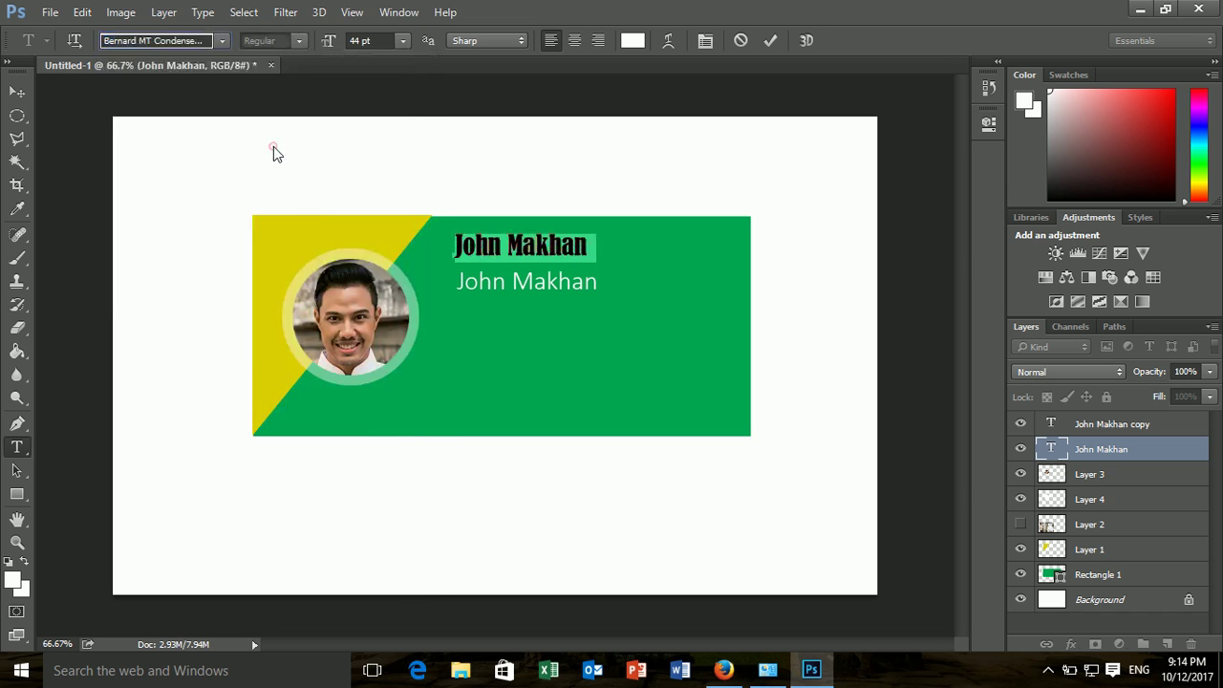
{"action": "left_click", "coordinate": [16, 90]}
Stretch the top name to about 132% width and begin editing the second name line
{"action": "key", "text": "ctrl+t"}
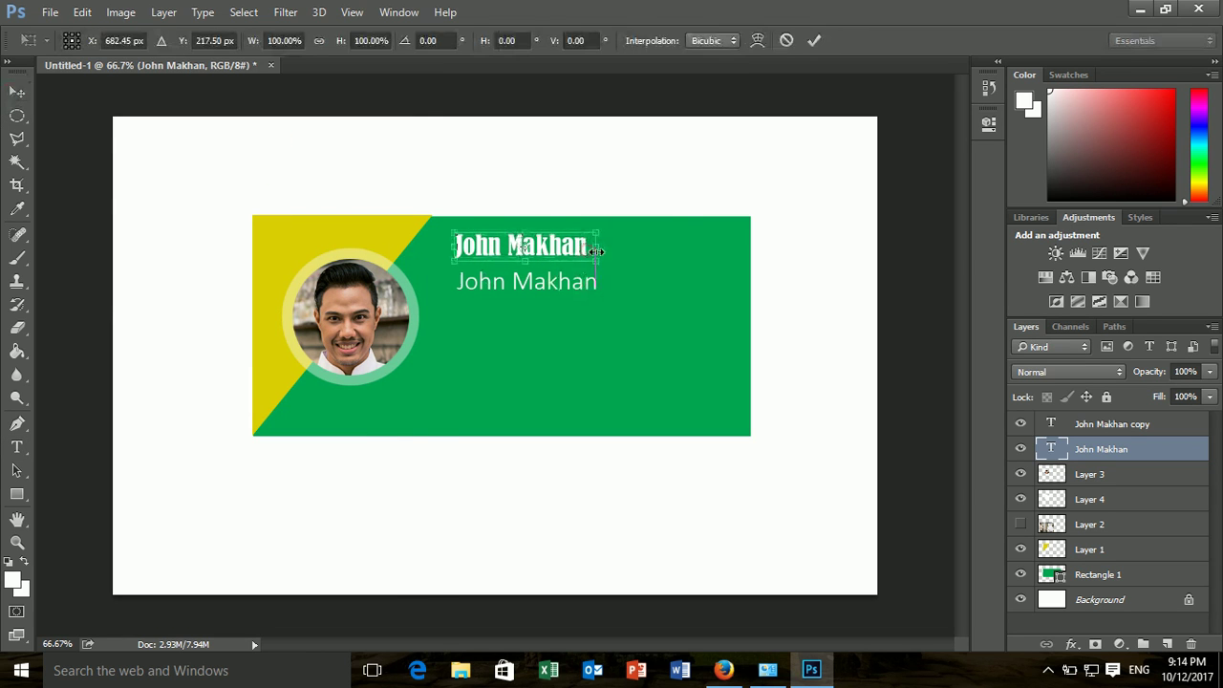
{"action": "left_click_drag", "start_coordinate": [590, 248], "coordinate": [630, 256]}
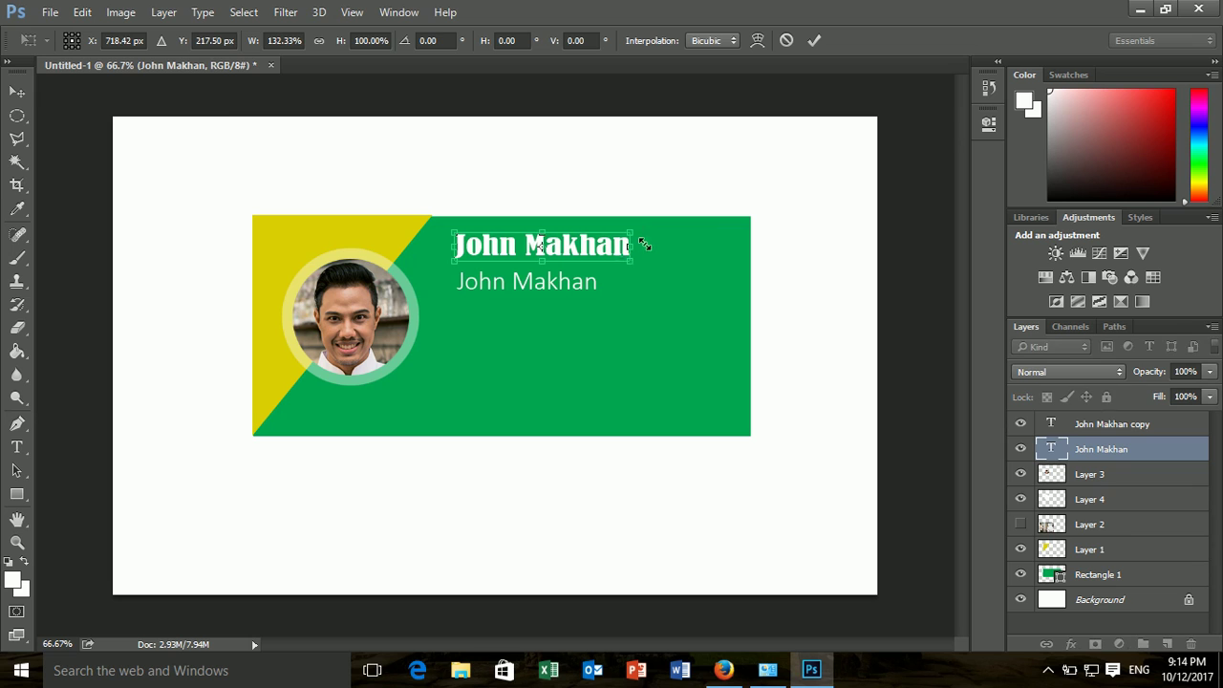
{"action": "left_click", "coordinate": [814, 40]}
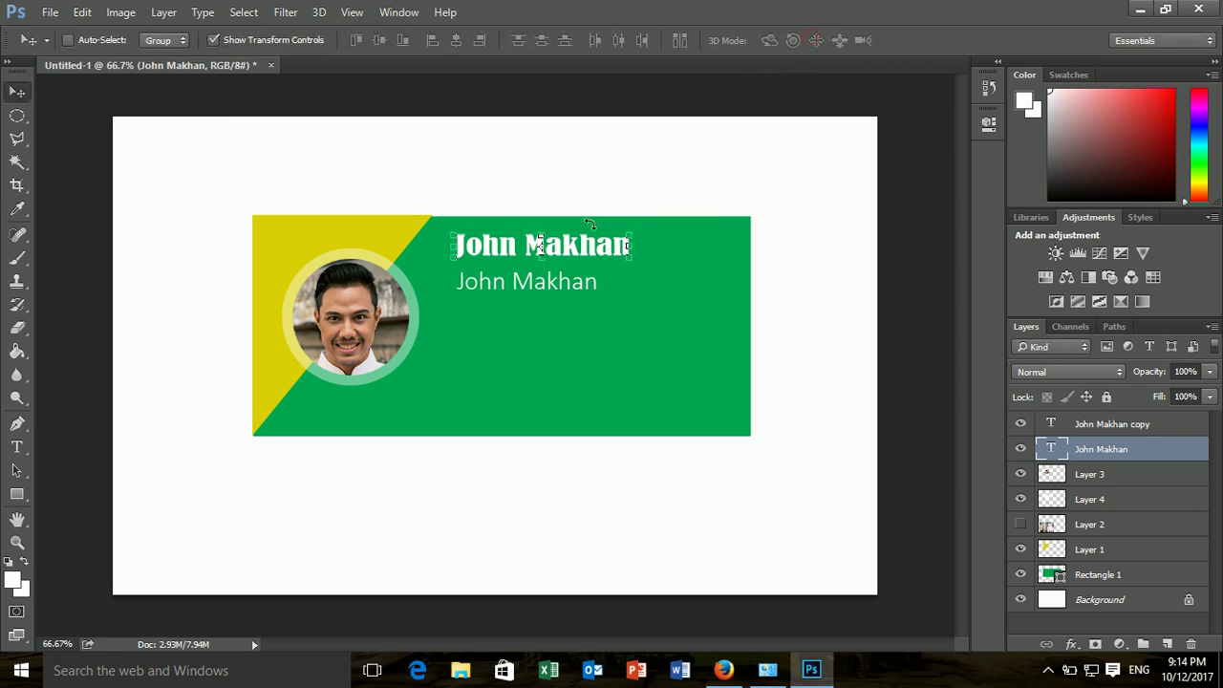
{"action": "key", "text": "t"}
{"action": "left_click", "coordinate": [537, 281]}
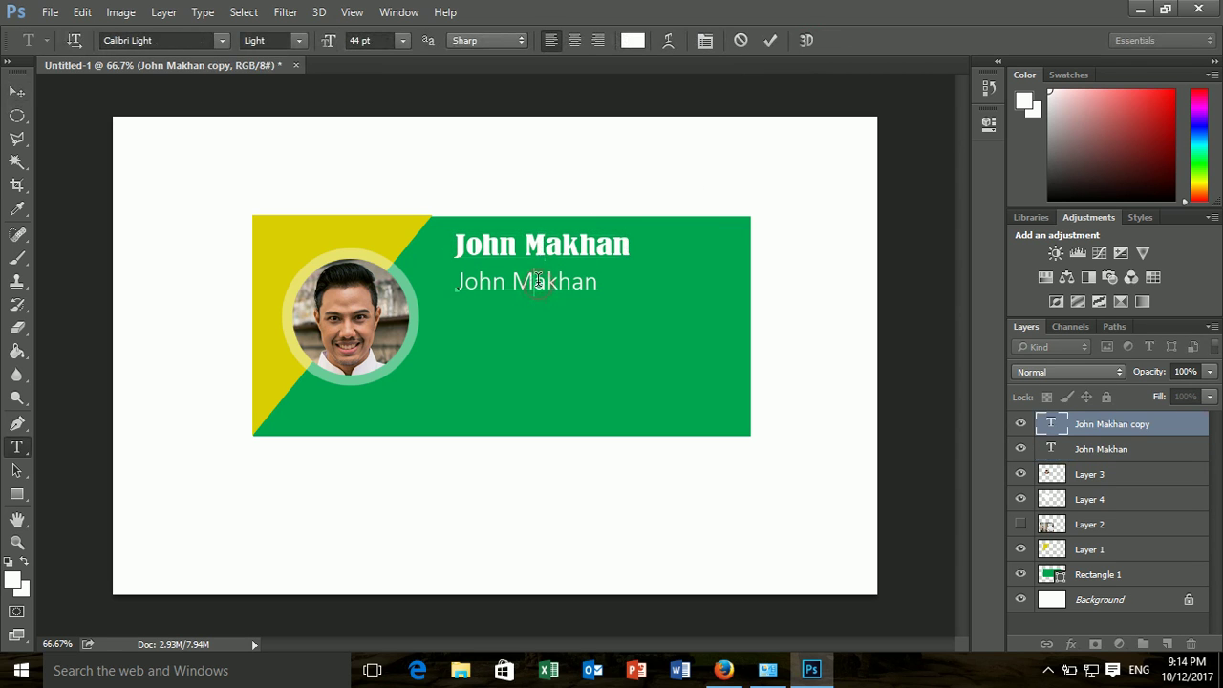
Replace the copied line with 'Digital Marketing Director' at 38 pt
{"action": "key", "text": "ctrl+a"}
{"action": "type", "text": "Digital "}
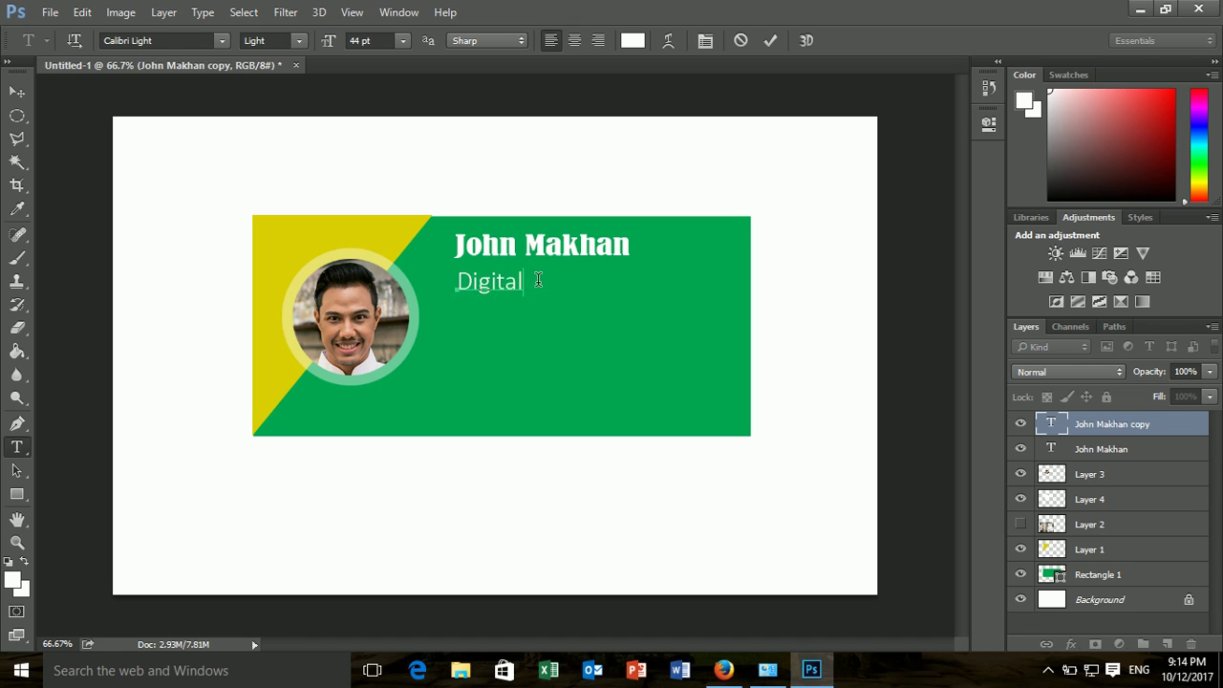
{"action": "type", "text": "Marketing "}
{"action": "type", "text": "Director"}
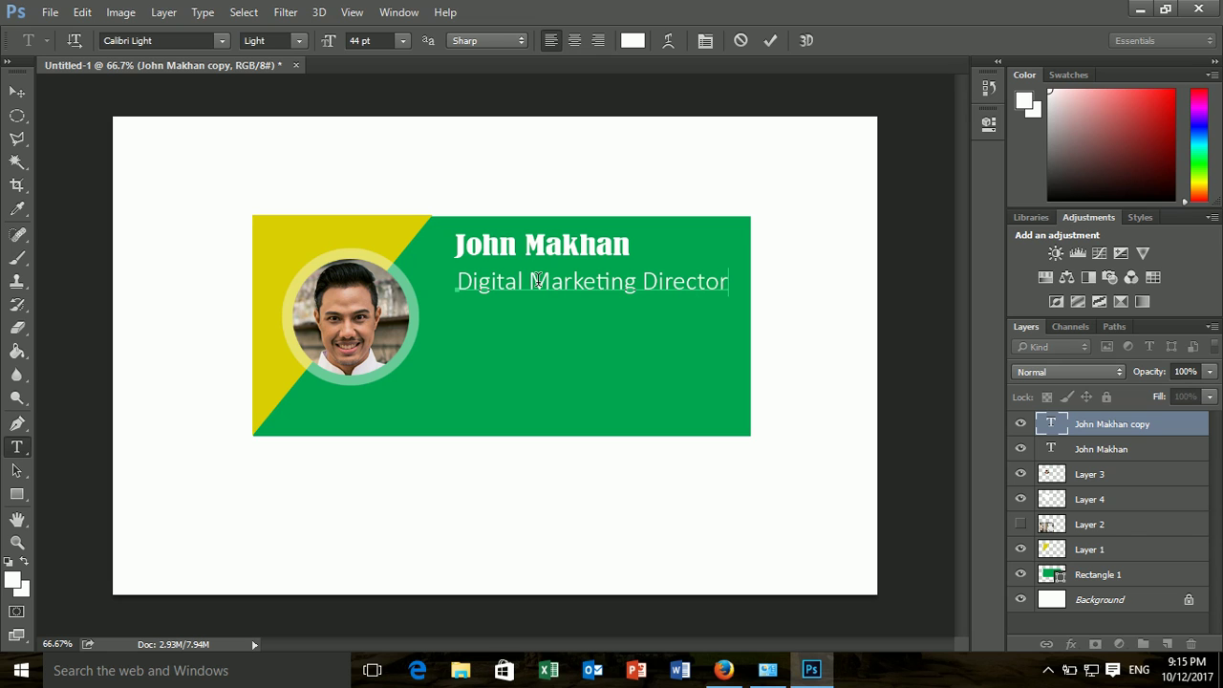
{"action": "key", "text": "ctrl+a"}
{"action": "key", "text": "ctrl+shift+comma"}
{"action": "key", "text": "ctrl+shift+comma"}
{"action": "key", "text": "ctrl+shift+comma"}
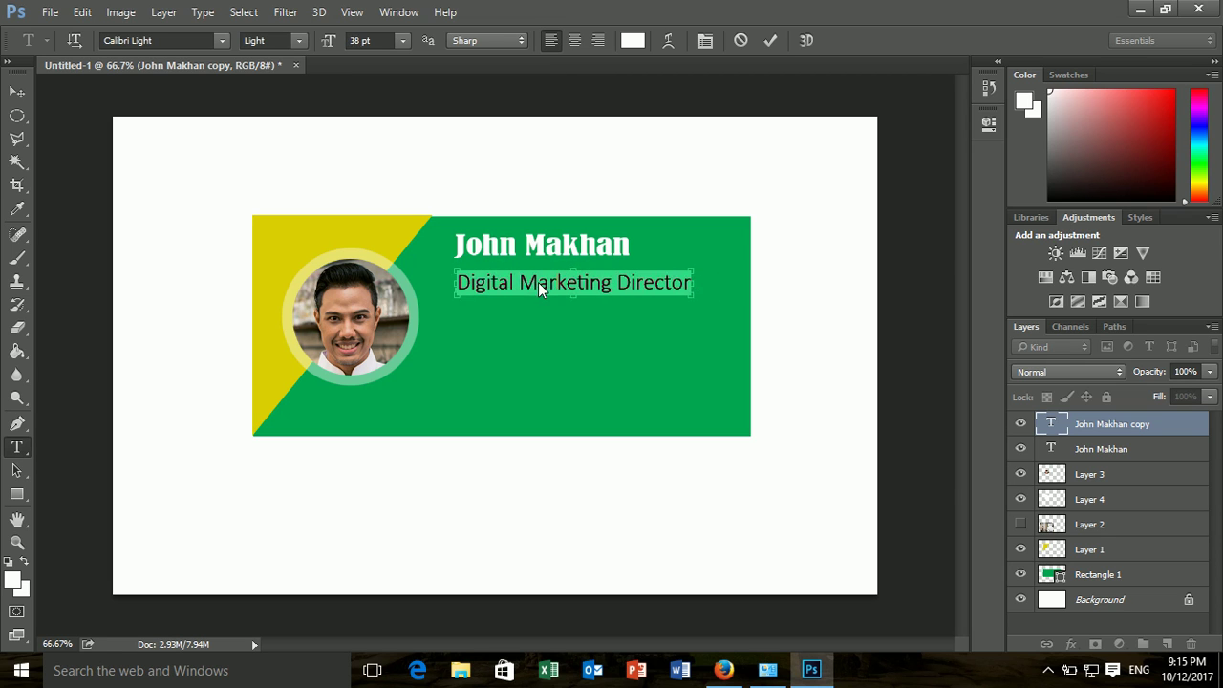
{"action": "left_click", "coordinate": [17, 91]}
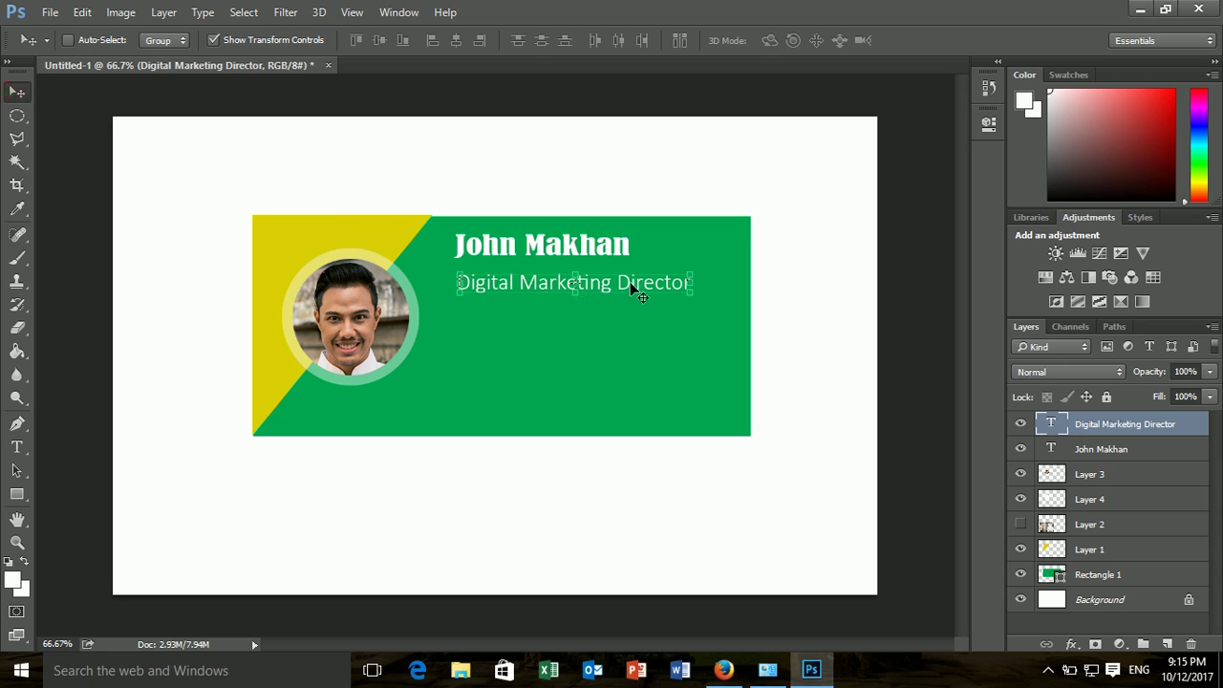
Nudge the job title up so it sits just beneath the name
{"action": "key", "text": "h"}
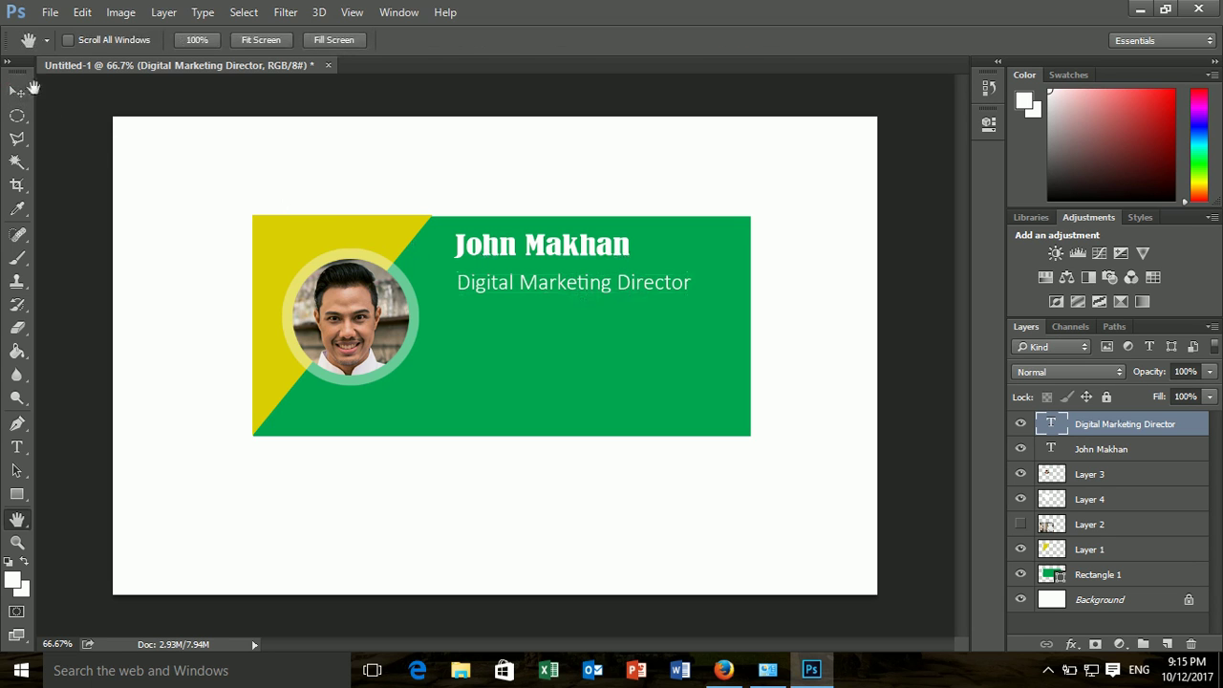
{"action": "left_click", "coordinate": [20, 97]}
{"action": "left_click_drag", "start_coordinate": [507, 286], "coordinate": [503, 280]}
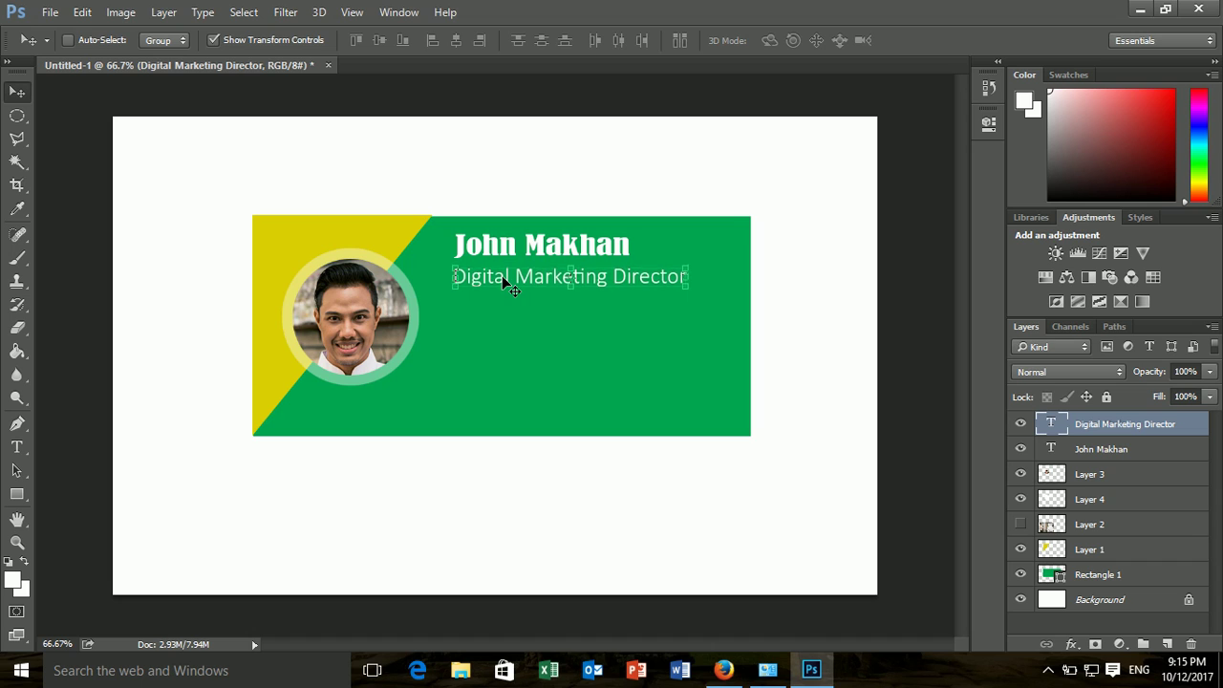
{"action": "key", "text": "h"}
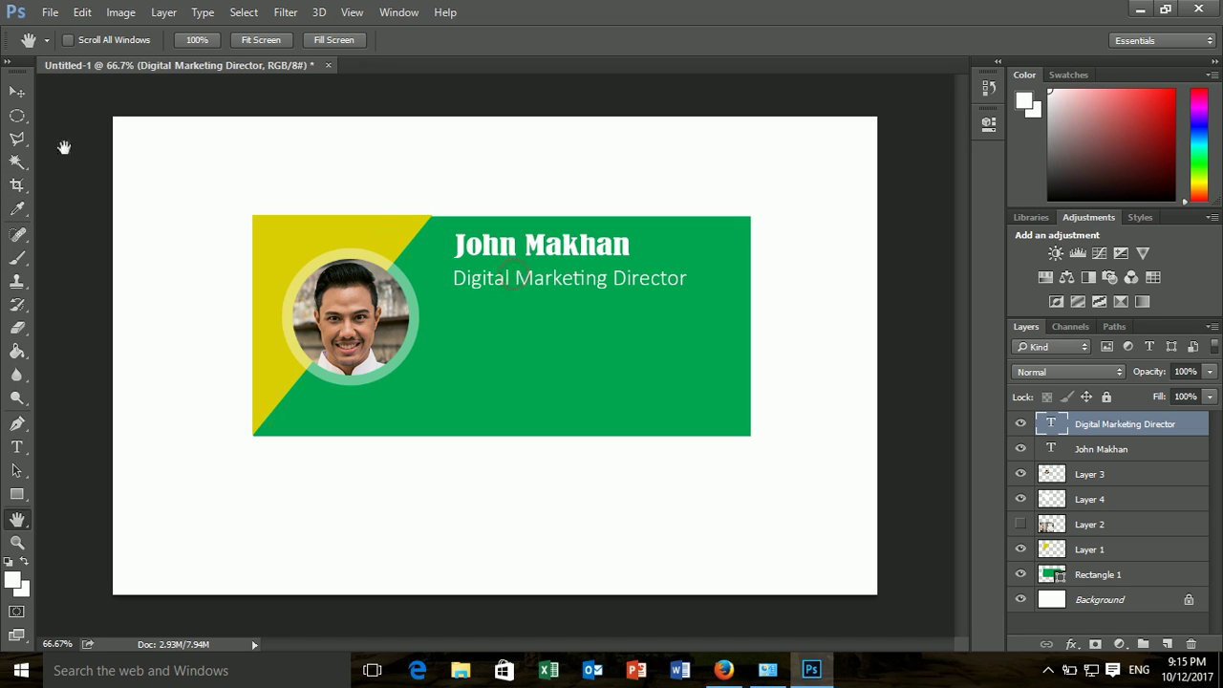
{"action": "left_click", "coordinate": [16, 448]}
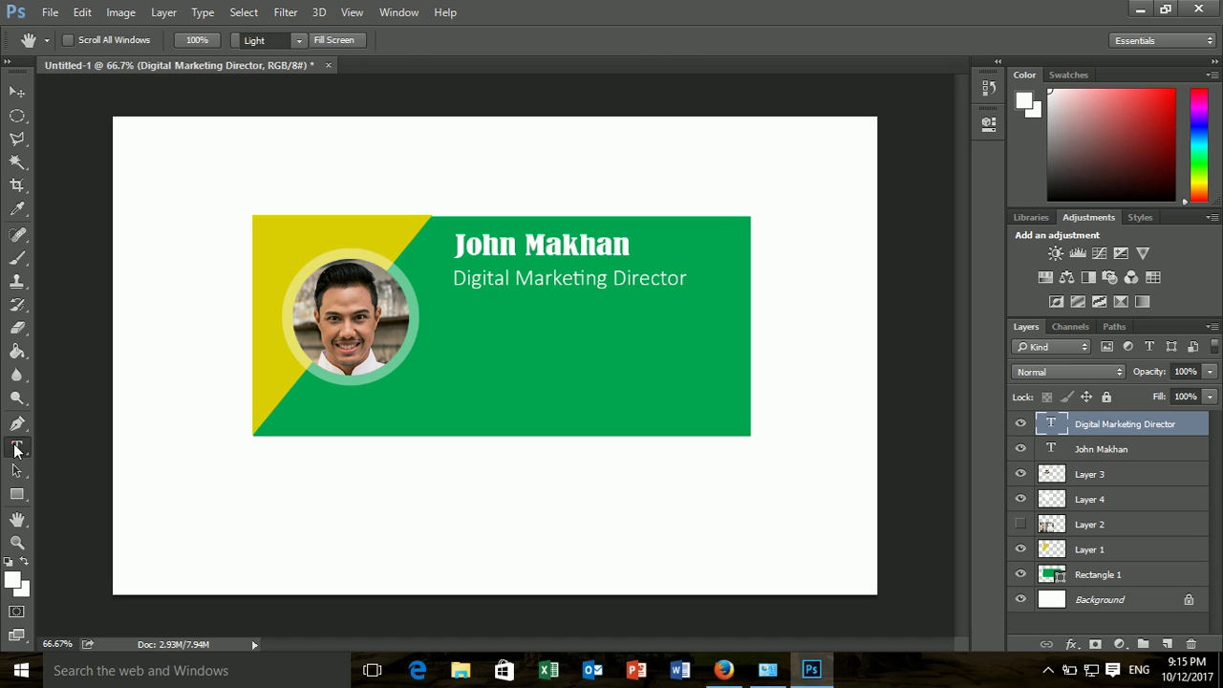
Type a two-line contact block with the phone number and the e-mail address
{"action": "left_click", "coordinate": [475, 337]}
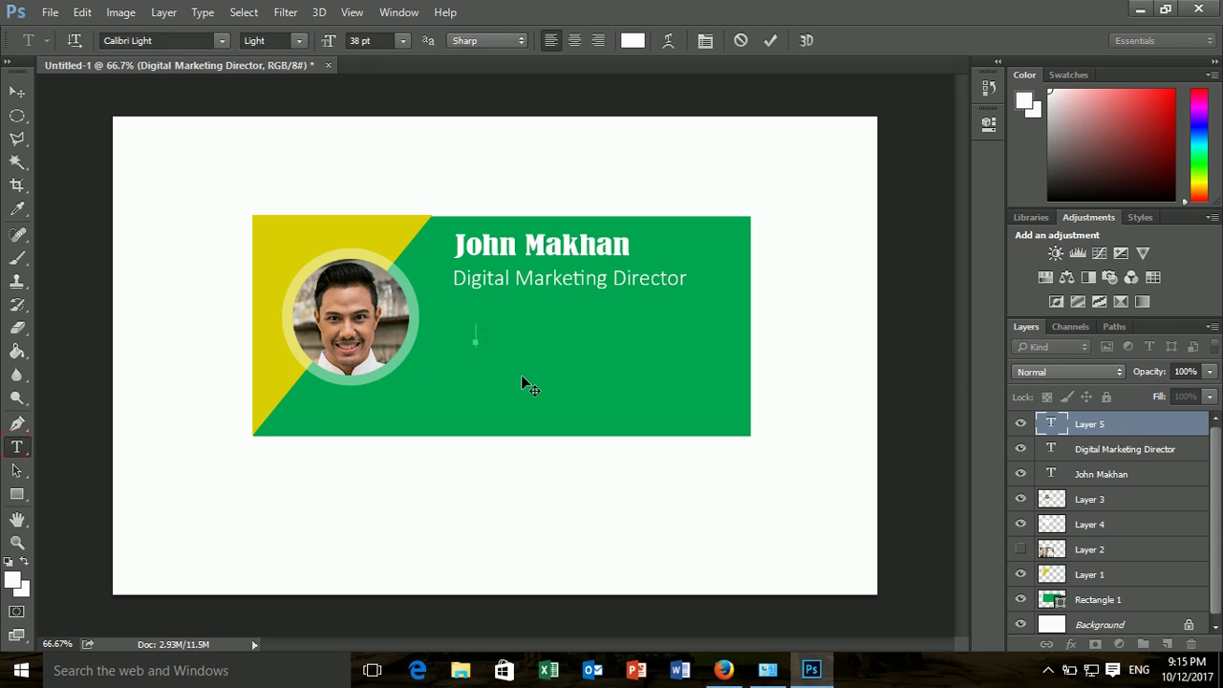
{"action": "type", "text": "E"}
{"action": "type", "text": ":"}
{"action": "key", "text": "BackSpace"}
{"action": "key", "text": "BackSpace"}
{"action": "type", "text": "H"}
{"action": "type", "text": "/"}
{"action": "type", "text": "P:"}
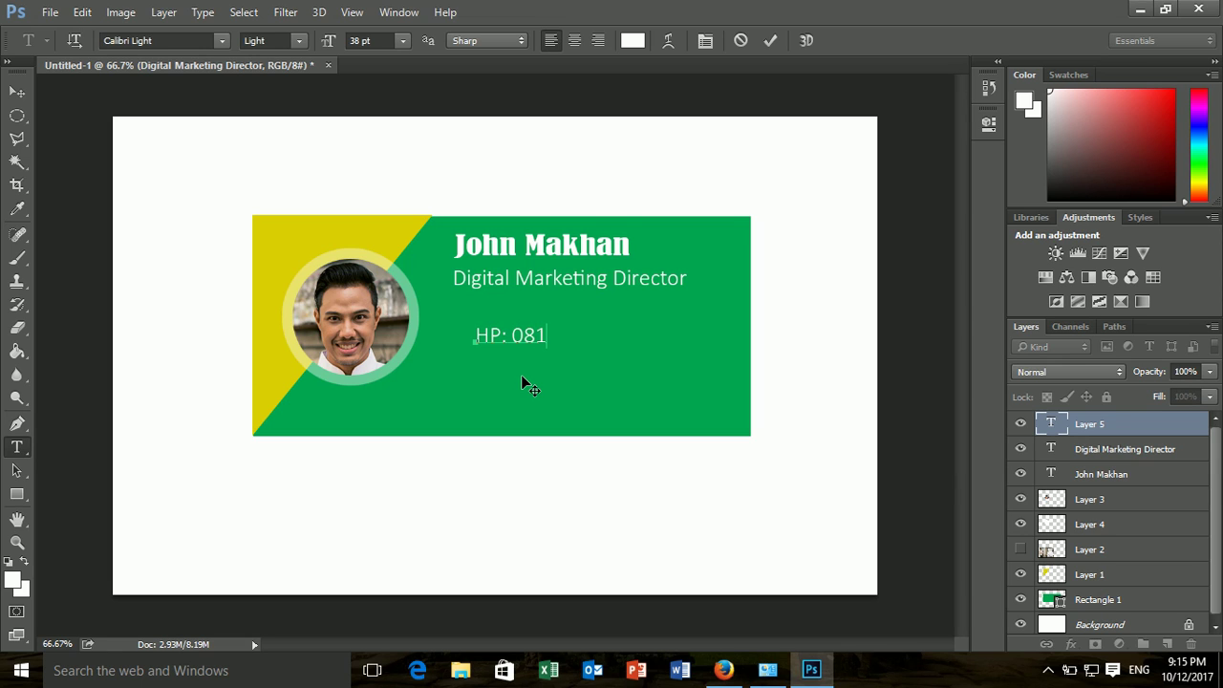
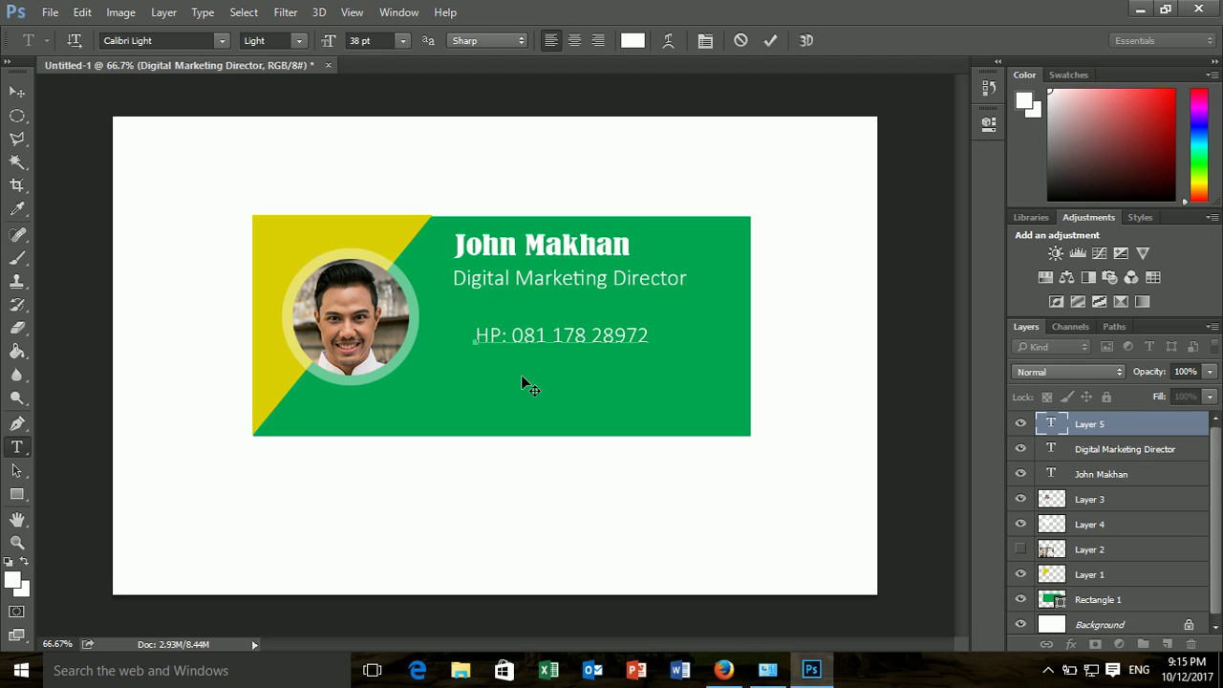
{"action": "key", "text": "Return"}
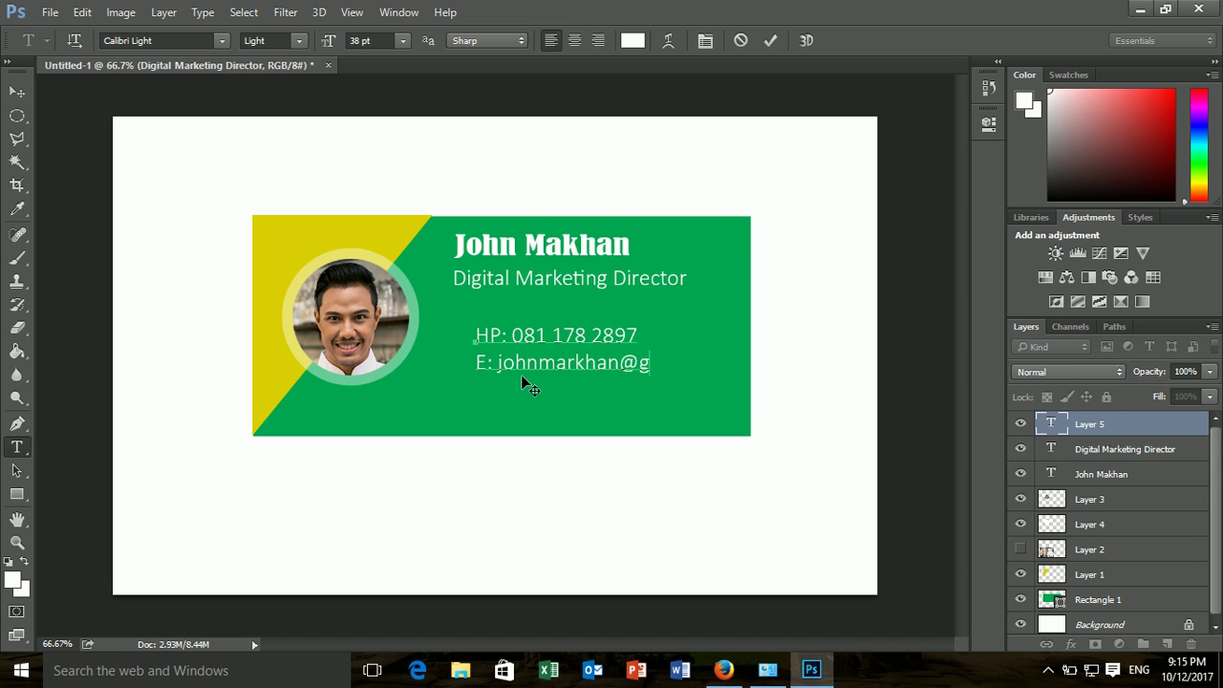
{"action": "left_click", "coordinate": [16, 92]}
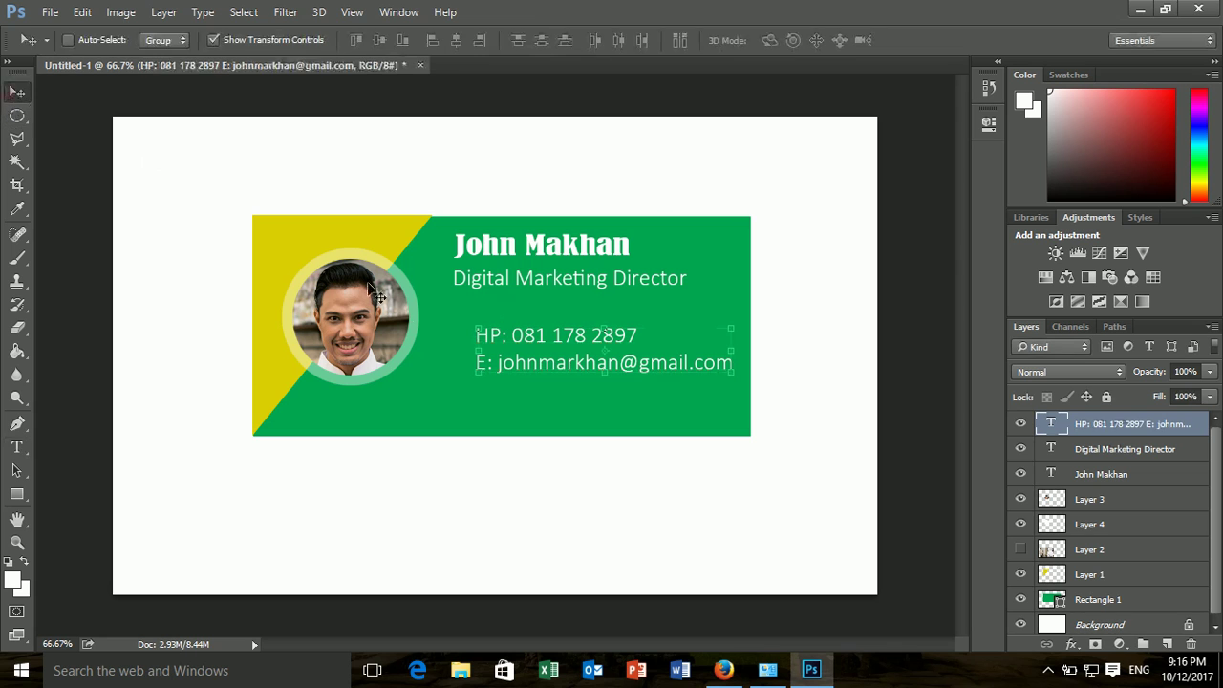
Scale the contact block to about 78% and align it under the job title
{"action": "left_click_drag", "start_coordinate": [484, 329], "coordinate": [481, 334]}
{"action": "key", "text": "ctrl+t"}
{"action": "left_click_drag", "start_coordinate": [708, 369], "coordinate": [650, 352]}
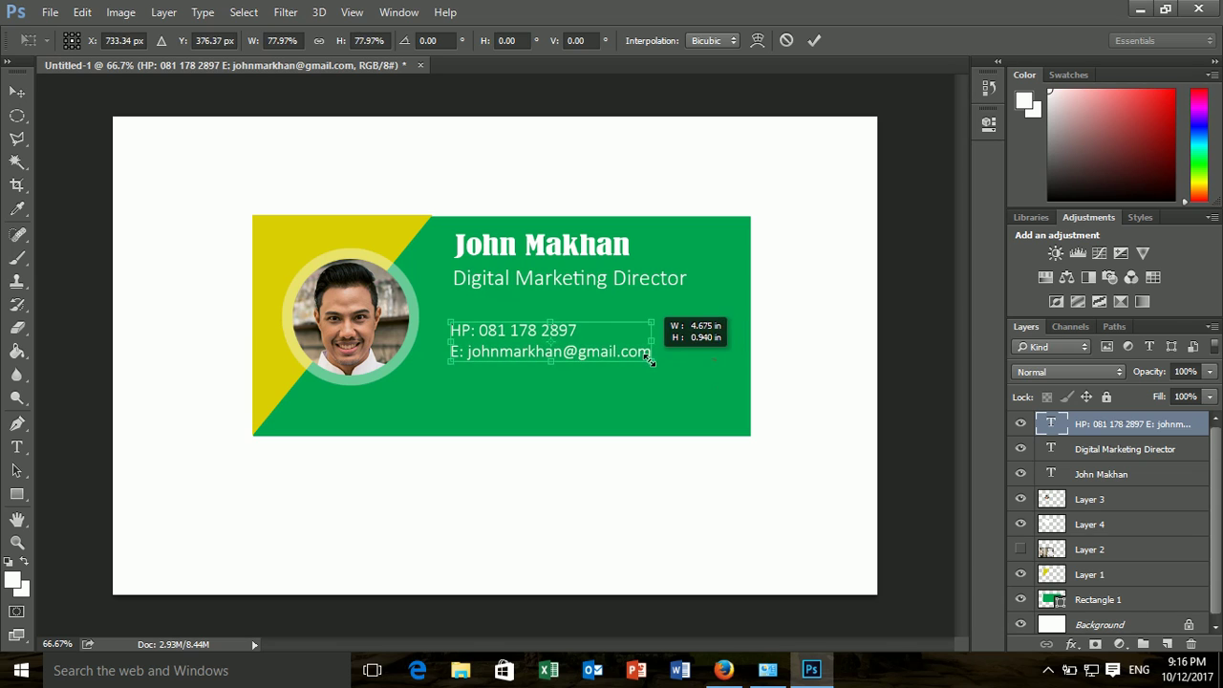
{"action": "left_click", "coordinate": [815, 40]}
{"action": "left_click_drag", "start_coordinate": [484, 328], "coordinate": [488, 322]}
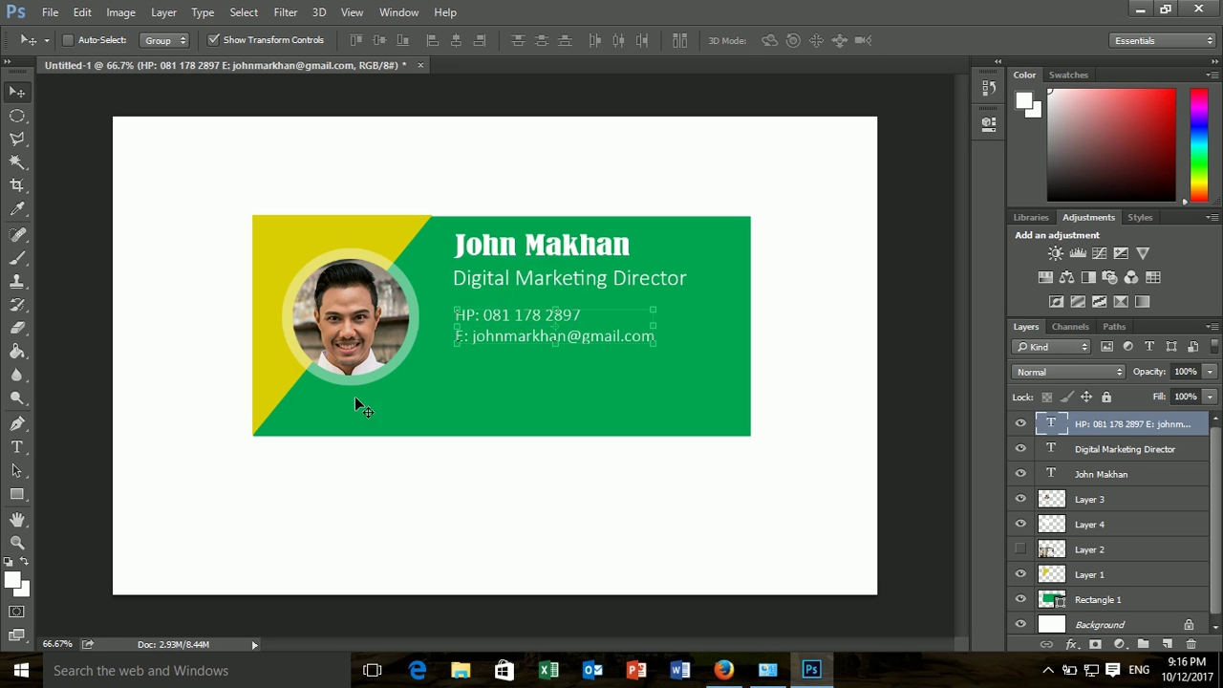
{"action": "left_click", "coordinate": [16, 447]}
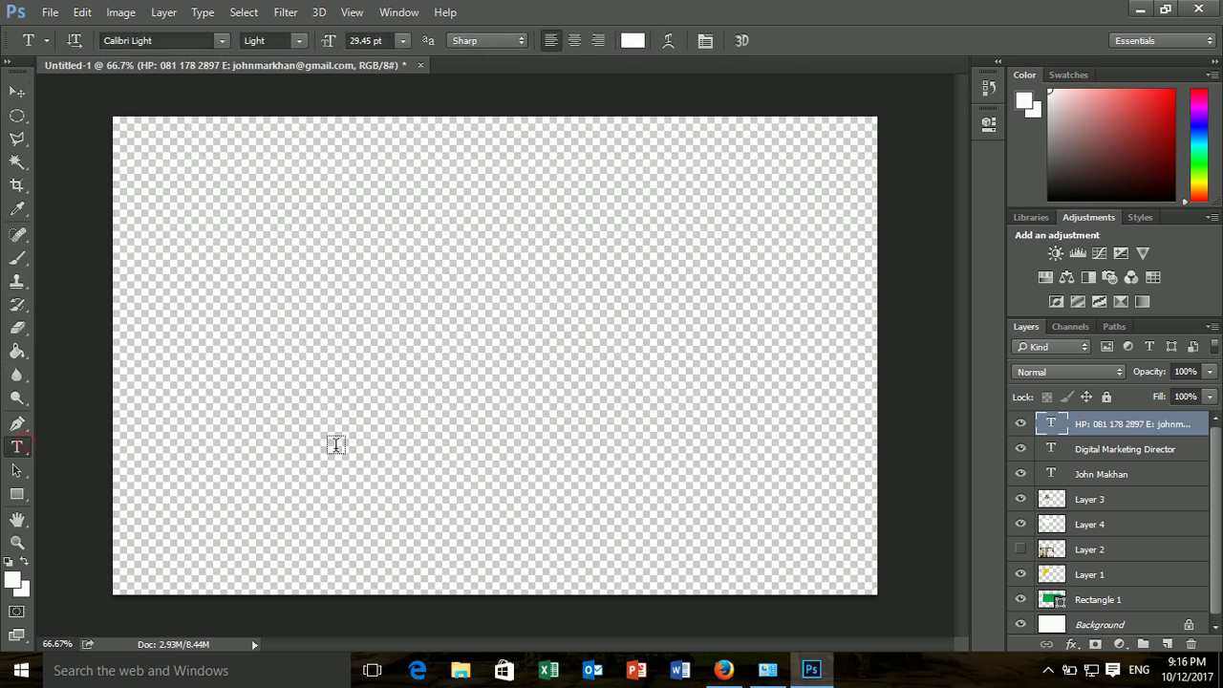
{"action": "left_click", "coordinate": [16, 93]}
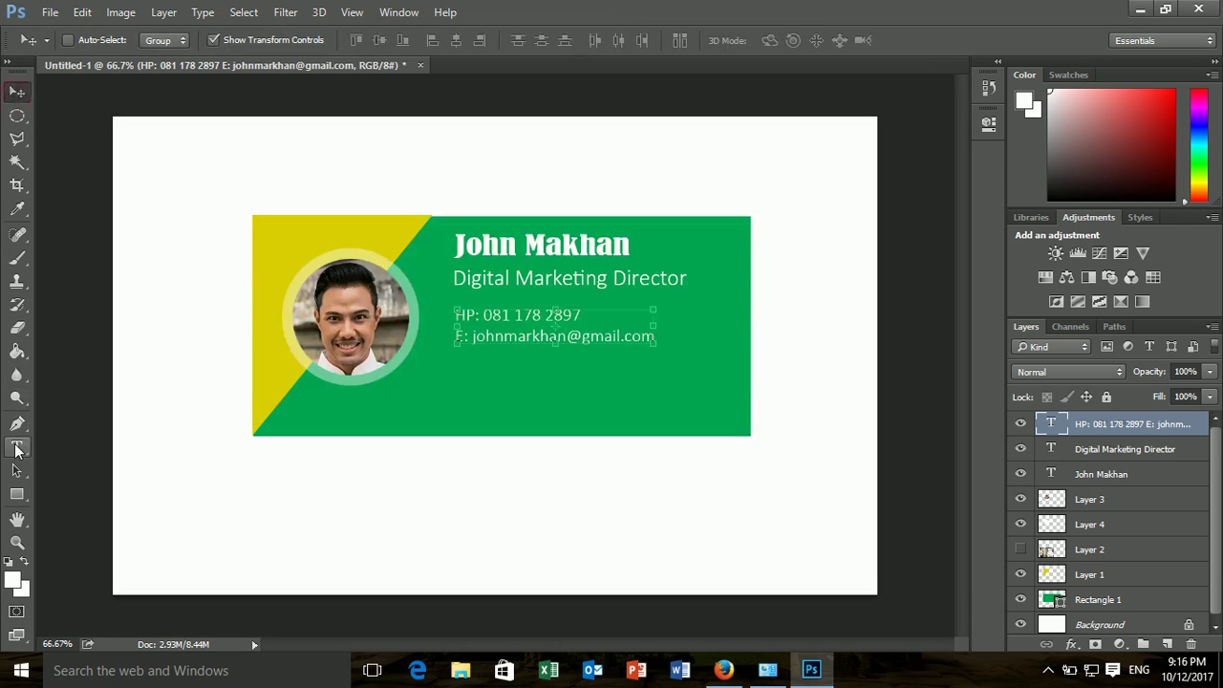
{"action": "left_click", "coordinate": [16, 447]}
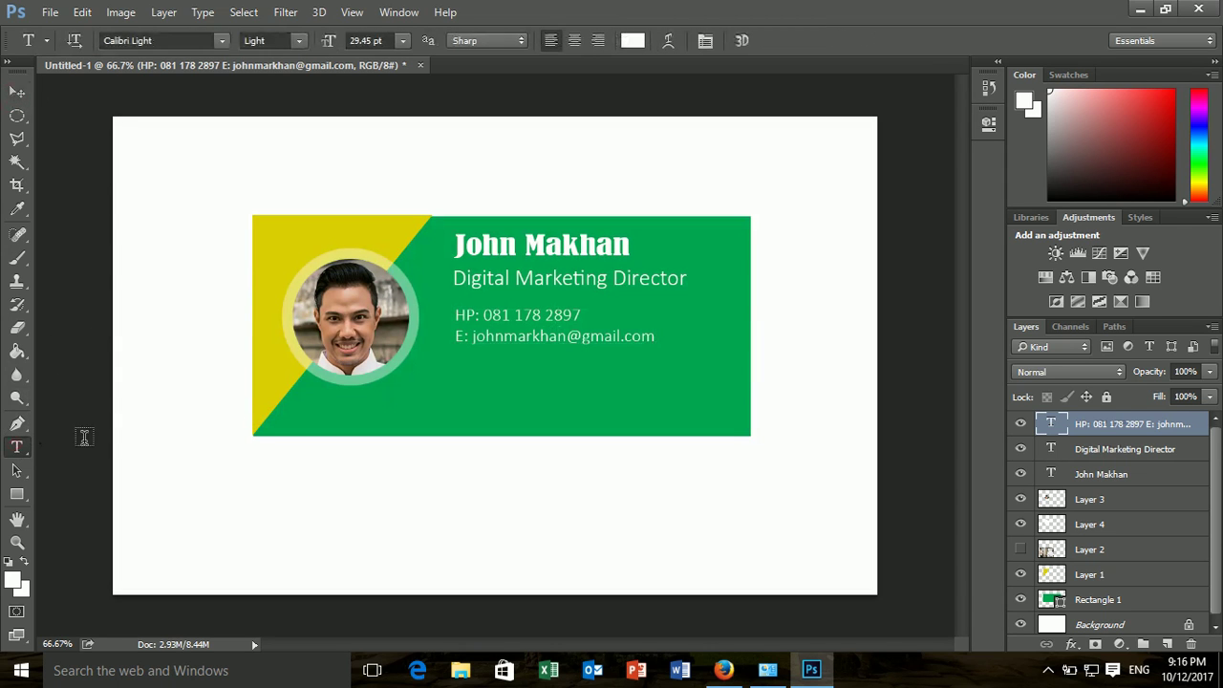
{"action": "left_click", "coordinate": [432, 402]}
{"action": "type", "text": "A"}
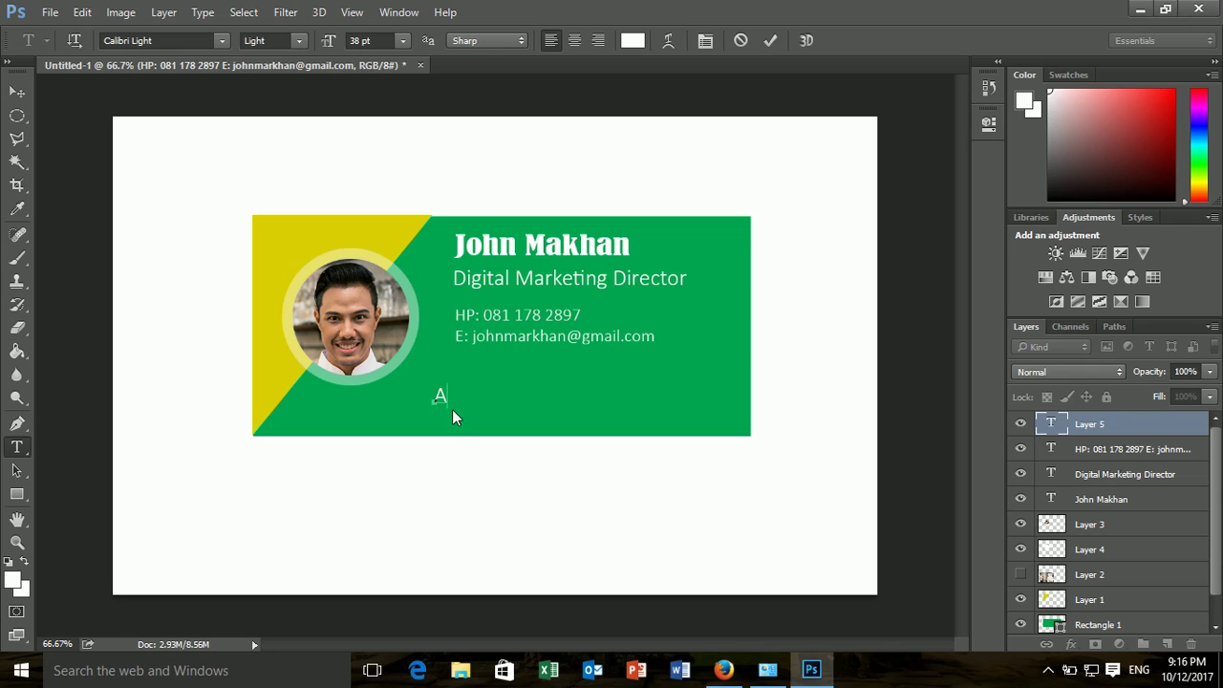
Type the street address line and colour it white, sampled from the contact text
{"action": "type", "text": "dress"}
{"action": "type", "text": ": @"}
{"action": "key", "text": "BackSpace"}
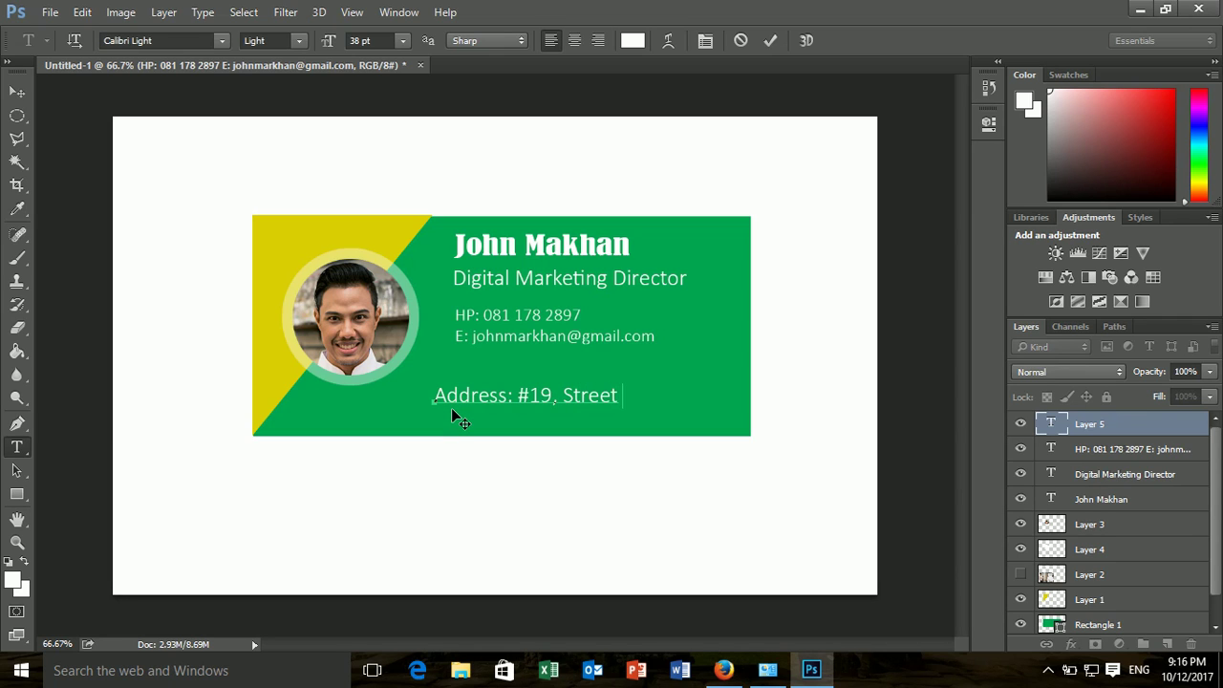
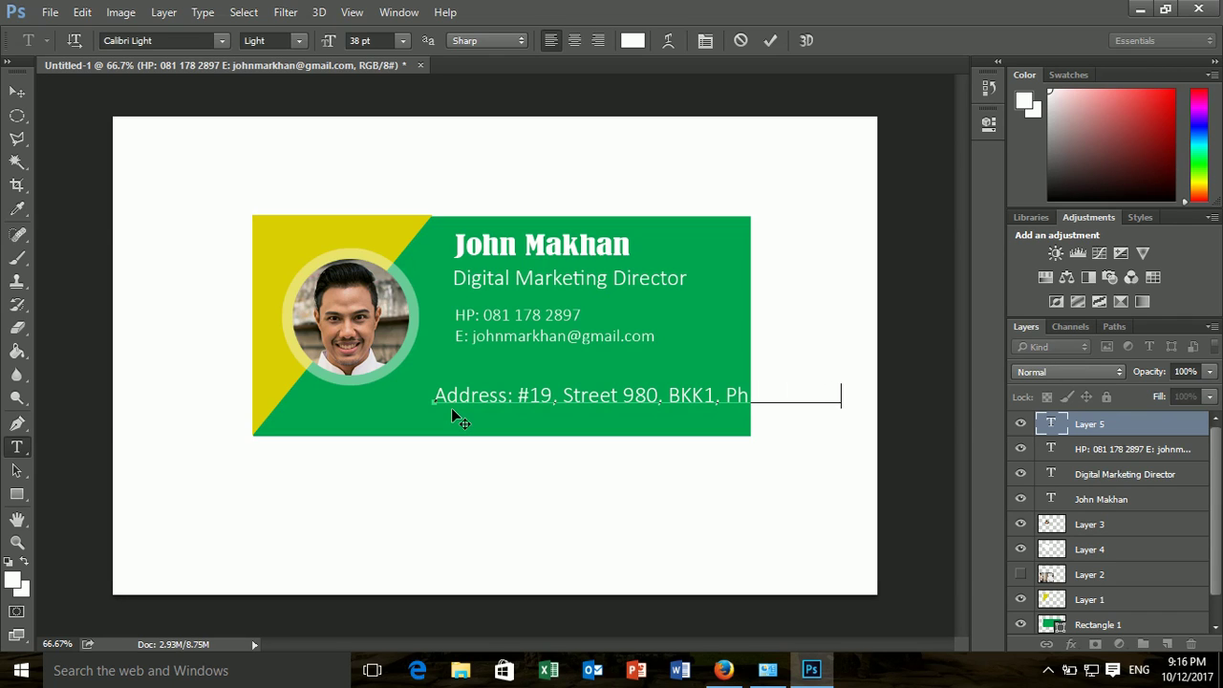
{"action": "key", "text": "ctrl+a"}
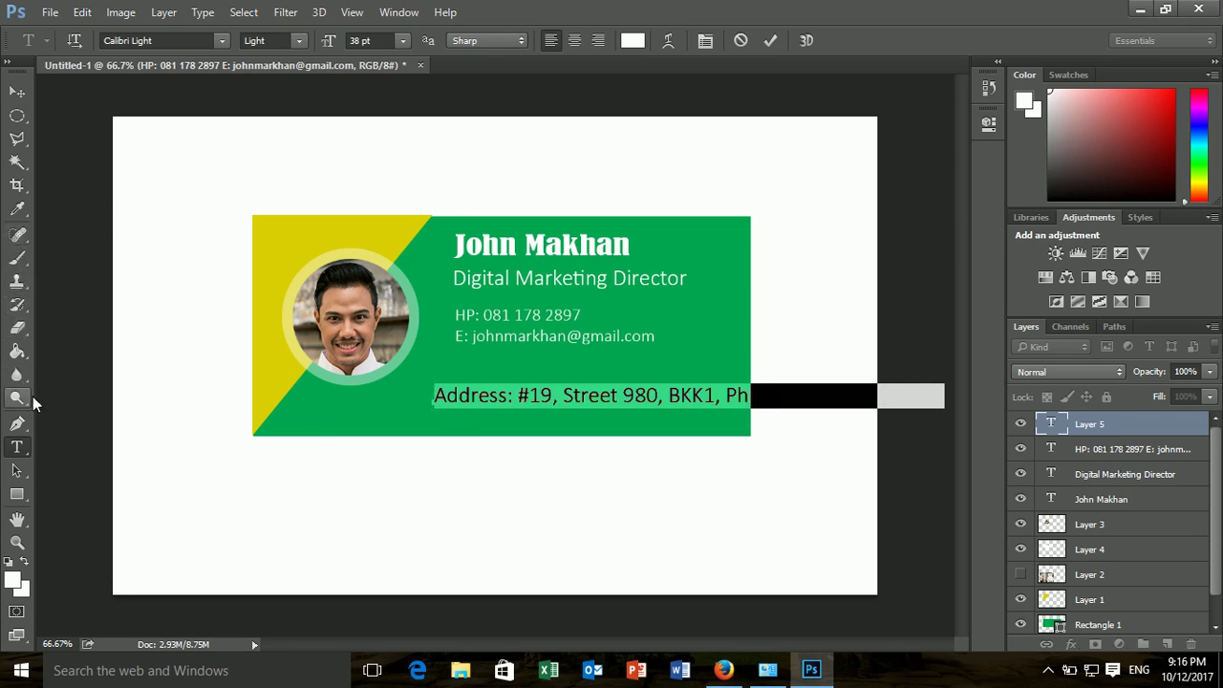
{"action": "left_click", "coordinate": [24, 217]}
{"action": "left_click", "coordinate": [501, 344]}
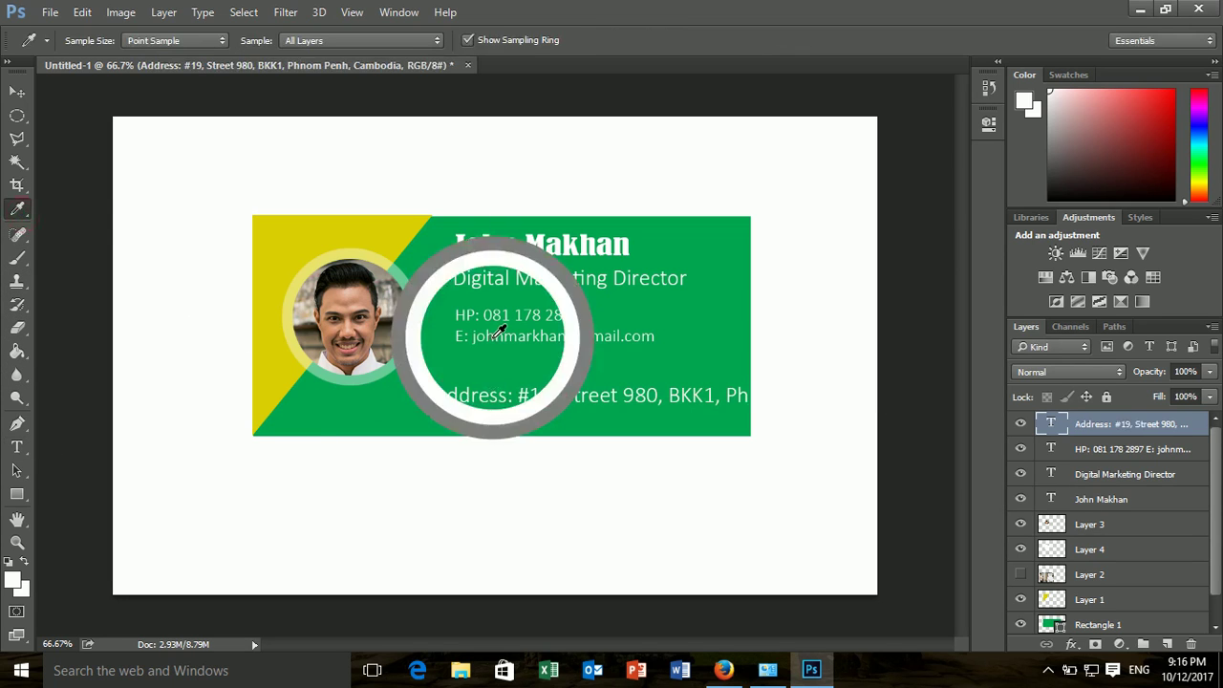
Reduce the address to 32 pt and break it onto two lines after the district
{"action": "left_click", "coordinate": [16, 447]}
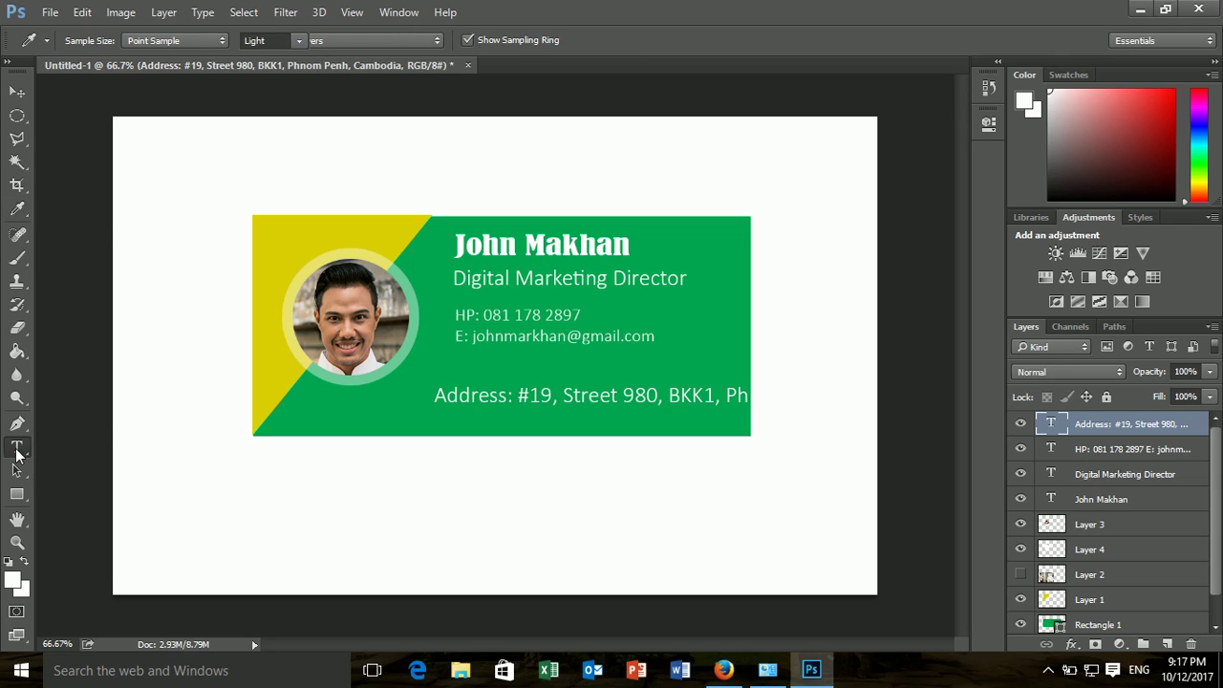
{"action": "left_click", "coordinate": [487, 392]}
{"action": "triple_click", "coordinate": [478, 394]}
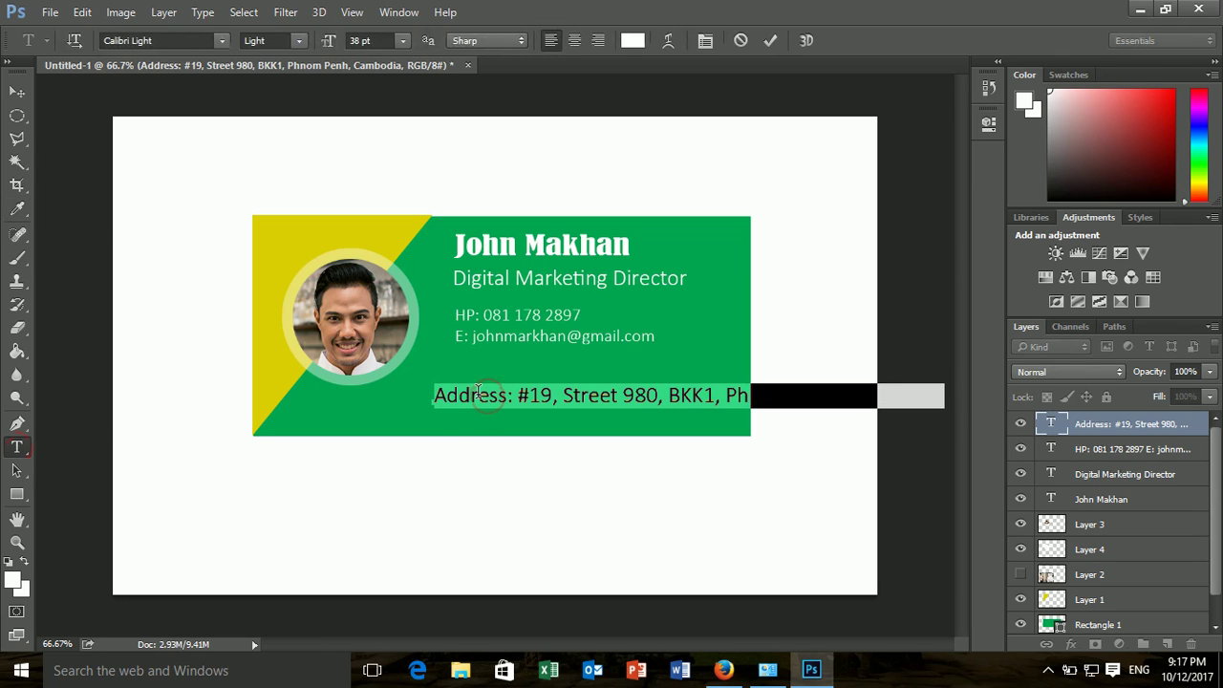
{"action": "key", "text": "ctrl+shift+comma"}
{"action": "key", "text": "ctrl+shift+comma"}
{"action": "key", "text": "ctrl+shift+comma"}
{"action": "left_click", "coordinate": [674, 395]}
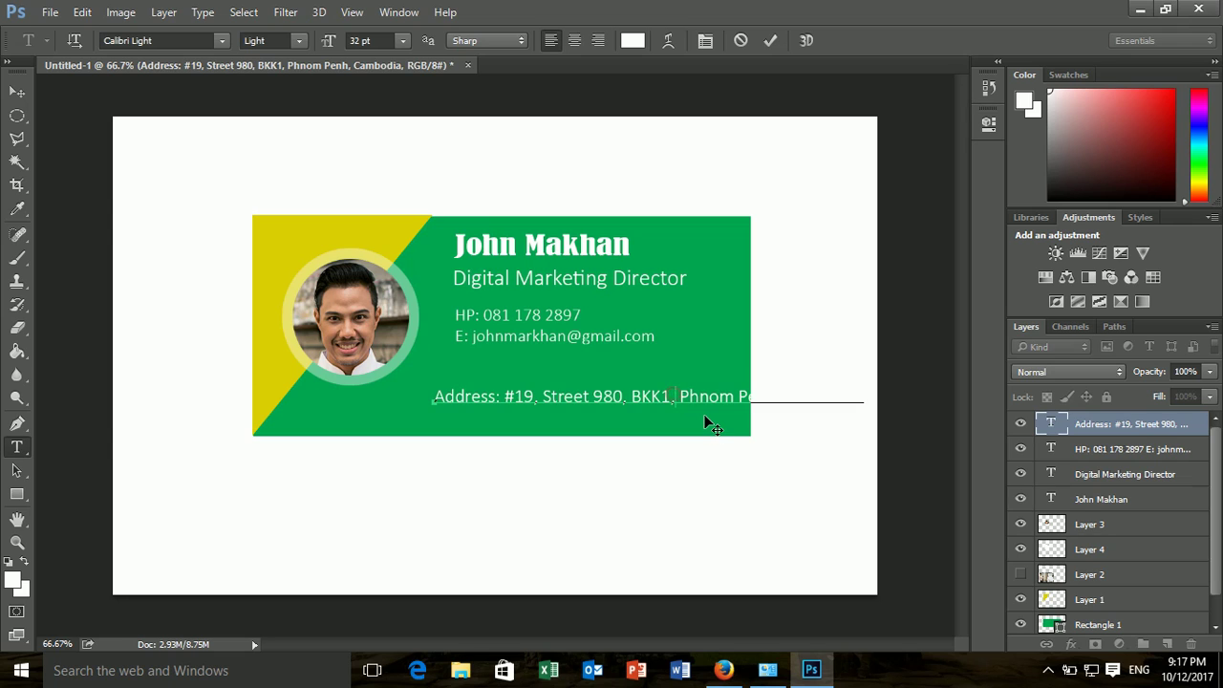
{"action": "key", "text": "Return"}
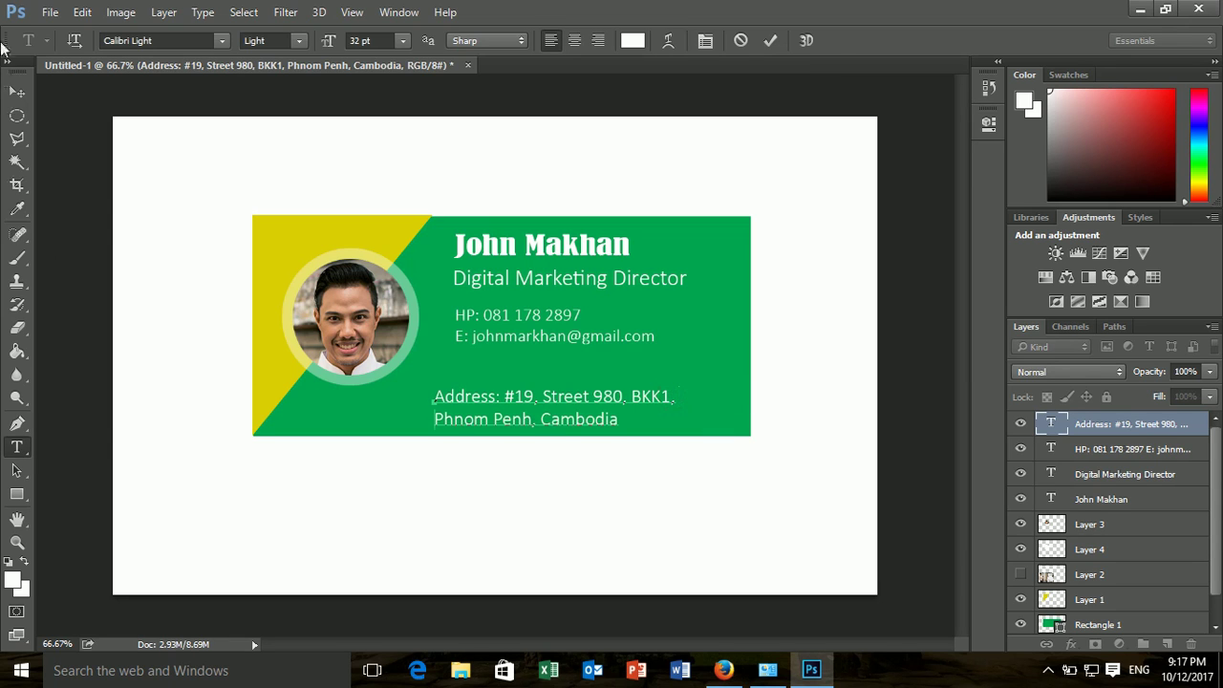
{"action": "left_click", "coordinate": [18, 91]}
Move the address block left and lower, then rejoin it into a single line
{"action": "left_click_drag", "start_coordinate": [463, 408], "coordinate": [474, 382]}
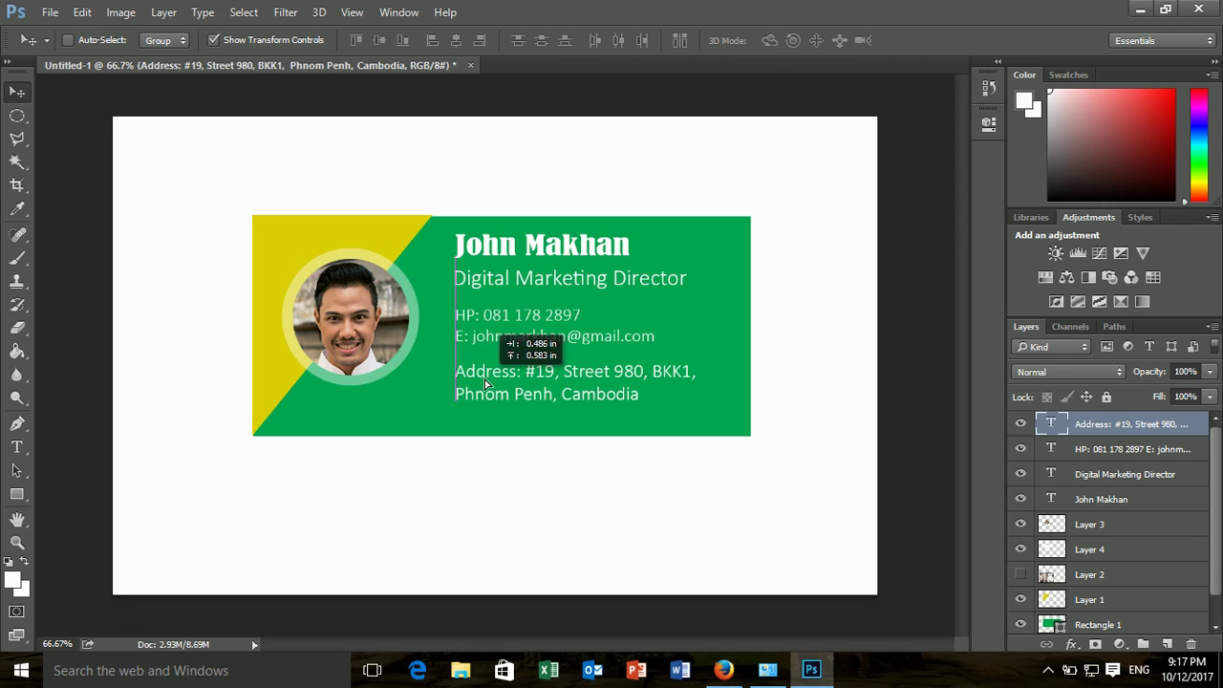
{"action": "left_click_drag", "start_coordinate": [474, 382], "coordinate": [485, 383]}
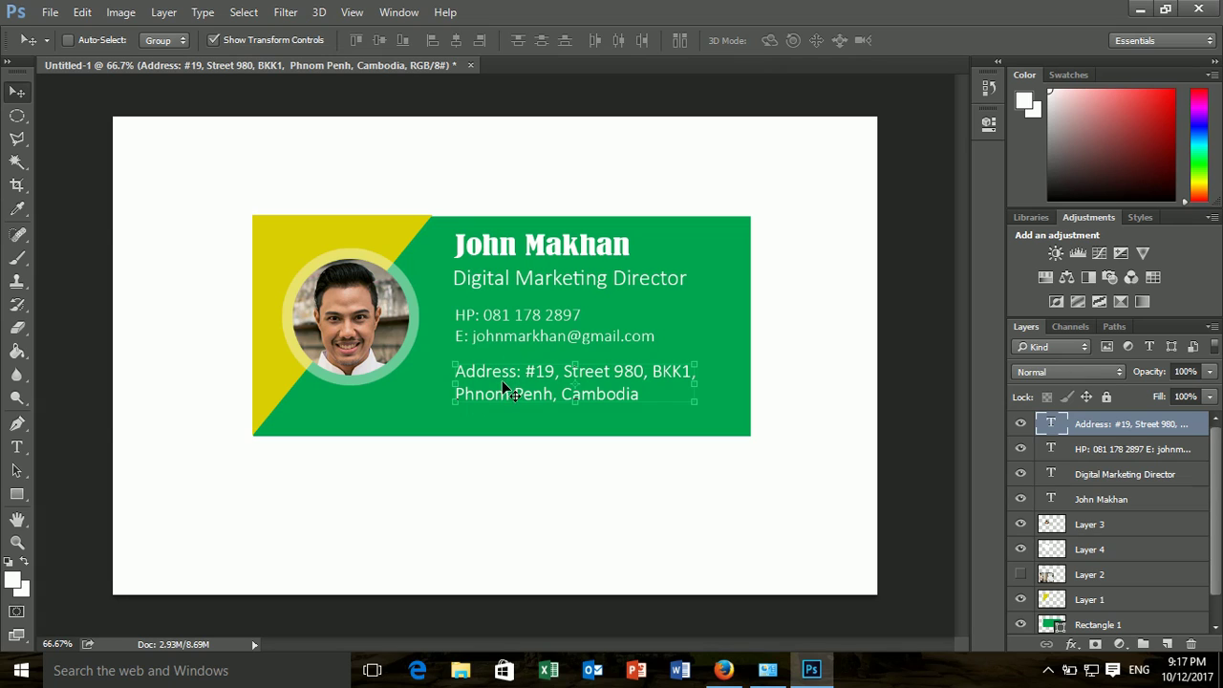
{"action": "left_click_drag", "start_coordinate": [503, 386], "coordinate": [350, 413]}
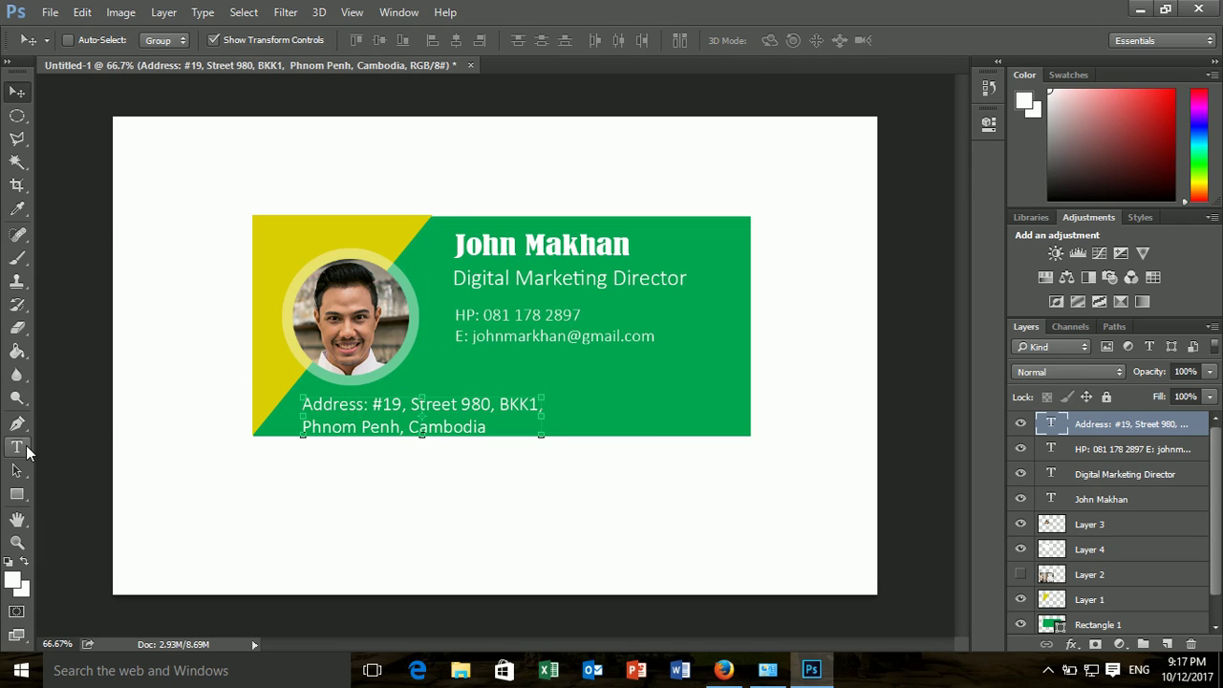
{"action": "left_click", "coordinate": [17, 447]}
{"action": "left_click", "coordinate": [492, 405]}
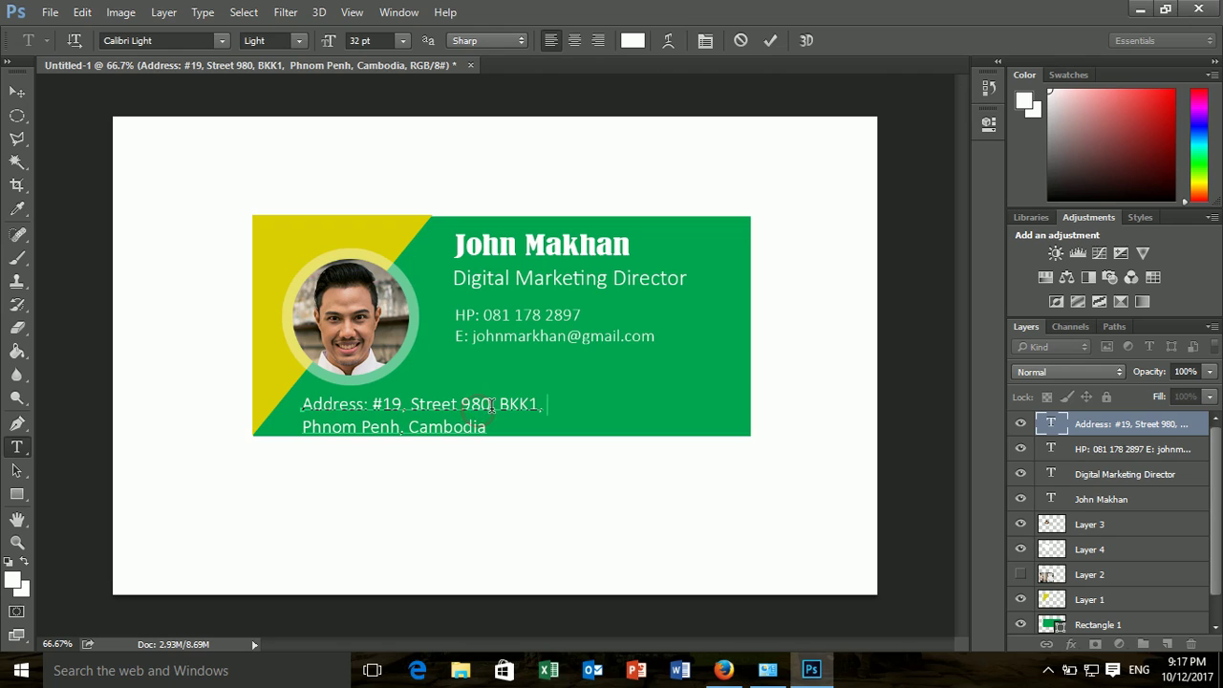
{"action": "key", "text": "Delete"}
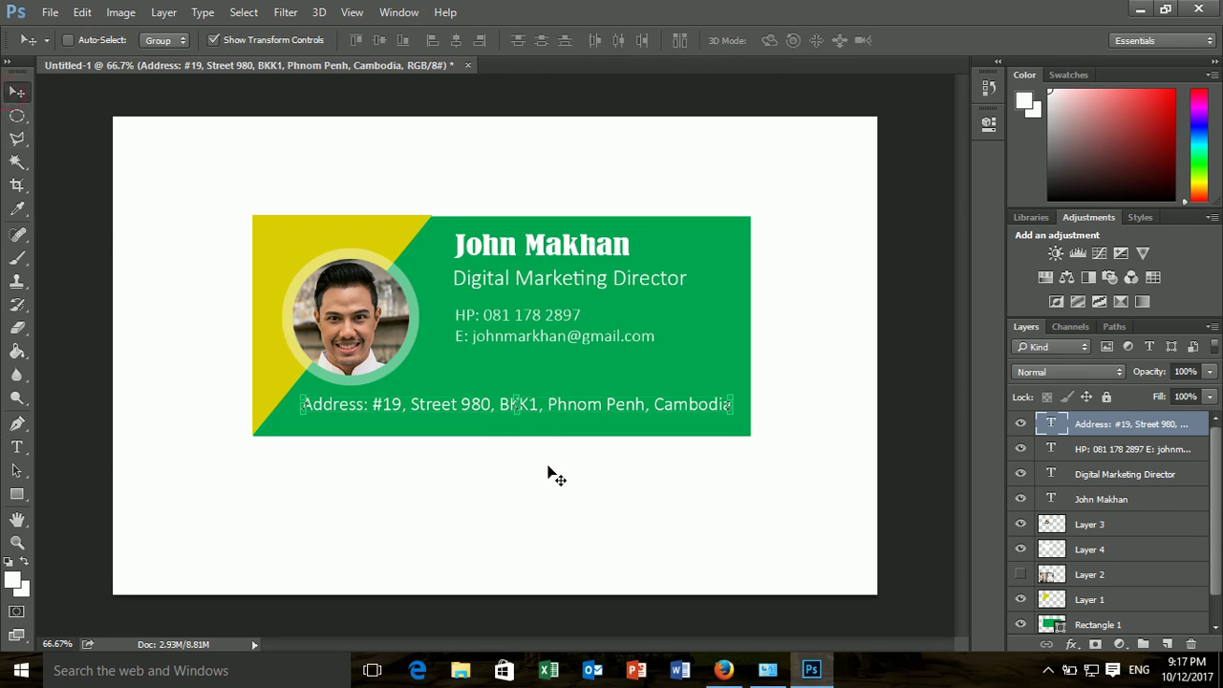
Make the address italic and lower it to the banner's bottom edge
{"action": "double_click", "coordinate": [542, 401]}
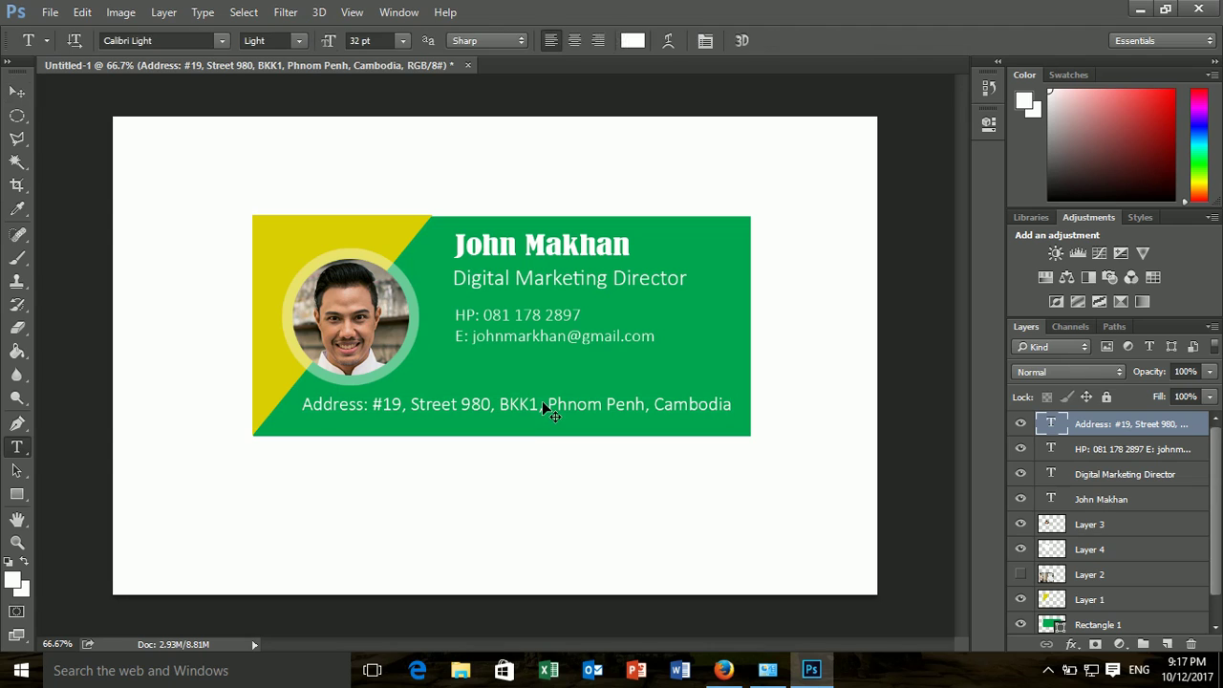
{"action": "key", "text": "ctrl+a"}
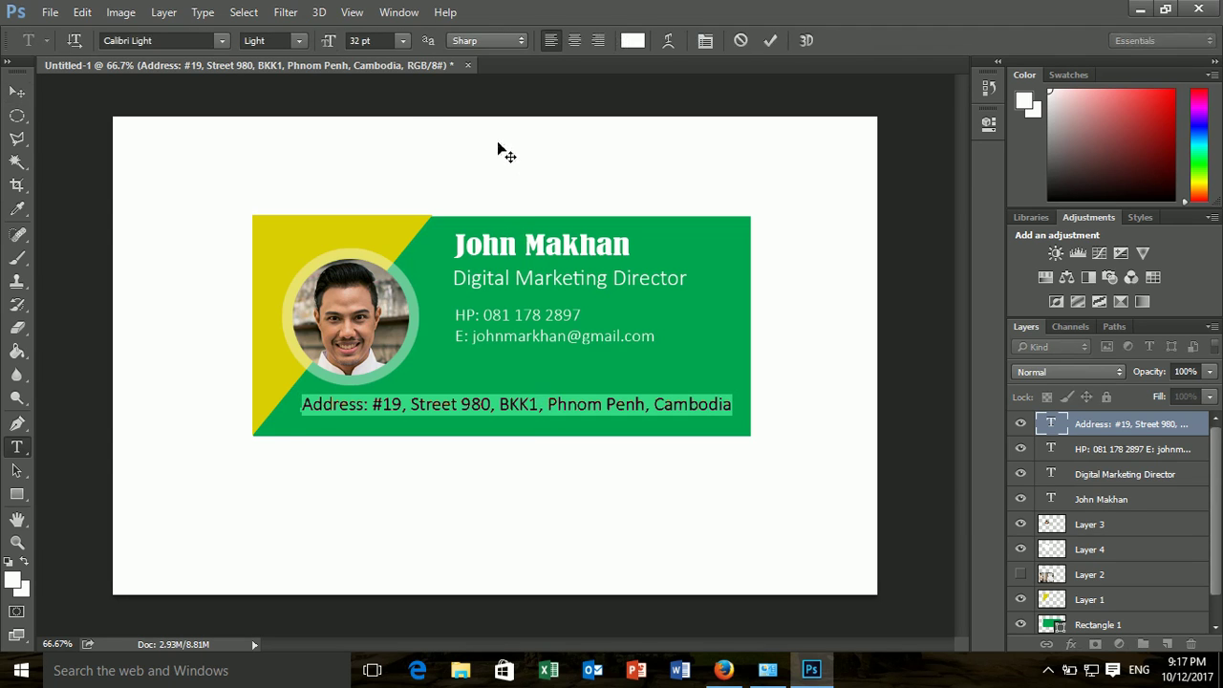
{"action": "left_click", "coordinate": [301, 41]}
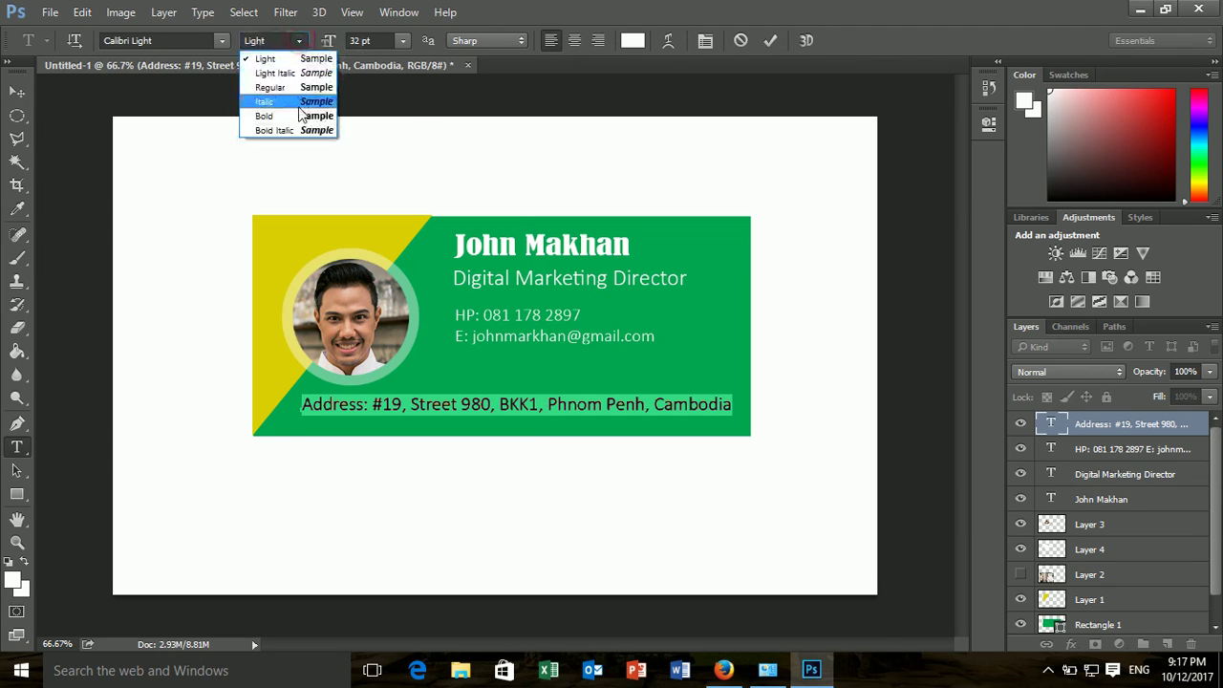
{"action": "left_click", "coordinate": [287, 100]}
{"action": "left_click", "coordinate": [17, 92]}
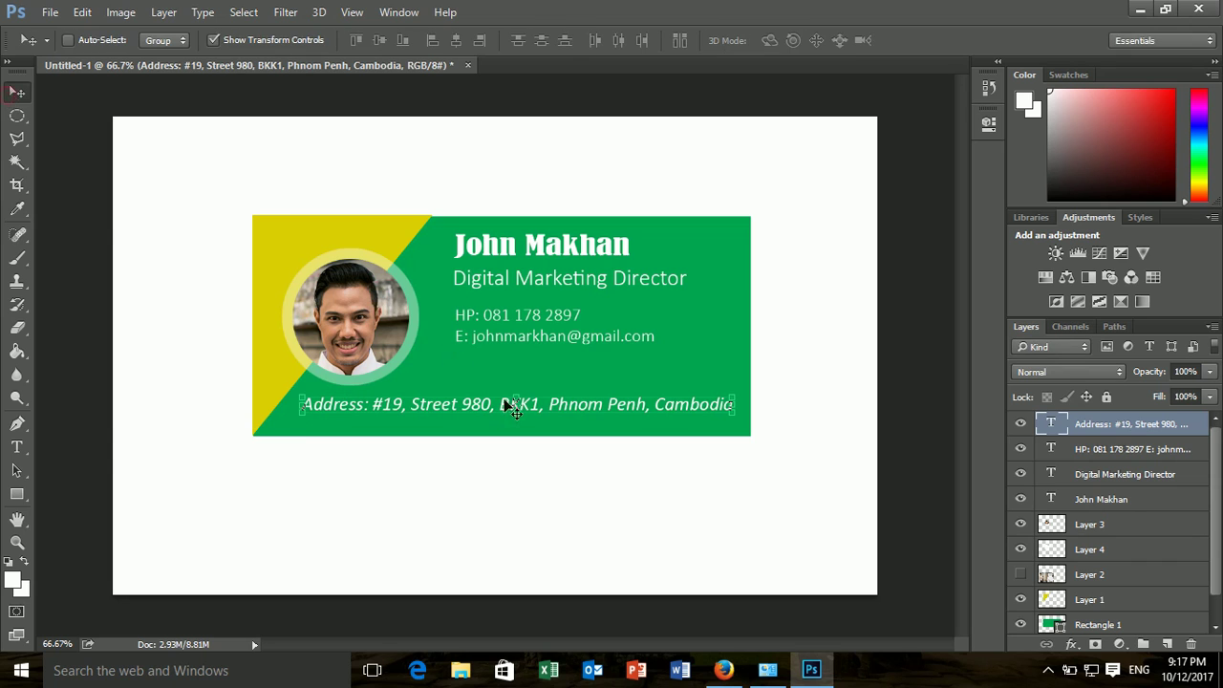
{"action": "left_click_drag", "start_coordinate": [500, 405], "coordinate": [498, 418]}
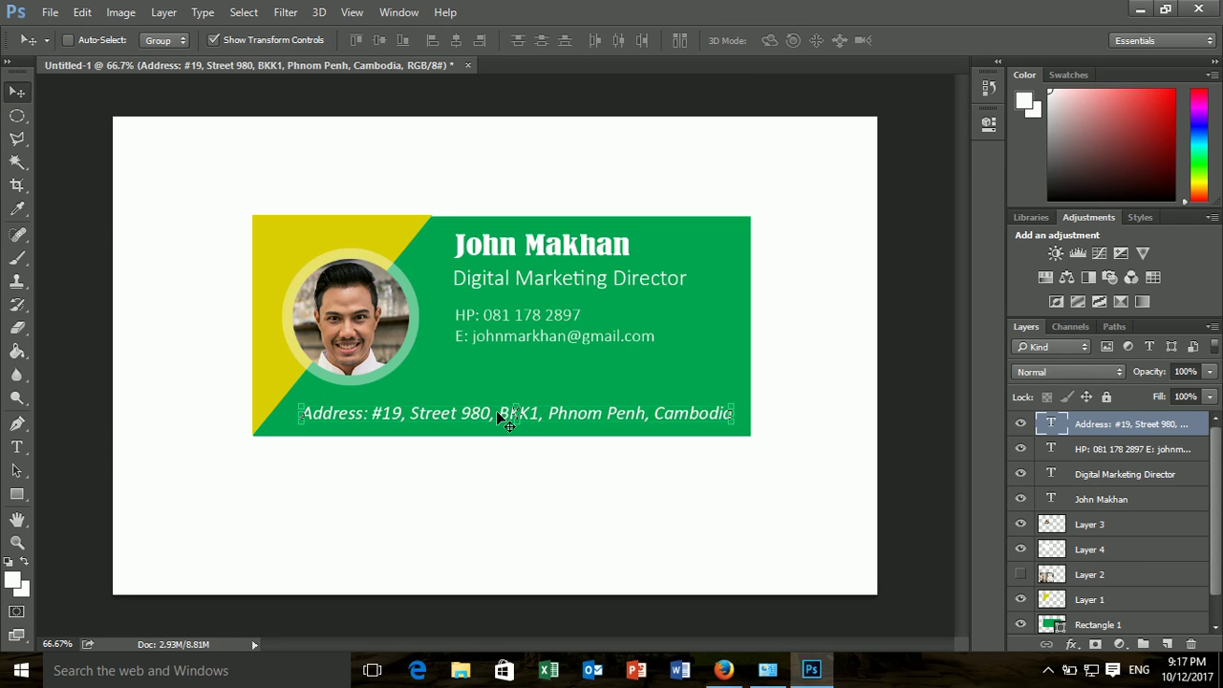
Select a small rectangular square at the banner's top-right corner
{"action": "key", "text": "h"}
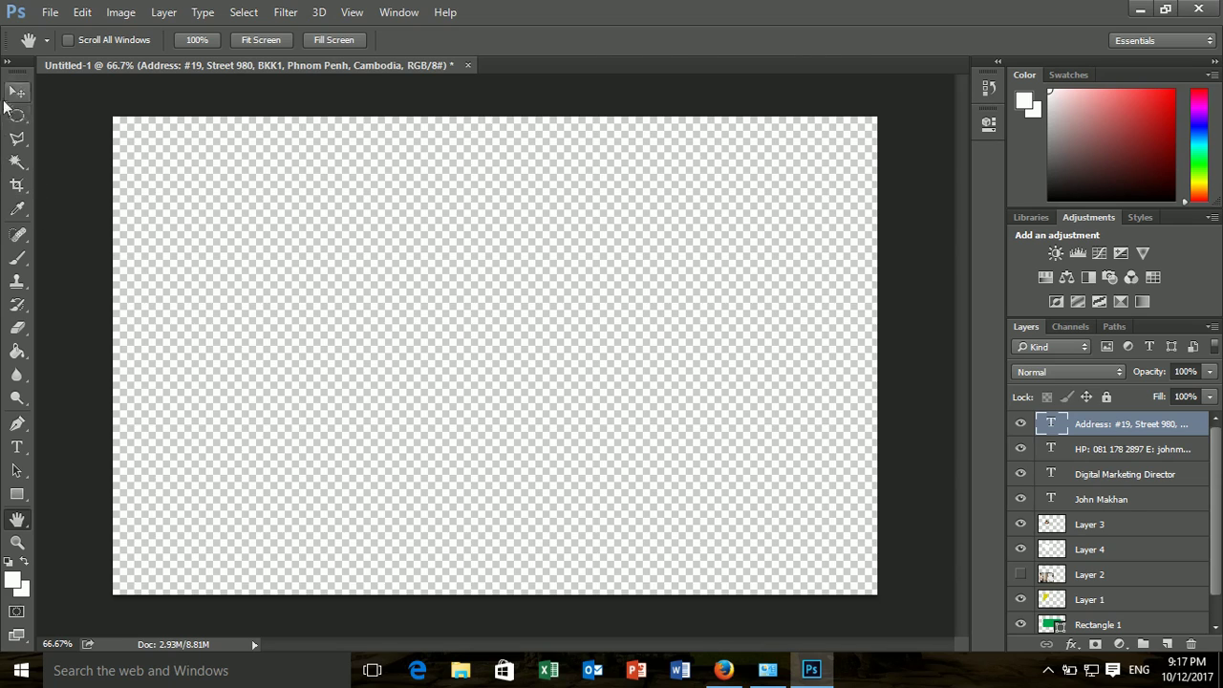
{"action": "left_click", "coordinate": [14, 96]}
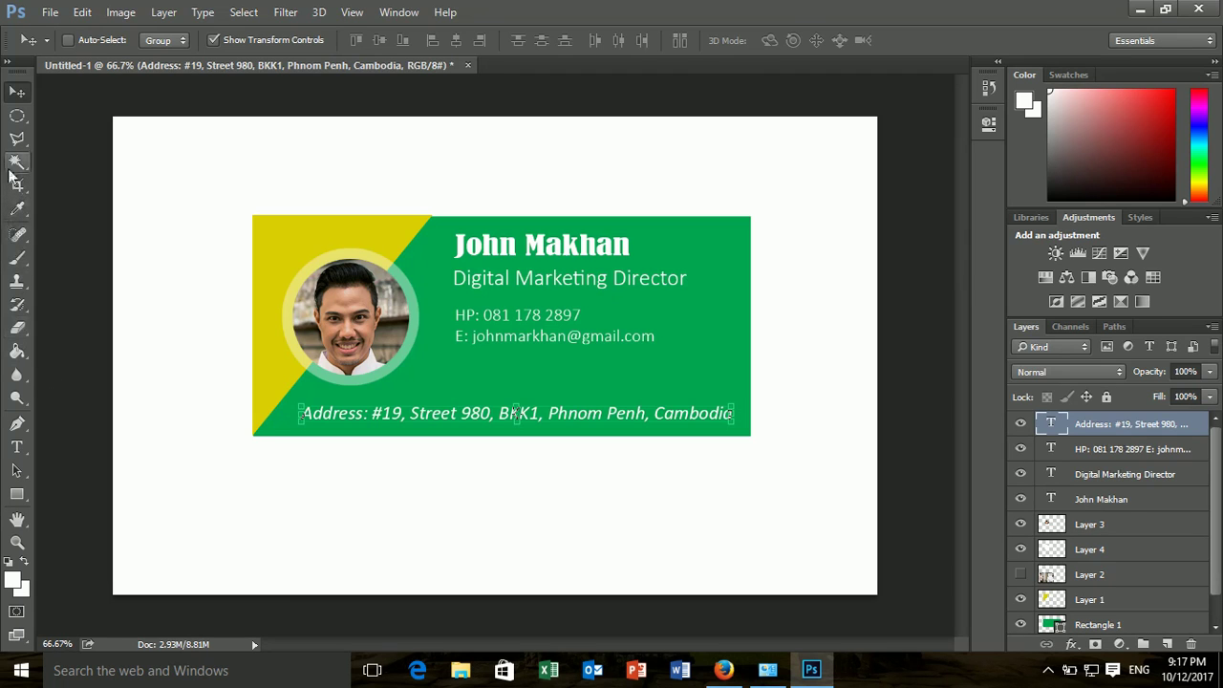
{"action": "left_click", "coordinate": [19, 122]}
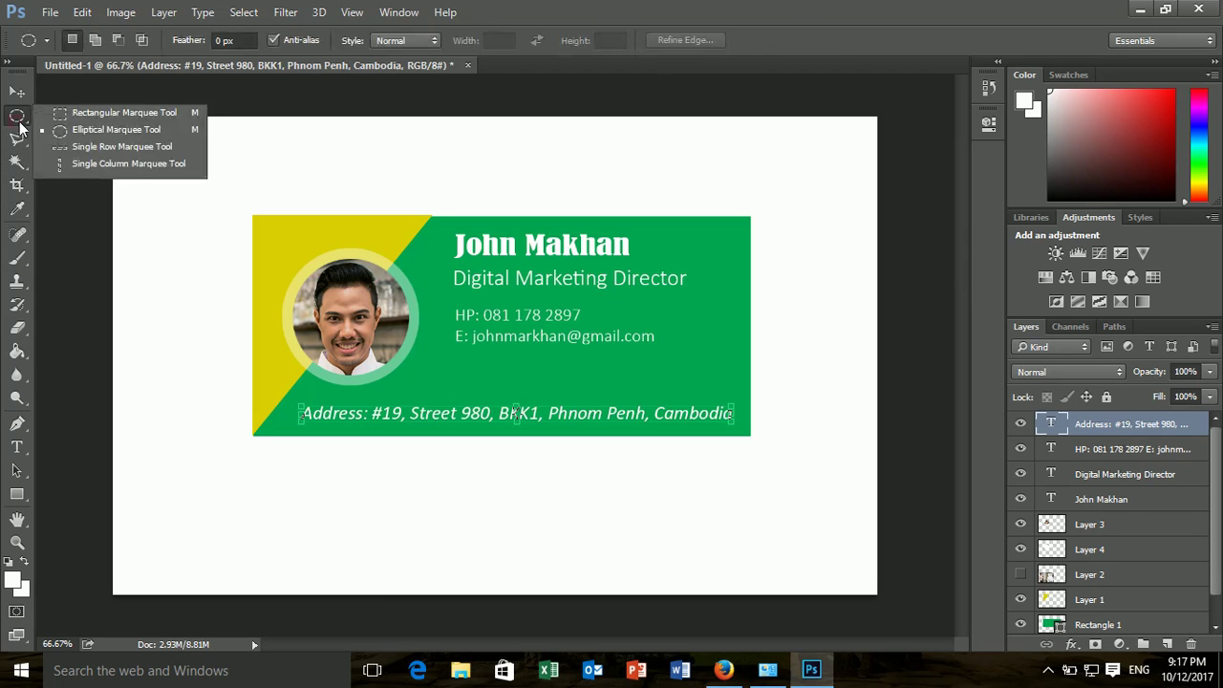
{"action": "left_click", "coordinate": [77, 113]}
{"action": "left_click_drag", "start_coordinate": [715, 216], "coordinate": [751, 238]}
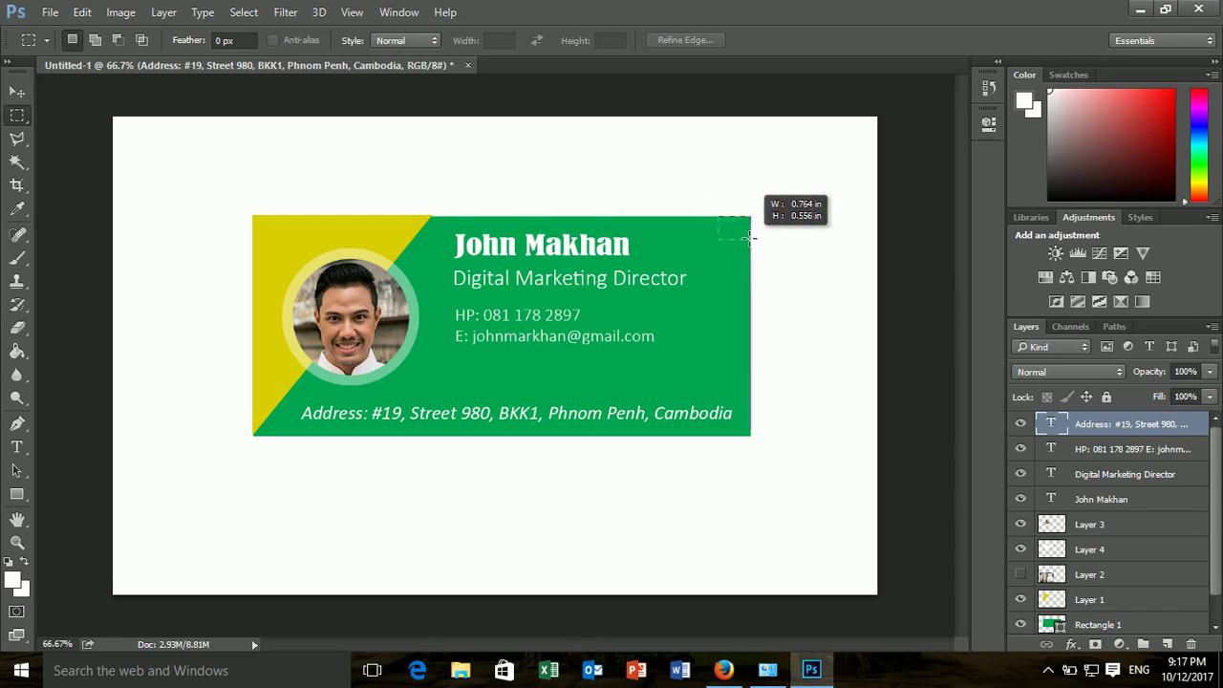
{"action": "left_click_drag", "start_coordinate": [751, 239], "coordinate": [751, 240]}
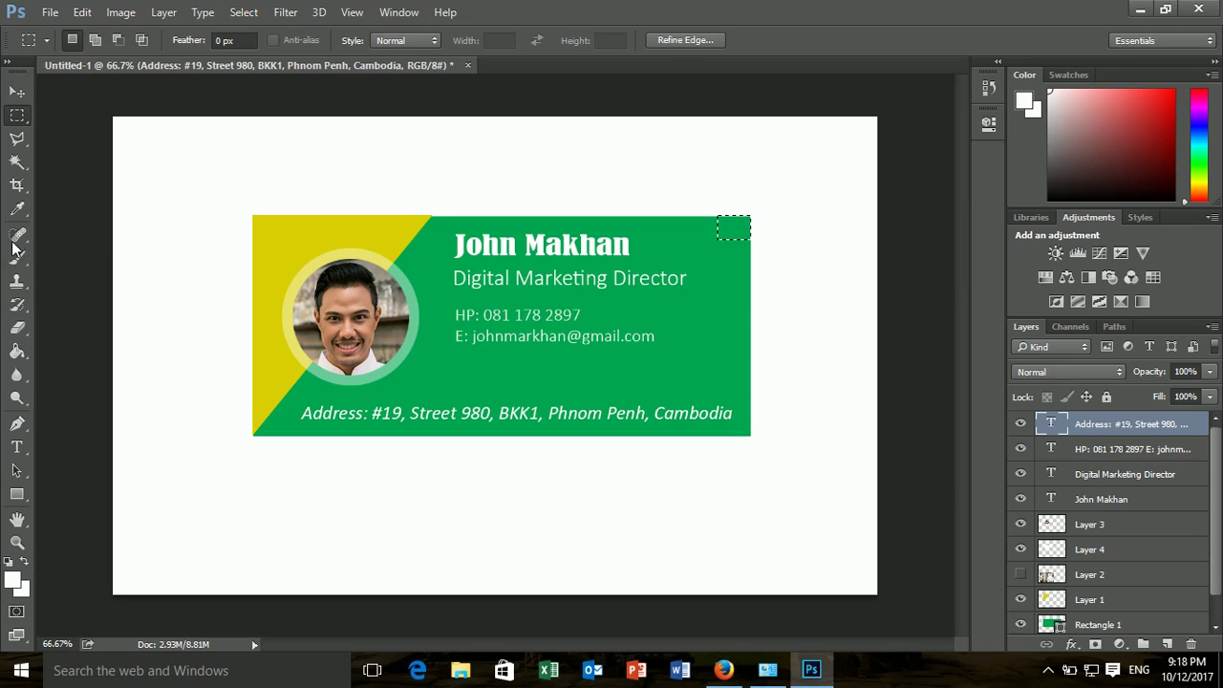
Fill the square with the left corner's sampled yellow on a new layer, then deselect
{"action": "left_click", "coordinate": [17, 208]}
{"action": "left_click", "coordinate": [277, 244]}
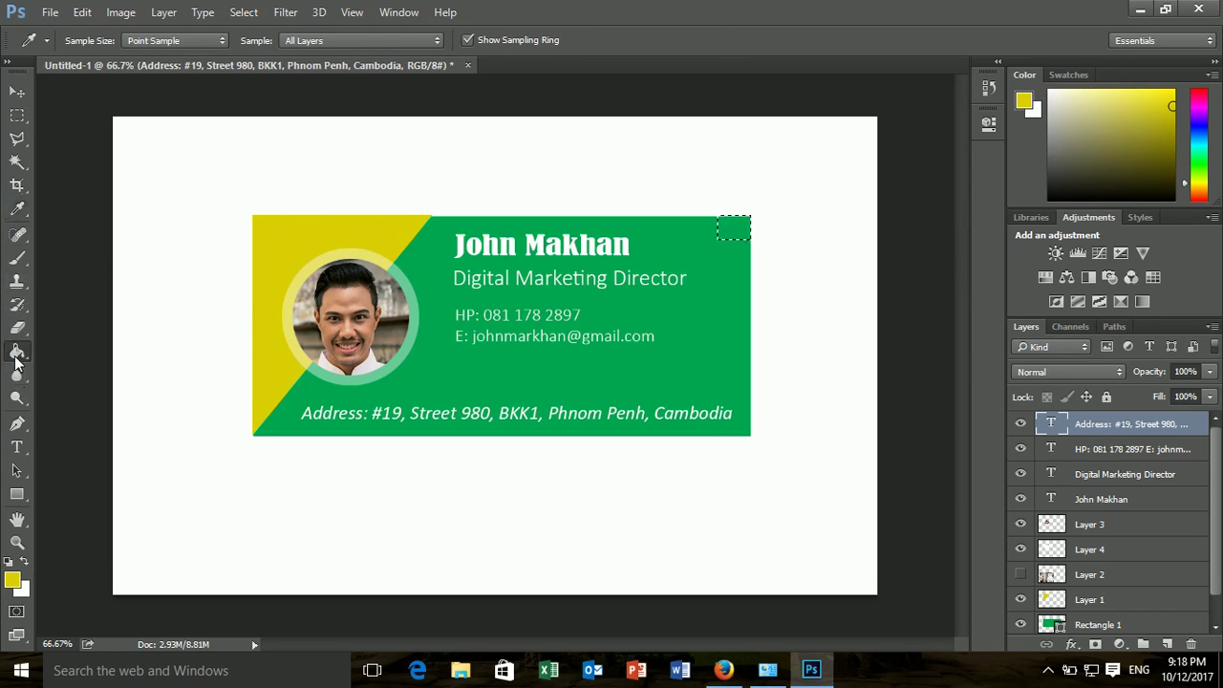
{"action": "left_click", "coordinate": [17, 351]}
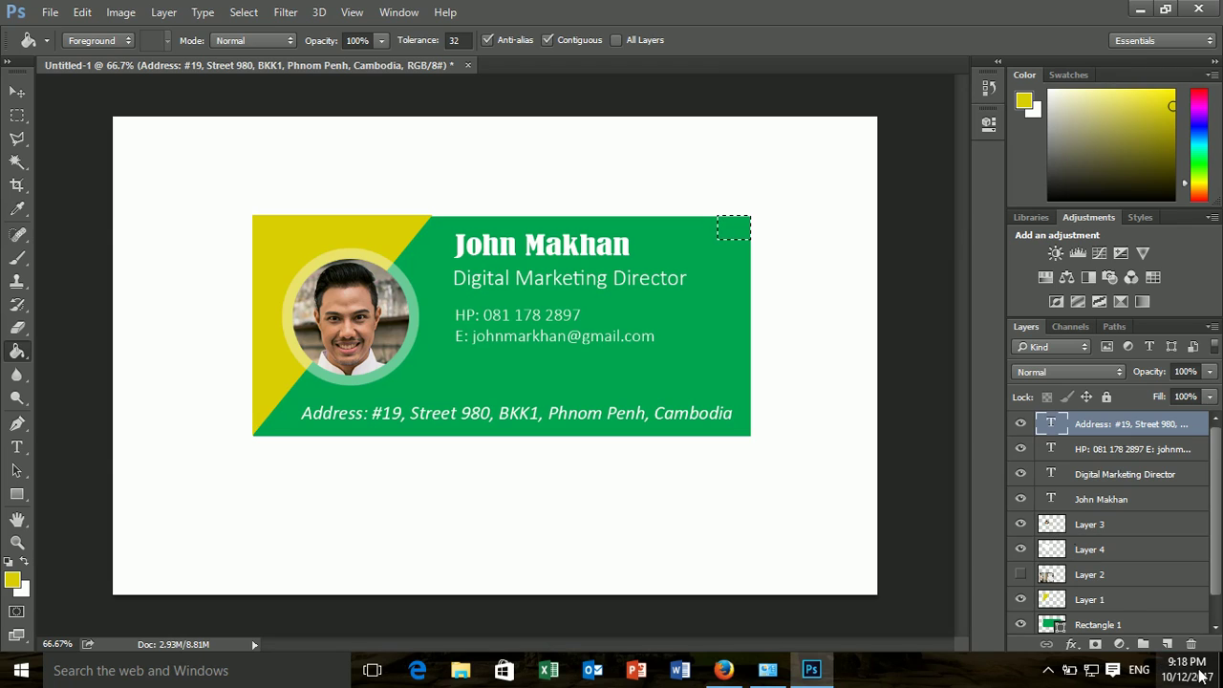
{"action": "left_click", "coordinate": [1166, 644]}
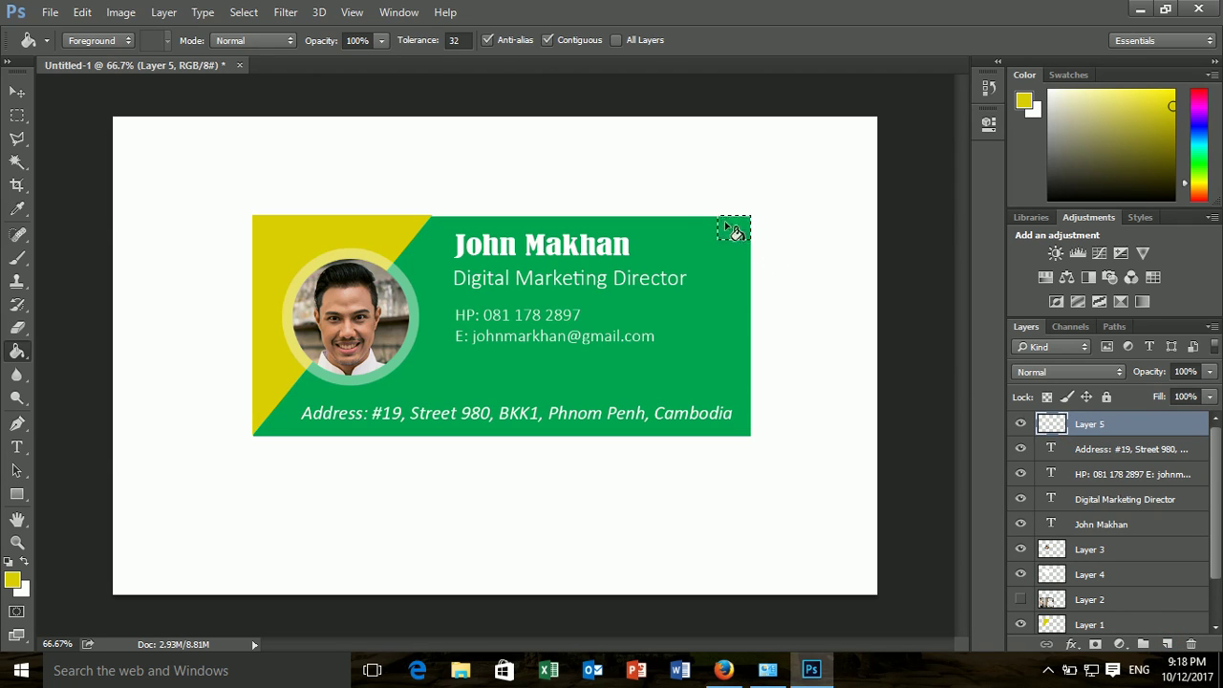
{"action": "key", "text": "ctrl+d"}
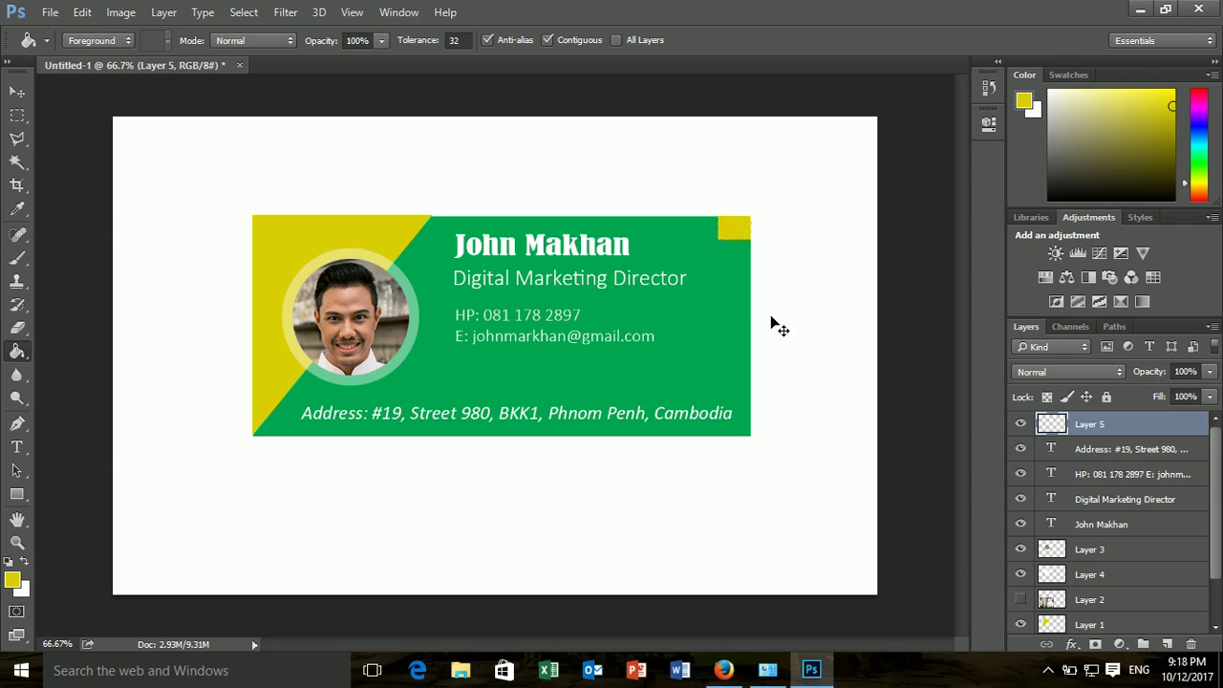
{"action": "left_click", "coordinate": [17, 91]}
{"action": "left_click", "coordinate": [17, 114]}
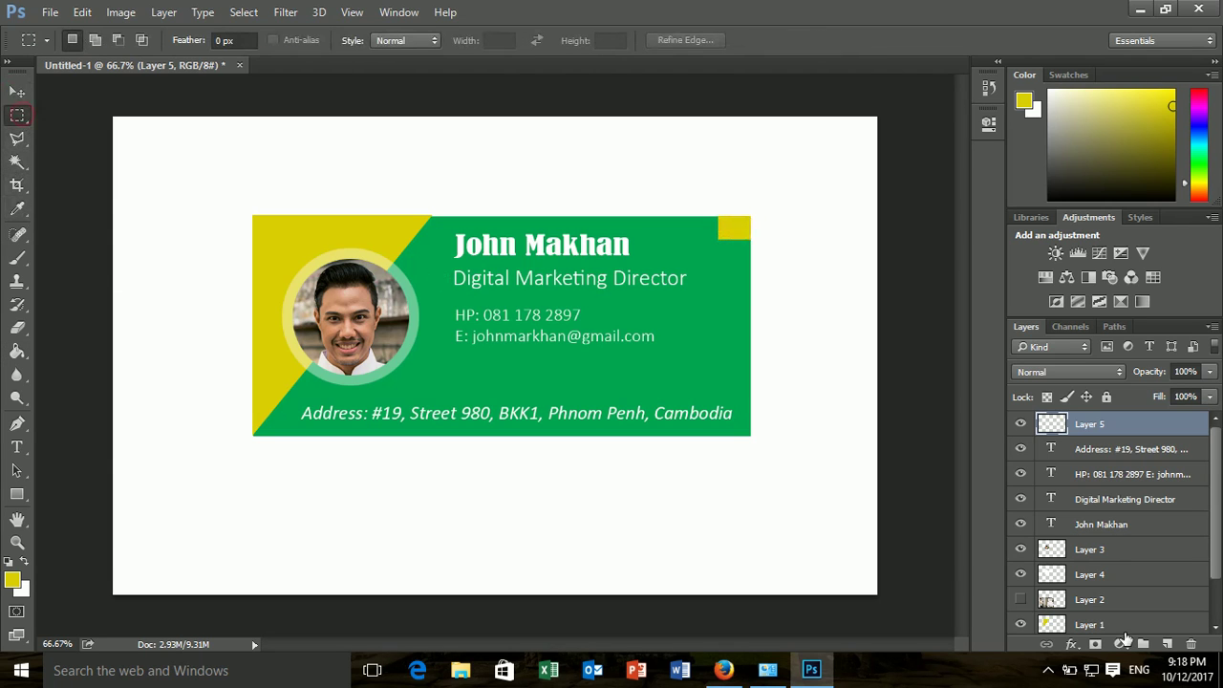
{"action": "scroll", "coordinate": [1124, 527], "scroll_direction": "down", "scroll_amount": 2}
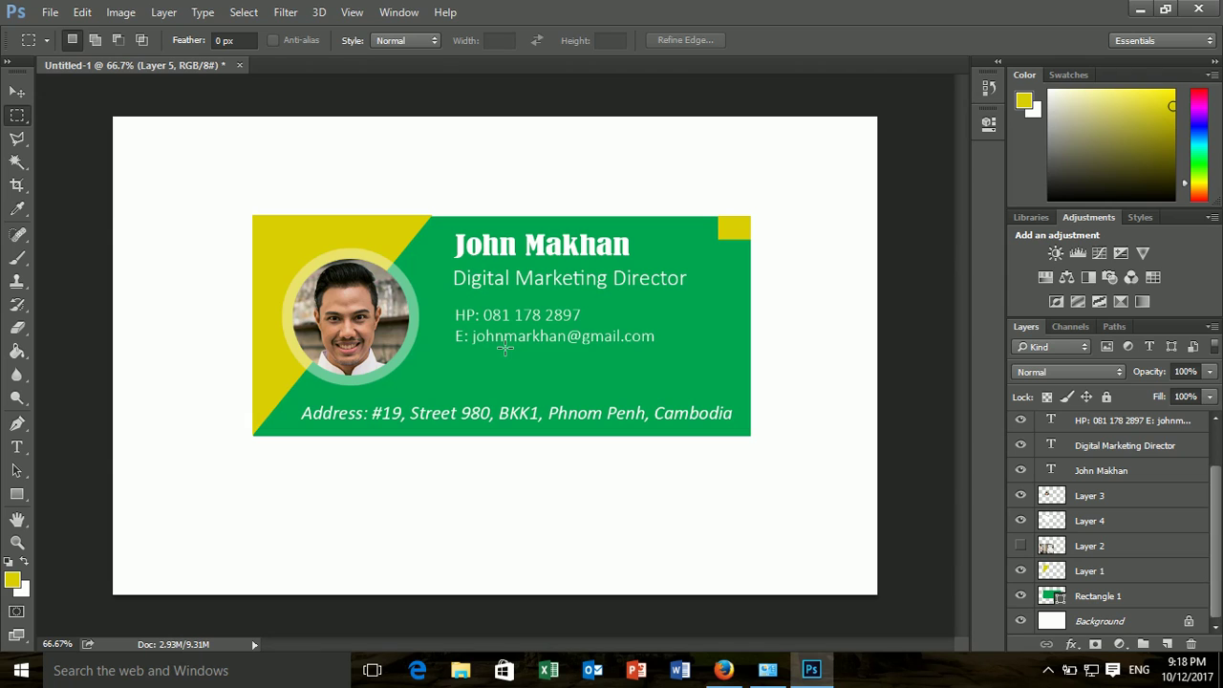
{"action": "left_click", "coordinate": [17, 92]}
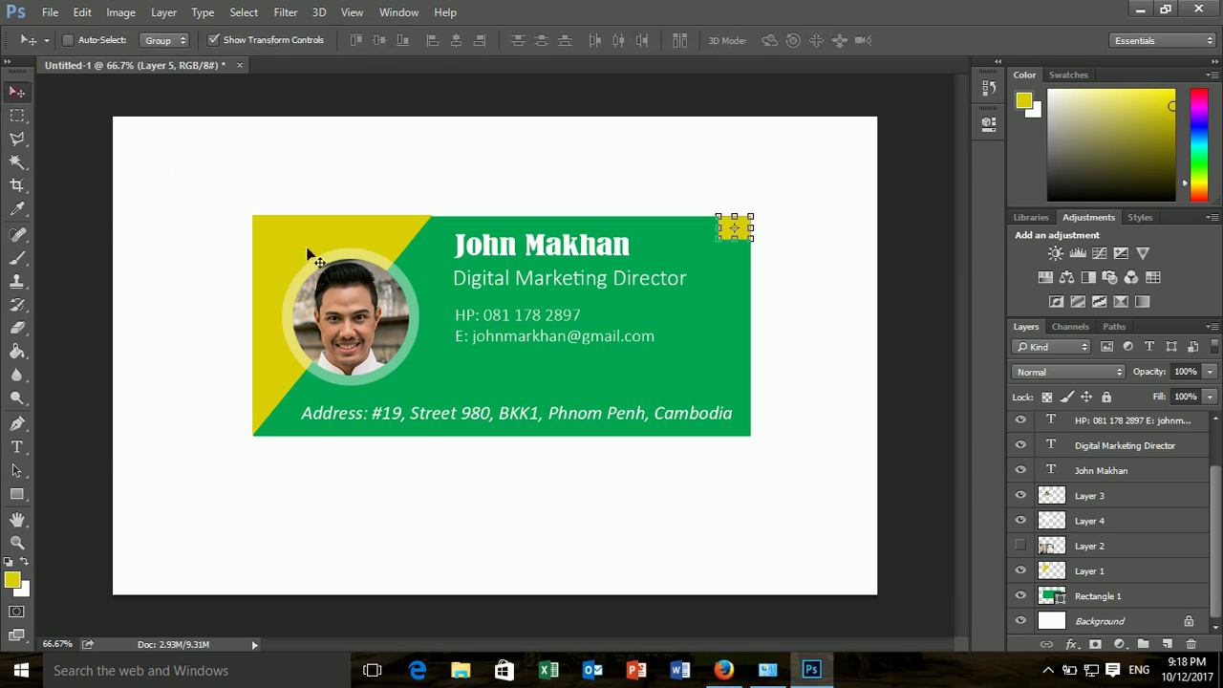
{"action": "left_click", "coordinate": [834, 390]}
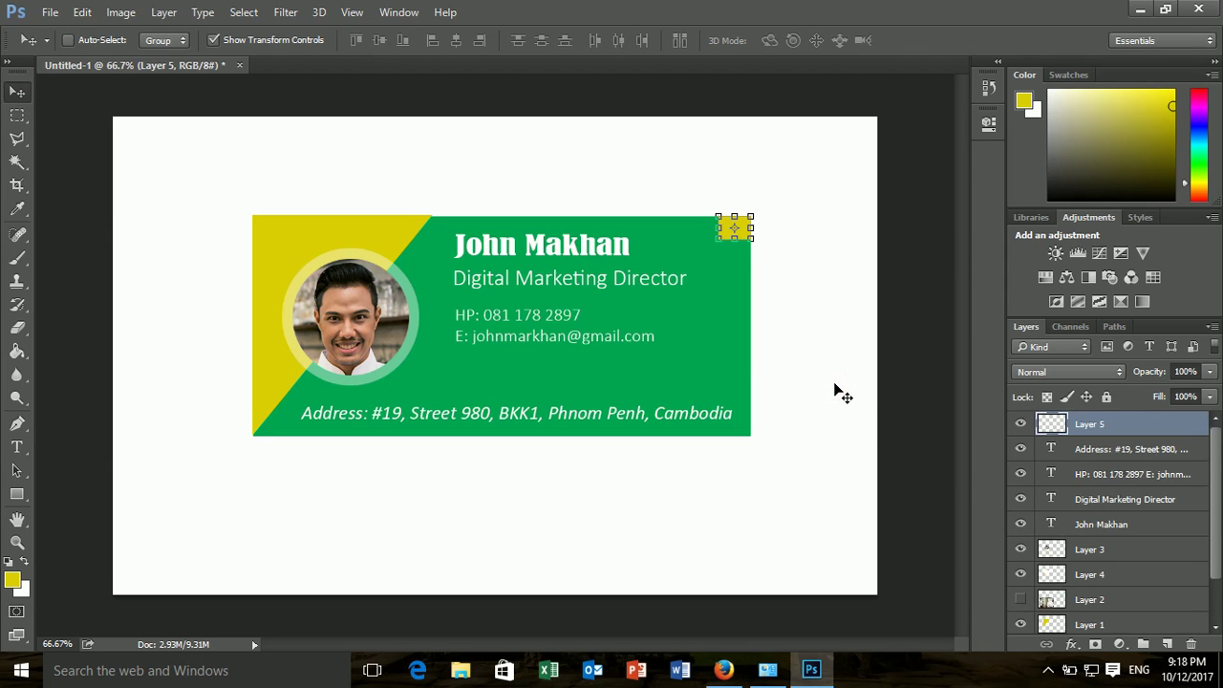
{"action": "left_click", "coordinate": [1087, 456]}
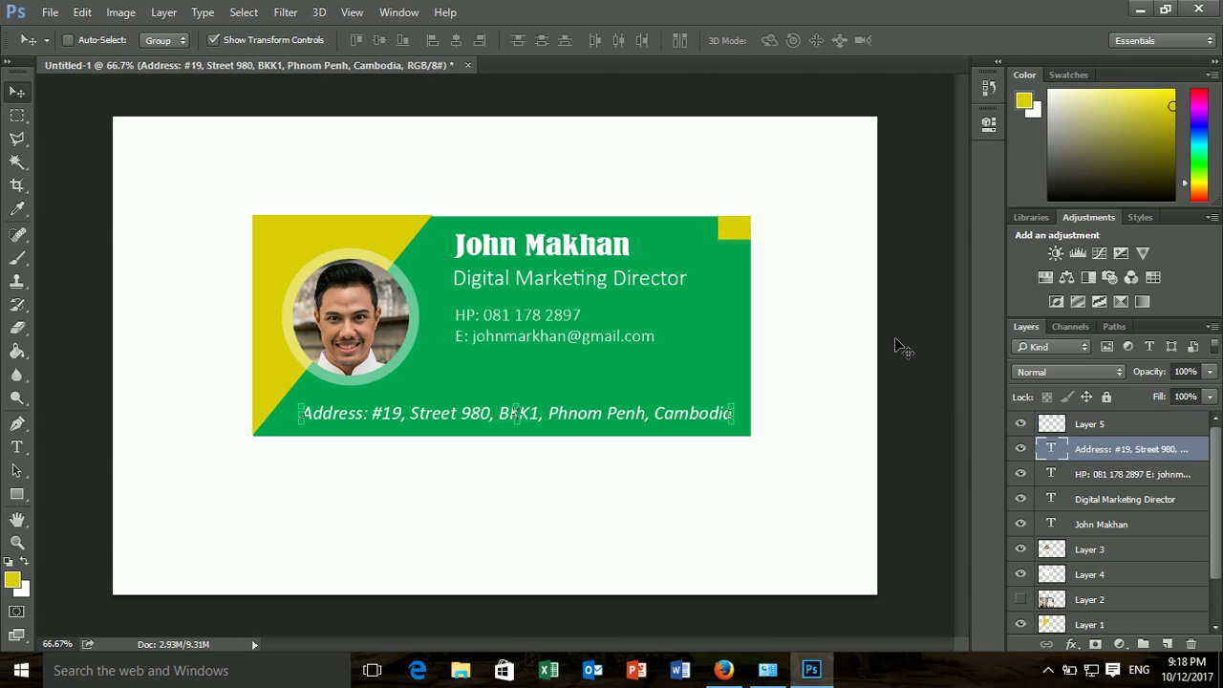